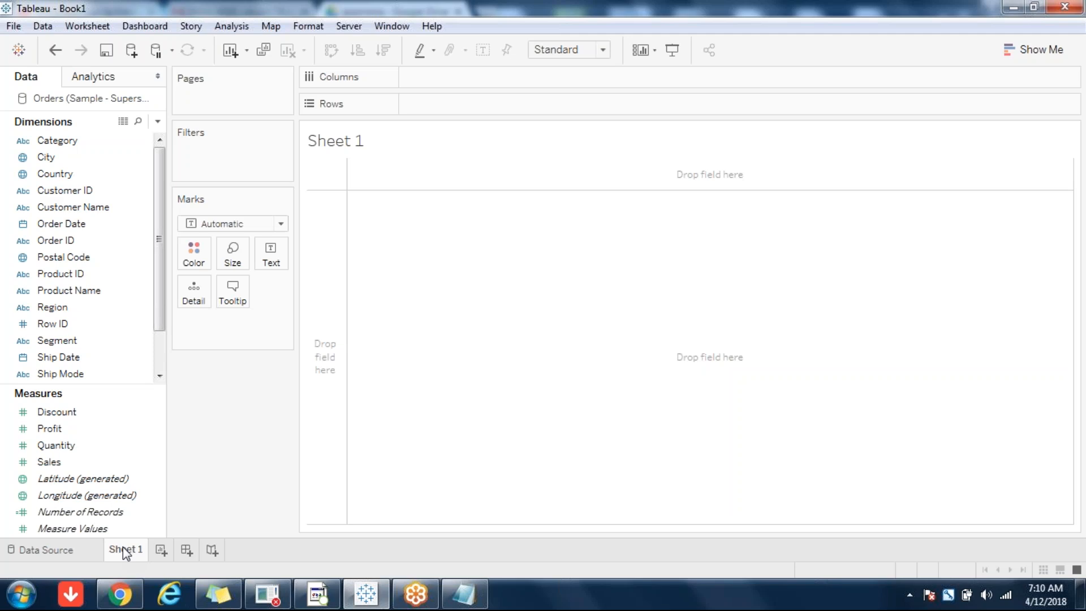
- Build a bar chart of Sales by Category and Sub-Category, and swap rows and columns to make the bars horizontal
click(84, 463)
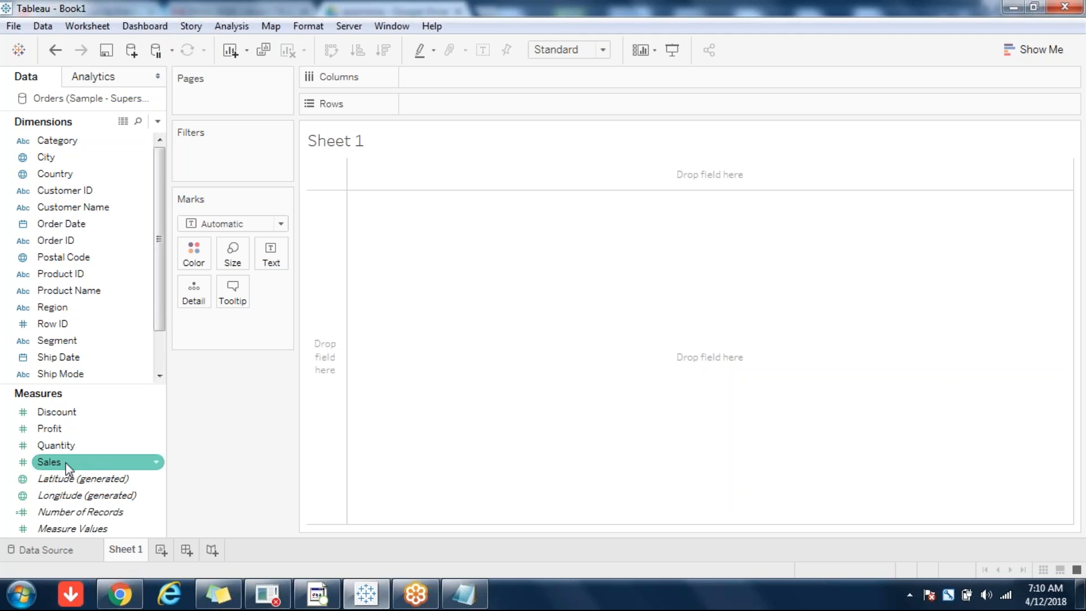
double_click(66, 463)
scroll(162, 358, down, 1)
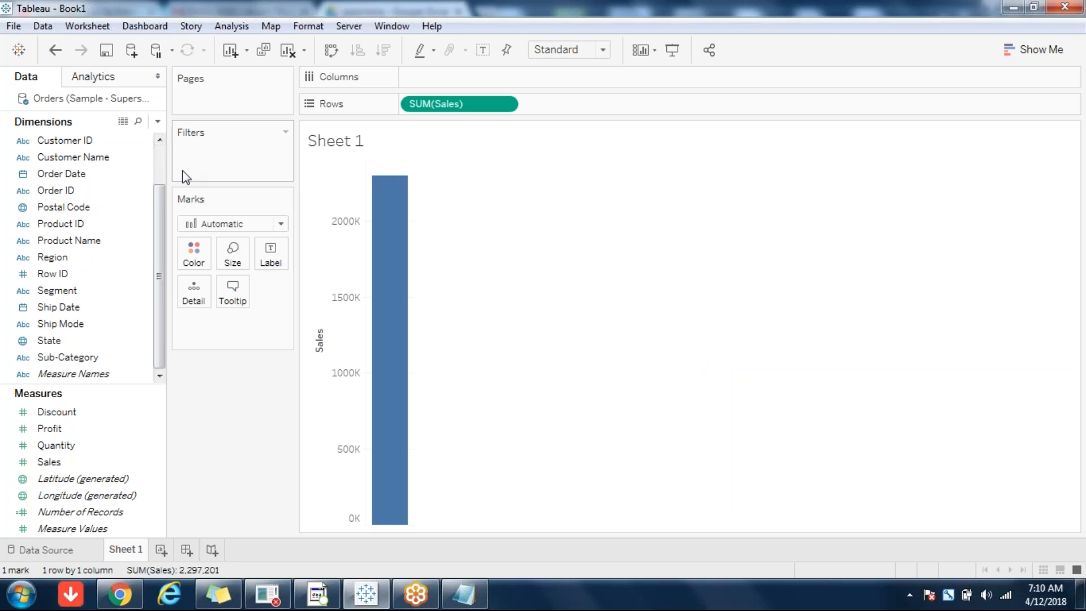
scroll(161, 155, up, 1)
click(69, 142)
double_click(69, 143)
scroll(162, 355, down, 1)
click(99, 361)
double_click(99, 362)
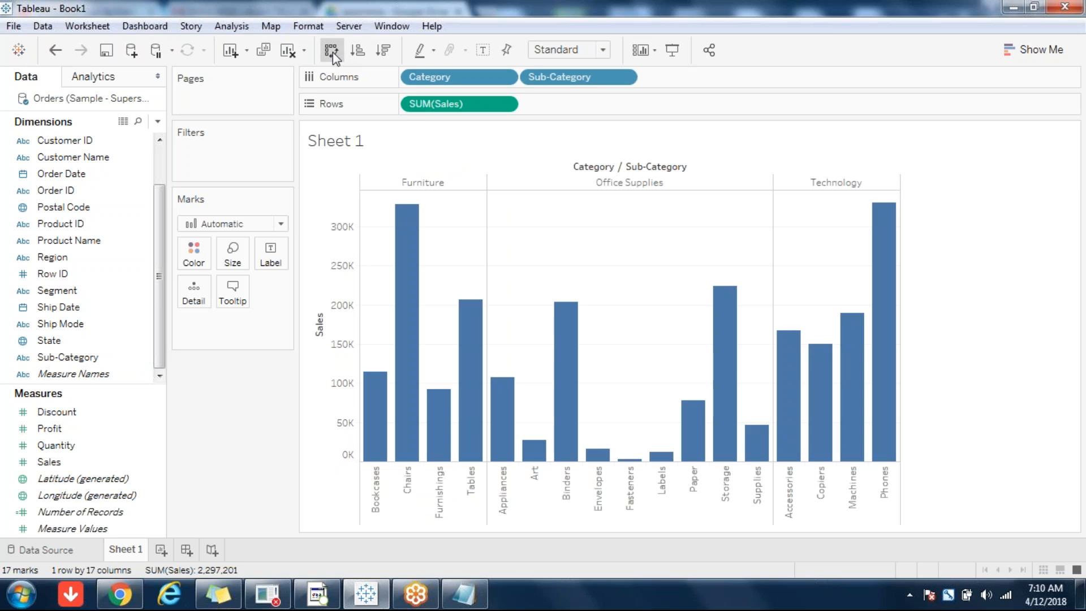
click(332, 52)
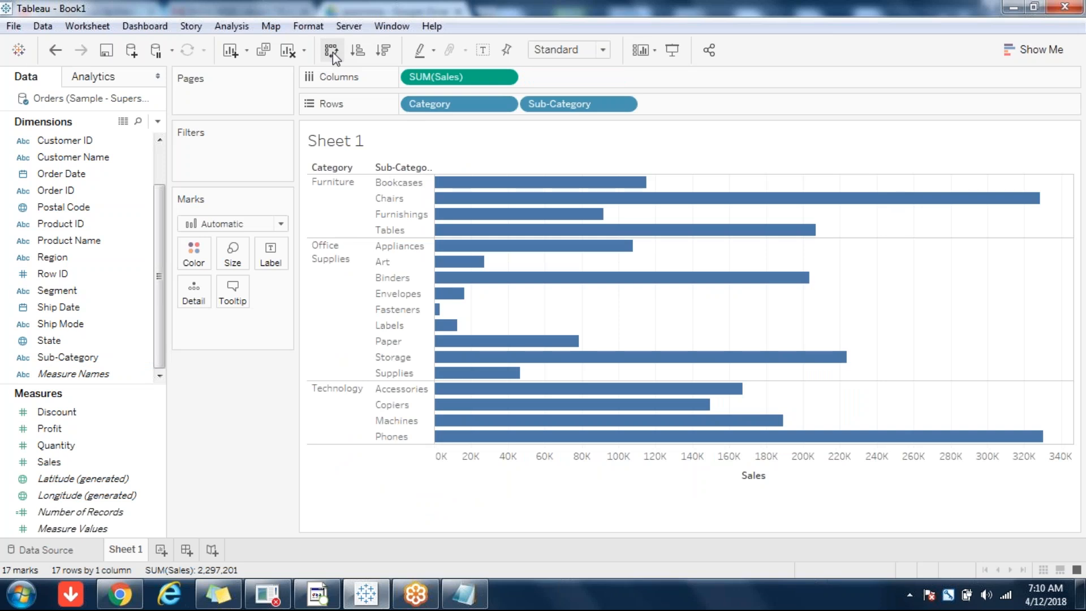
click(680, 601)
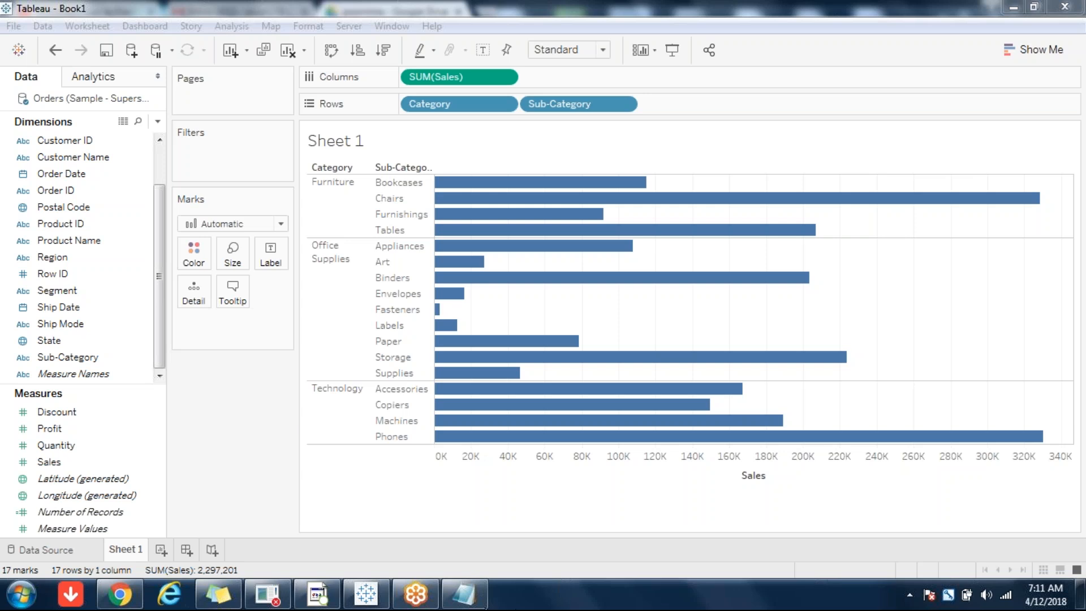
click(253, 416)
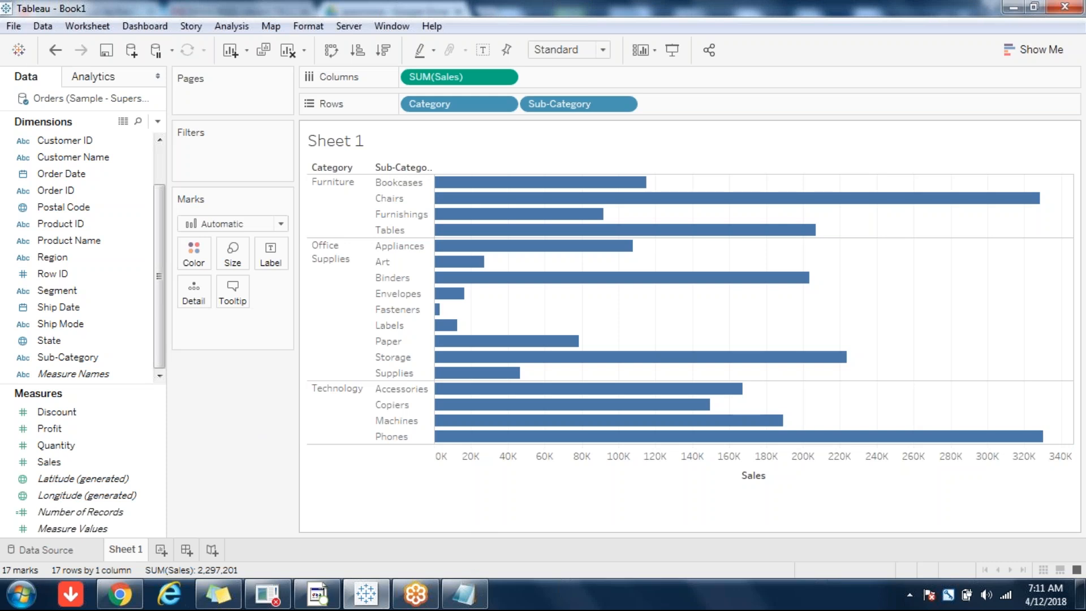
mouse_move(645, 277)
mouse_move(559, 280)
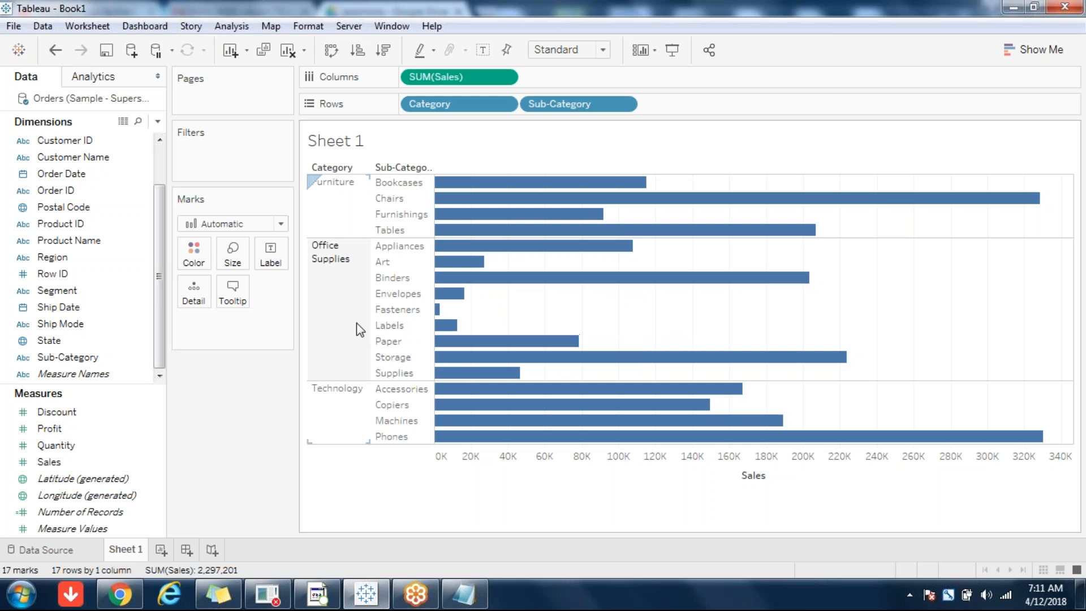
- Check the Sales axis for its reference line command and bring up the analytics options for the chart
right_click(499, 468)
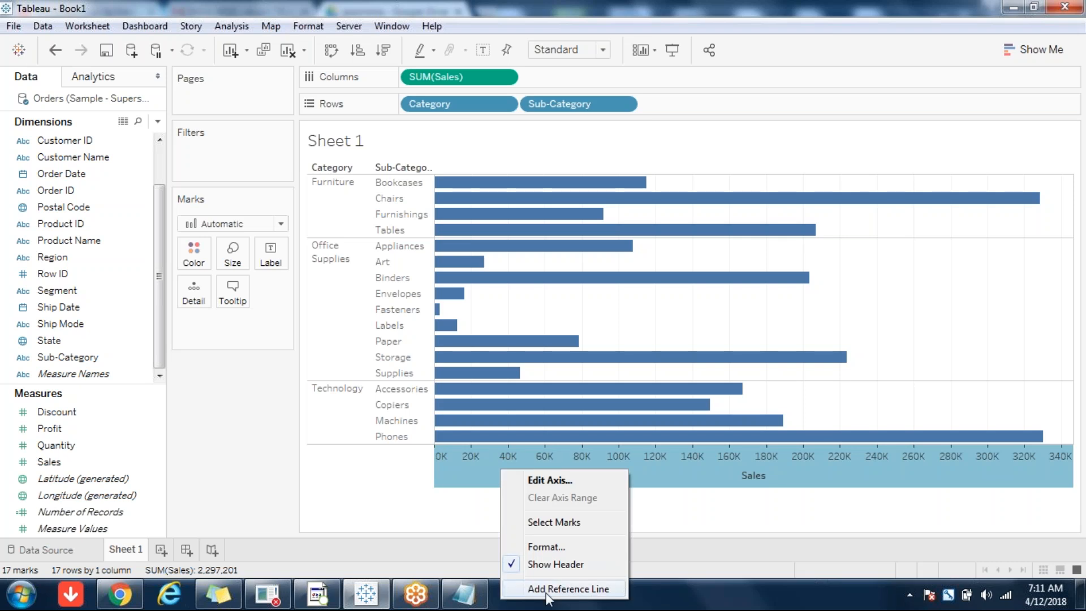
click(182, 252)
click(86, 77)
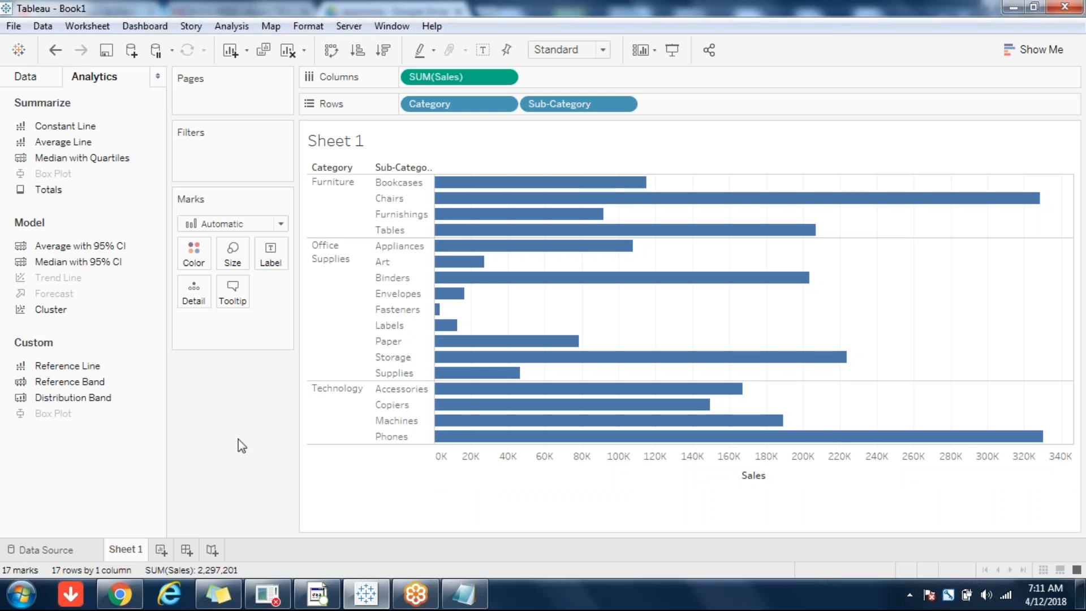
drag(86, 243, 504, 461)
right_click(503, 461)
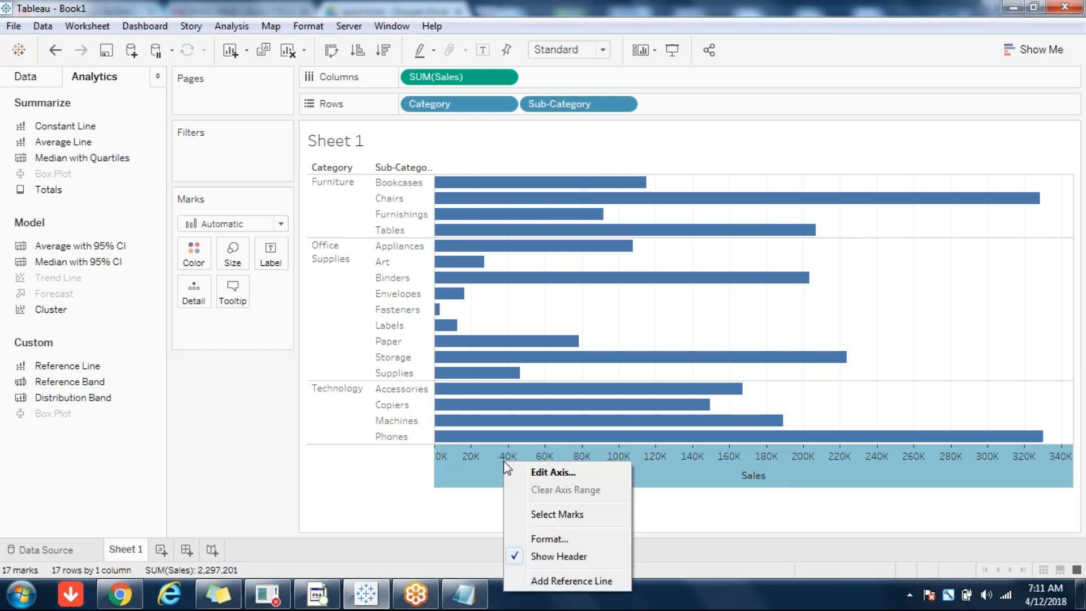
click(291, 493)
click(291, 493)
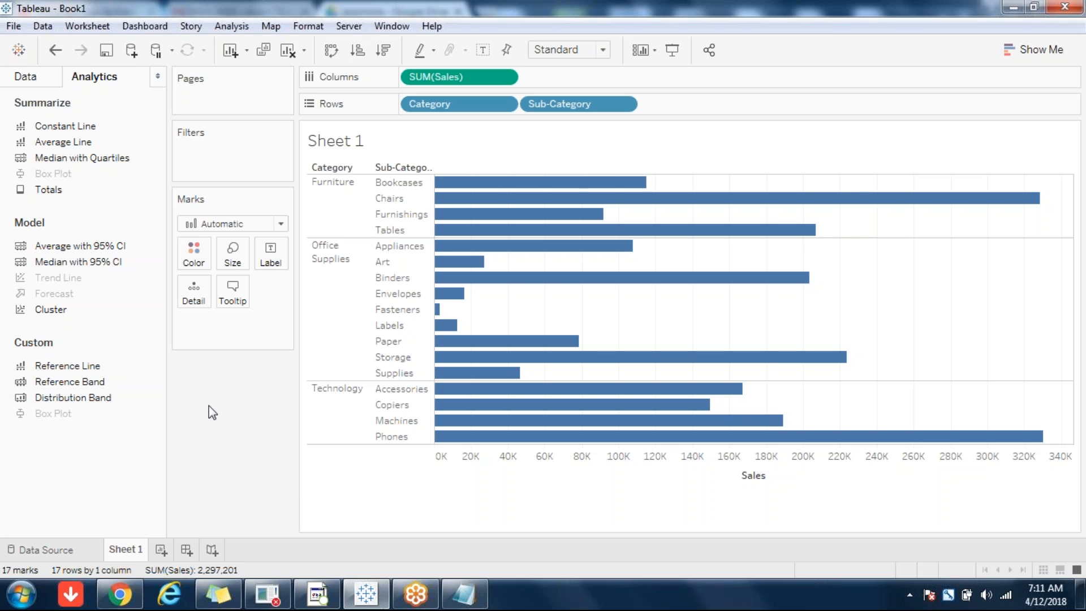
- Add a custom reference line for the average of SUM(Sales) with Per Cell scope, keeping the chart uncovered
double_click(91, 369)
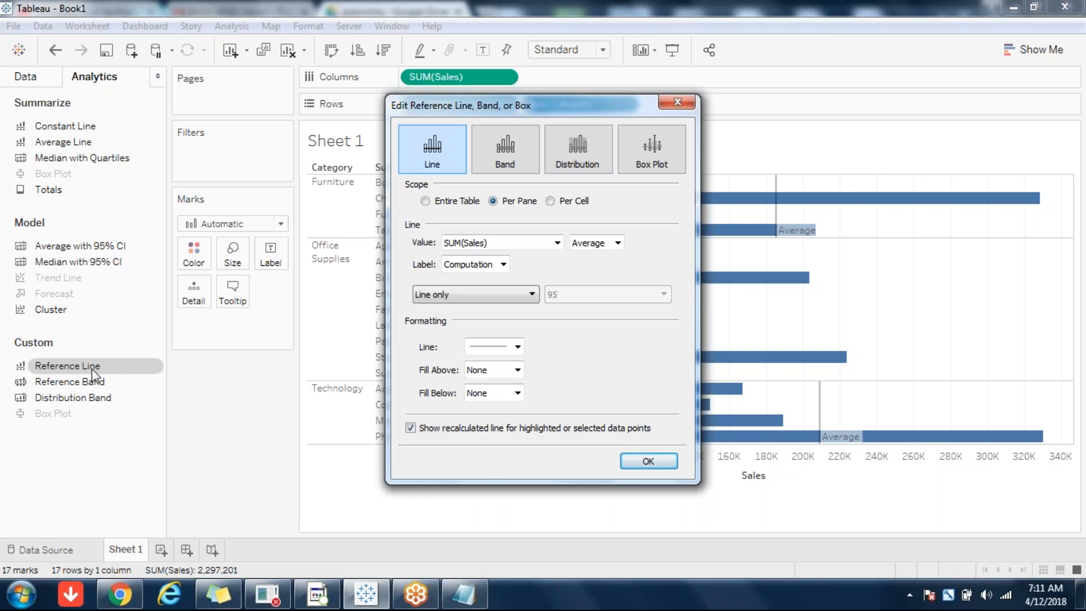
click(552, 203)
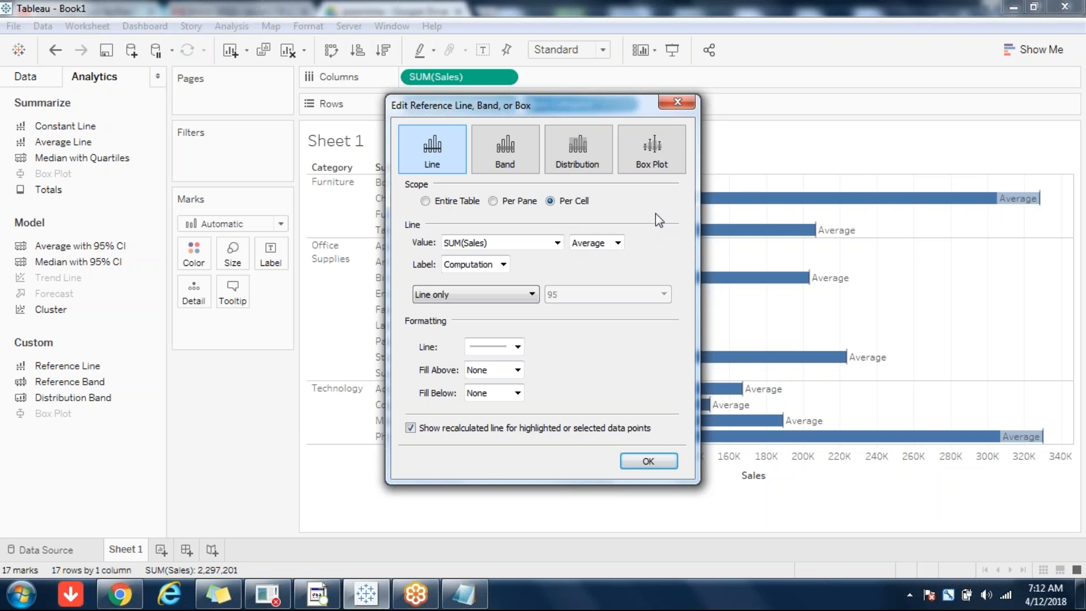
click(605, 244)
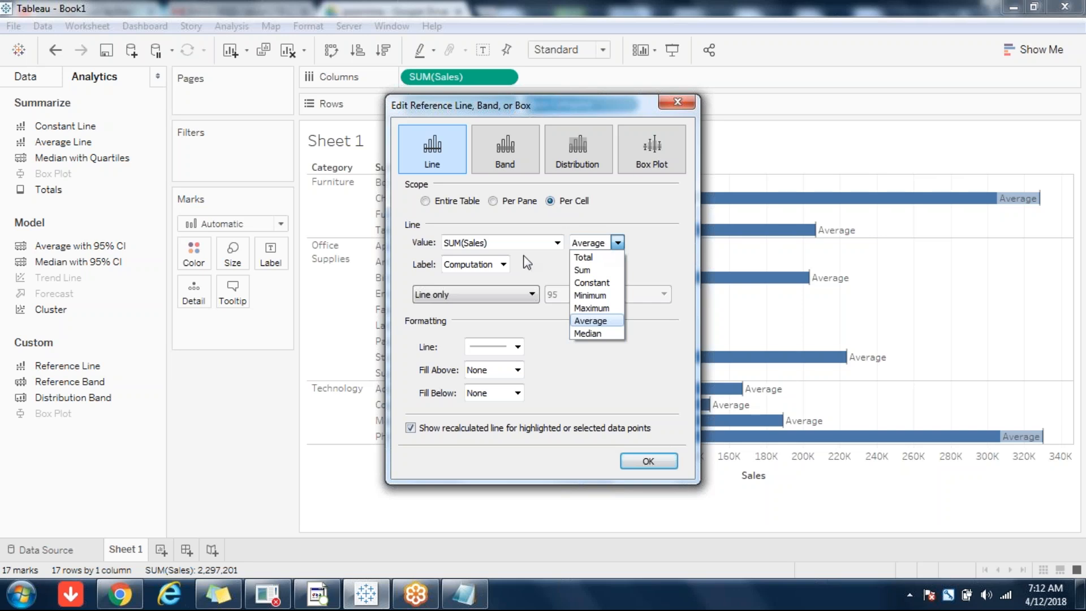
click(504, 247)
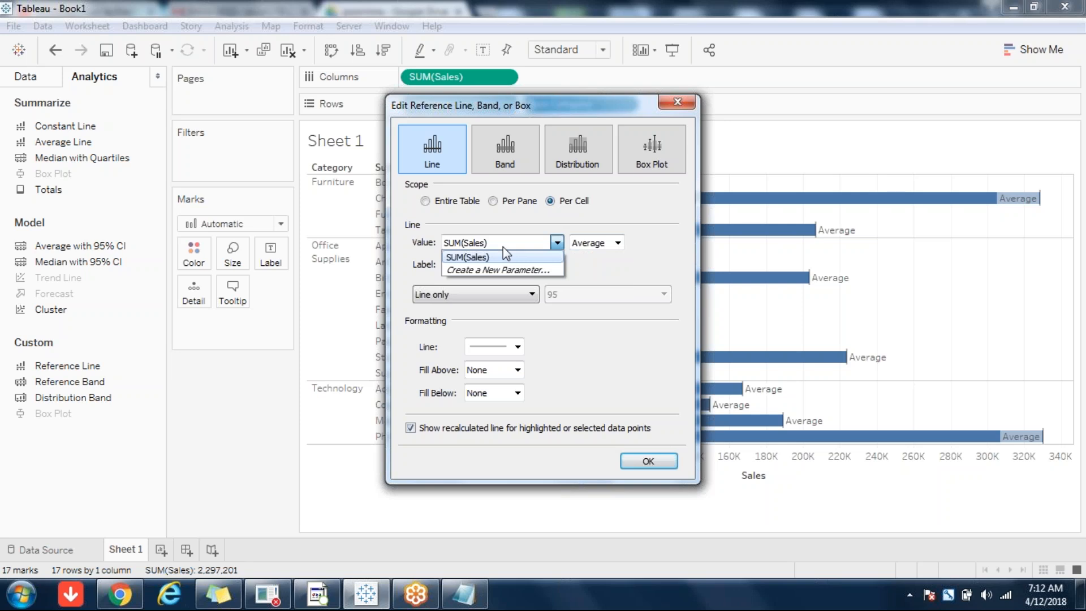
click(503, 256)
drag(510, 106, 209, 81)
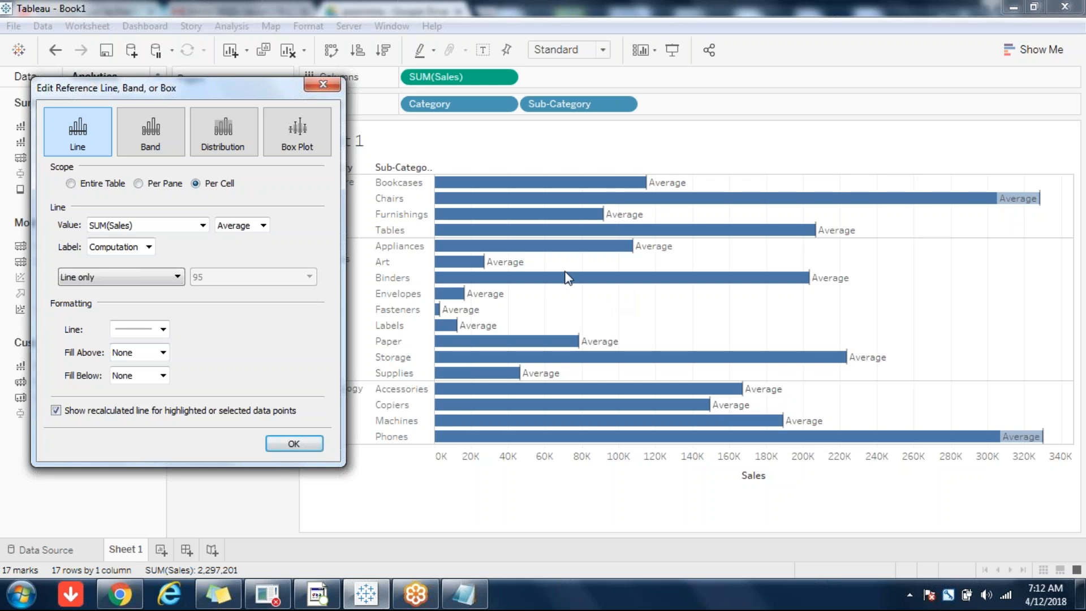
- Try the Value label and a custom label reading "dkkdfio" on the reference line
click(145, 251)
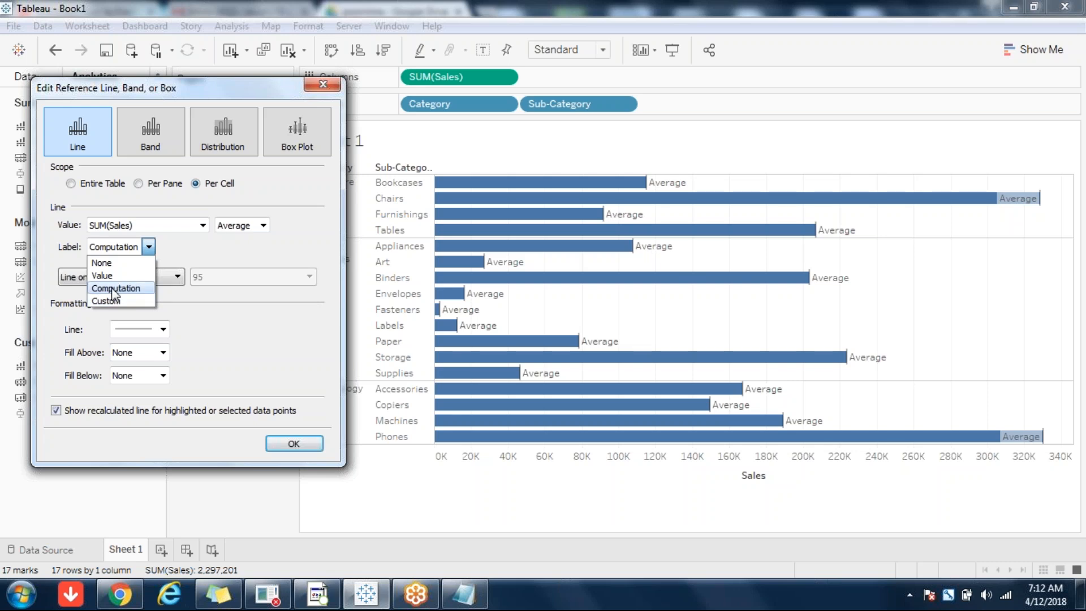
click(99, 276)
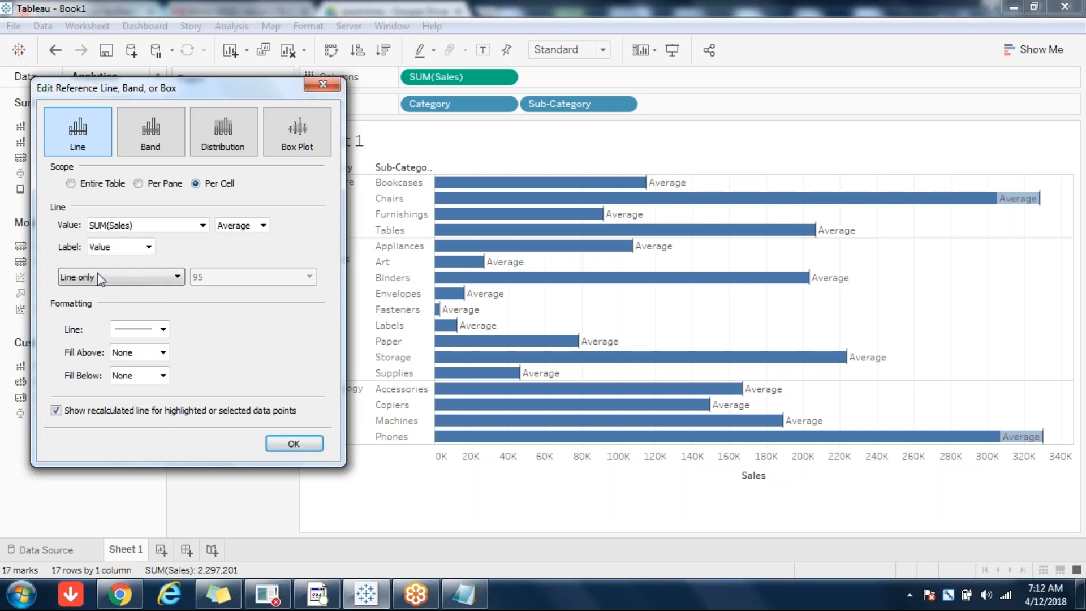
click(148, 247)
click(106, 299)
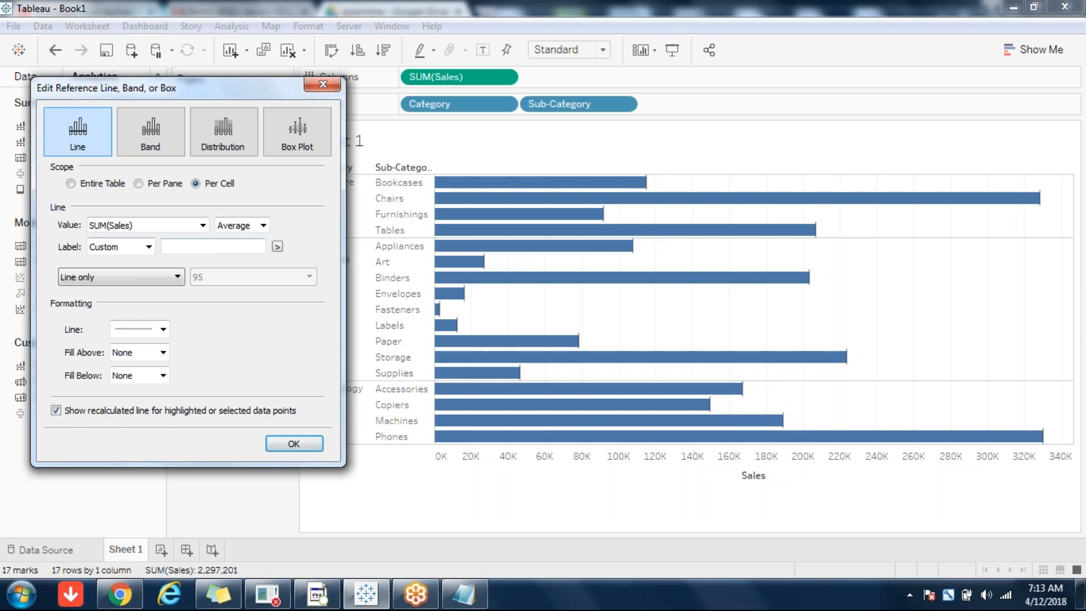
text(dkkdfio)
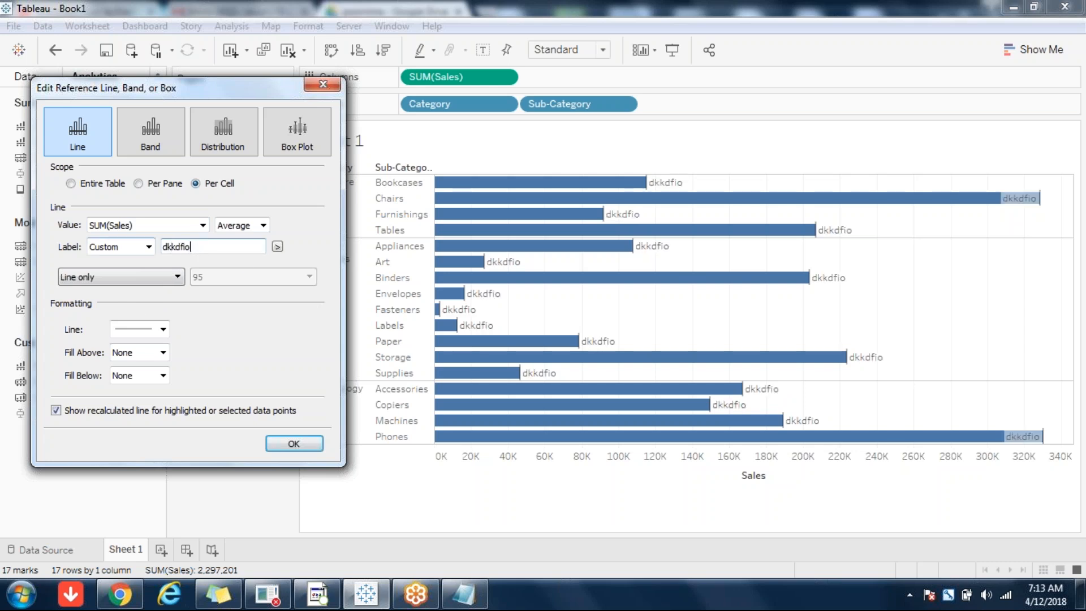
- Set the reference line's label to Value and leave it as Line only
click(134, 249)
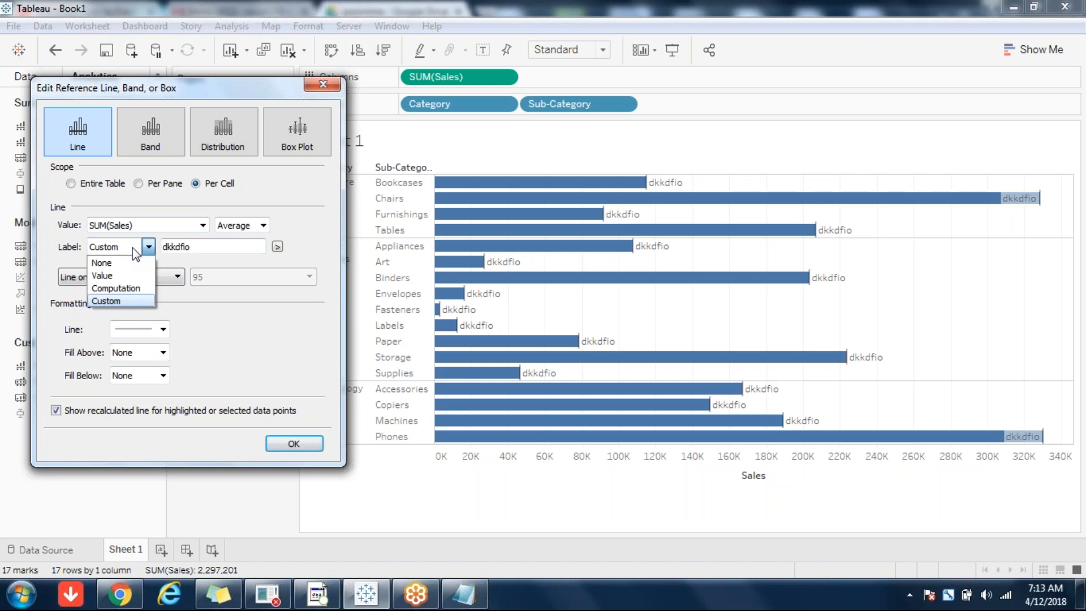
click(103, 276)
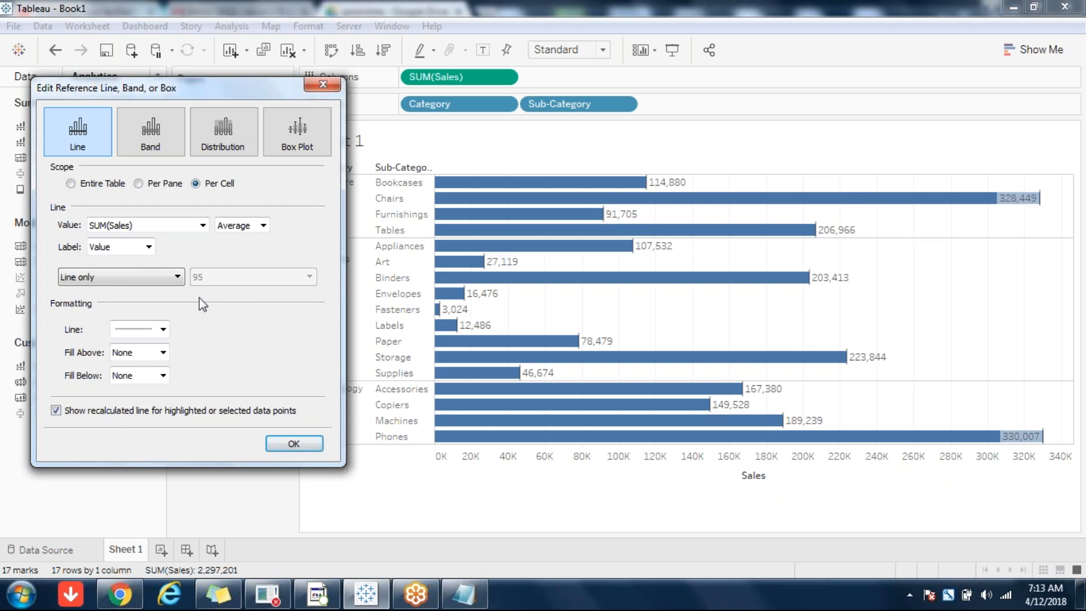
click(147, 280)
click(148, 281)
- Format the reference line as a thick, dotted red line
click(162, 331)
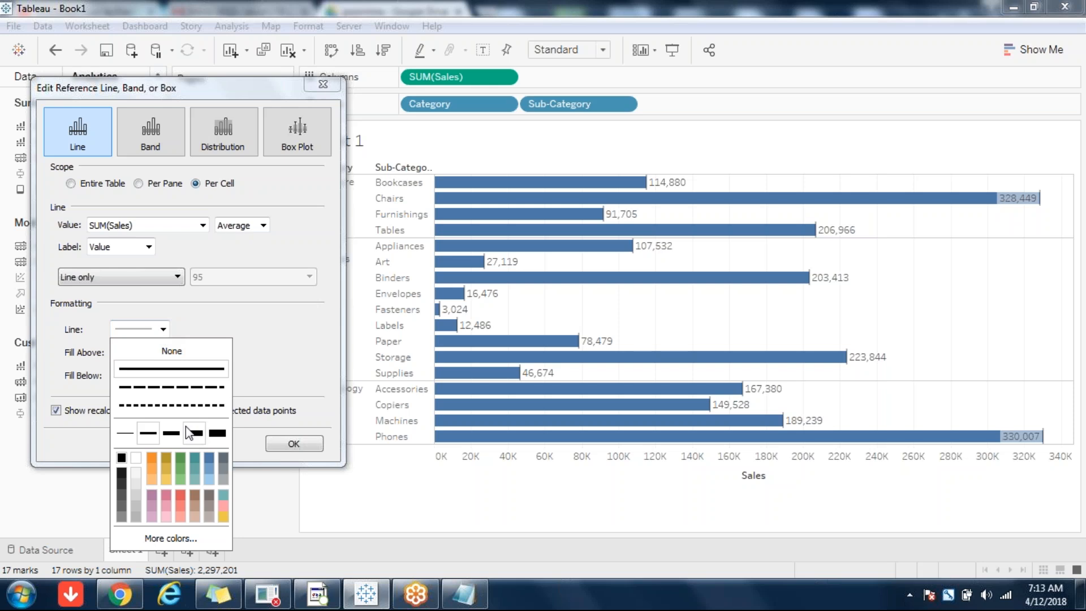
click(157, 405)
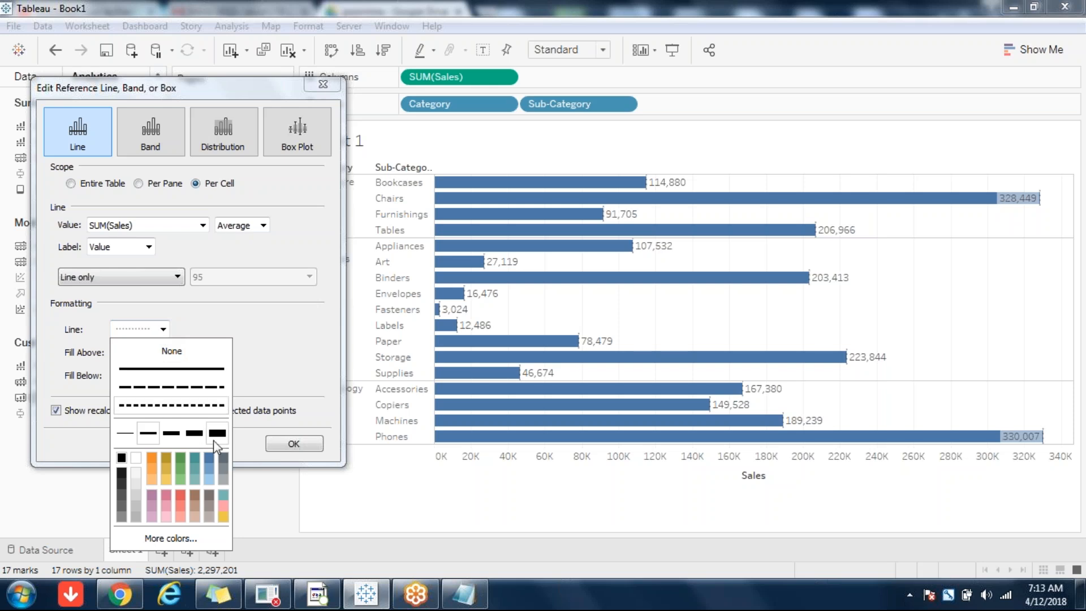
click(283, 332)
click(162, 354)
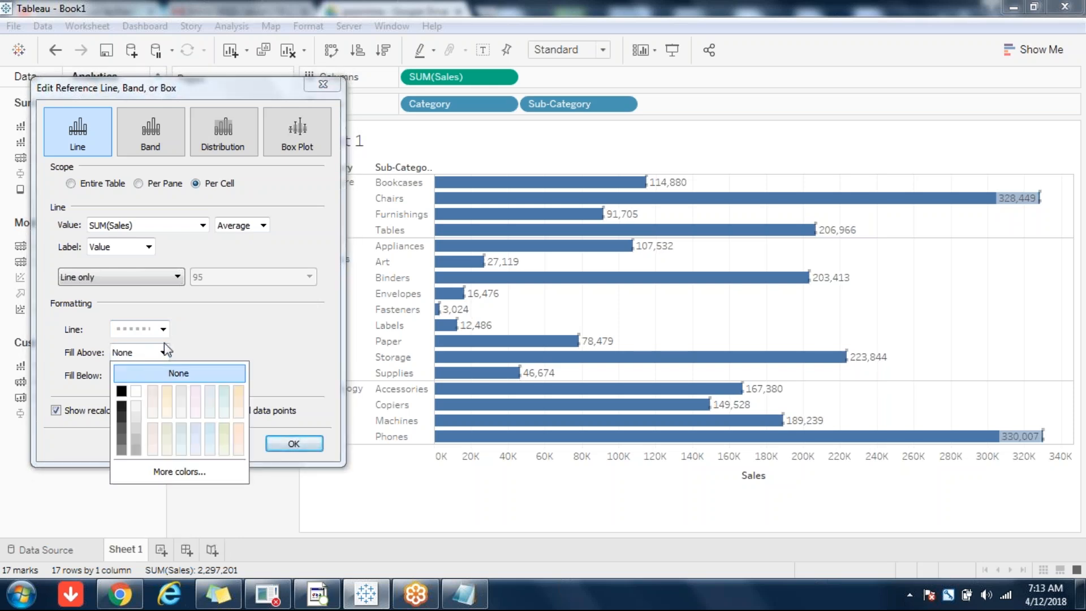
click(162, 330)
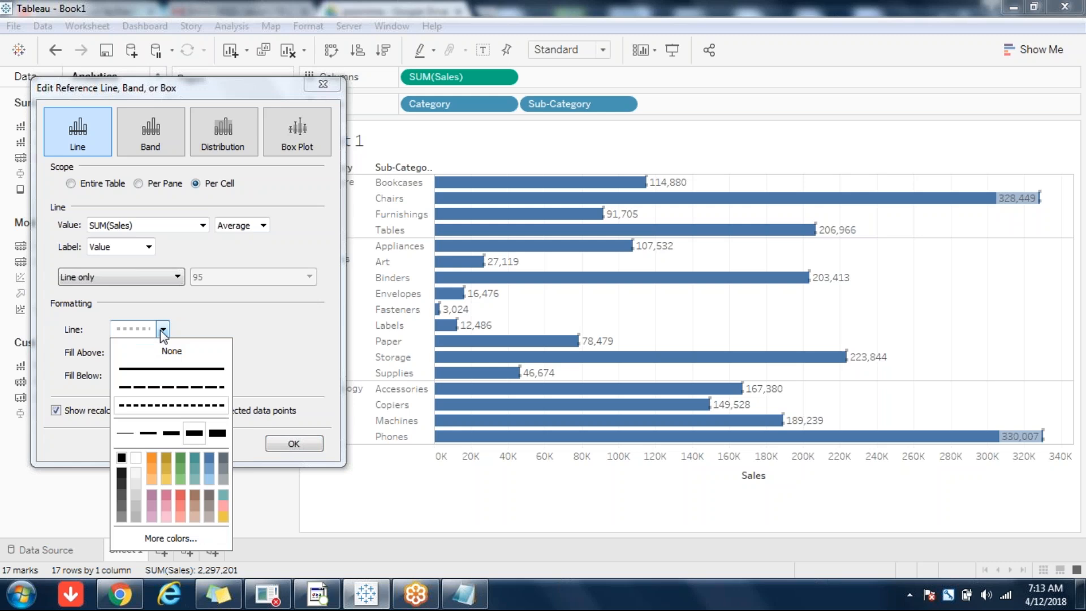
click(180, 497)
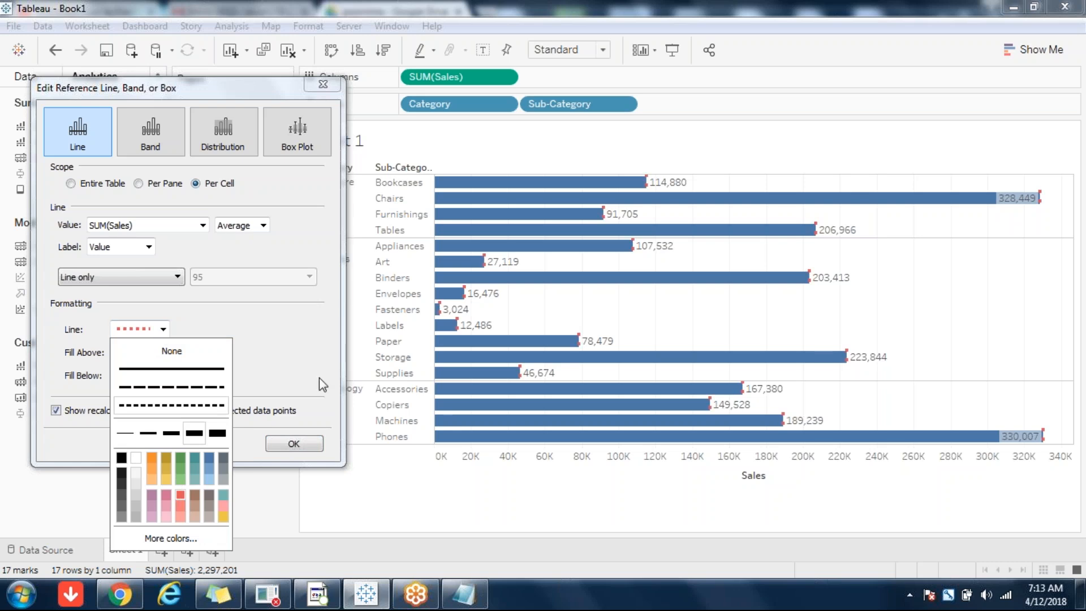
click(259, 352)
- Try a black fill above and a grey fill below the reference line
click(156, 355)
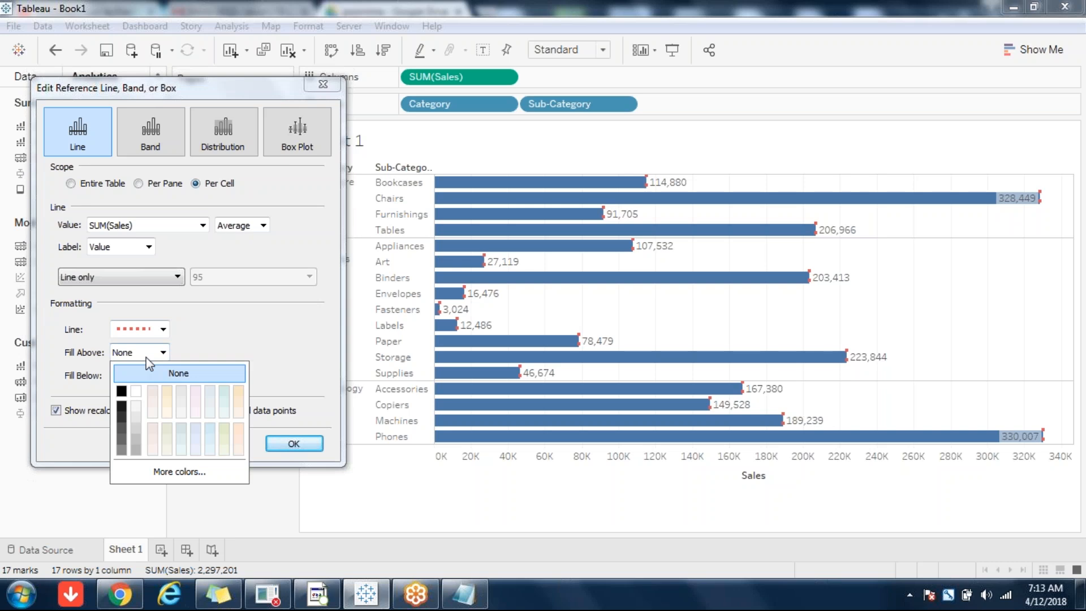
click(123, 388)
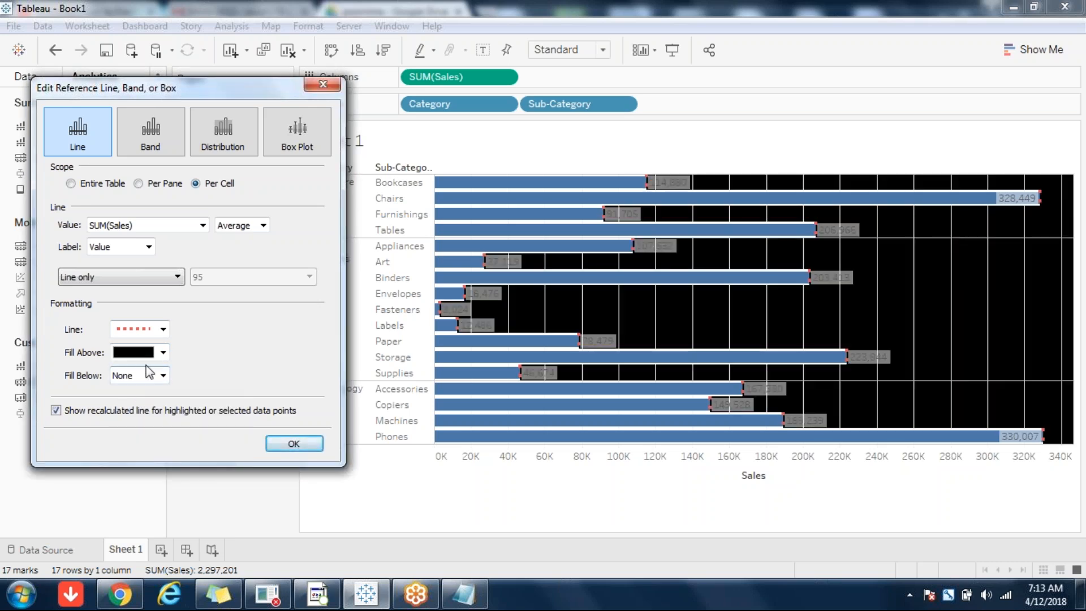
click(161, 375)
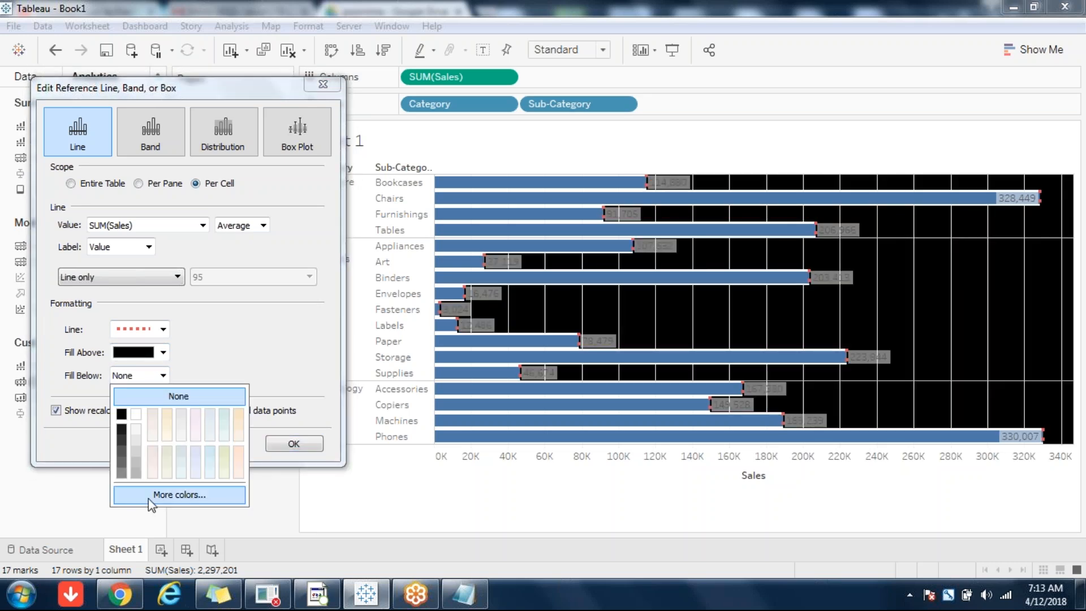
click(136, 471)
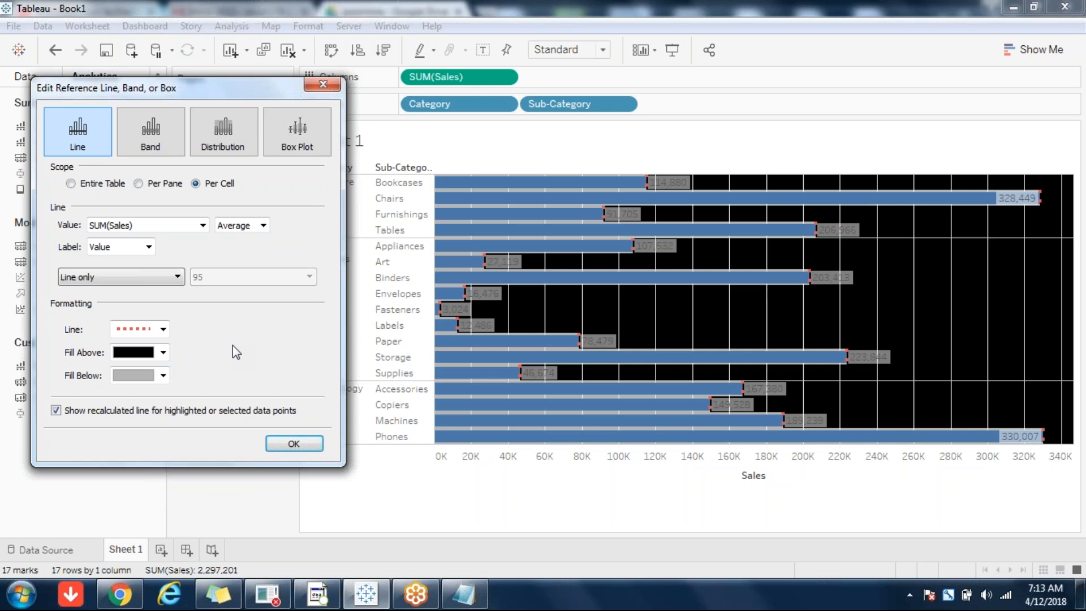
- Set the fills above and below the reference line to None and accept the reference line settings
click(162, 351)
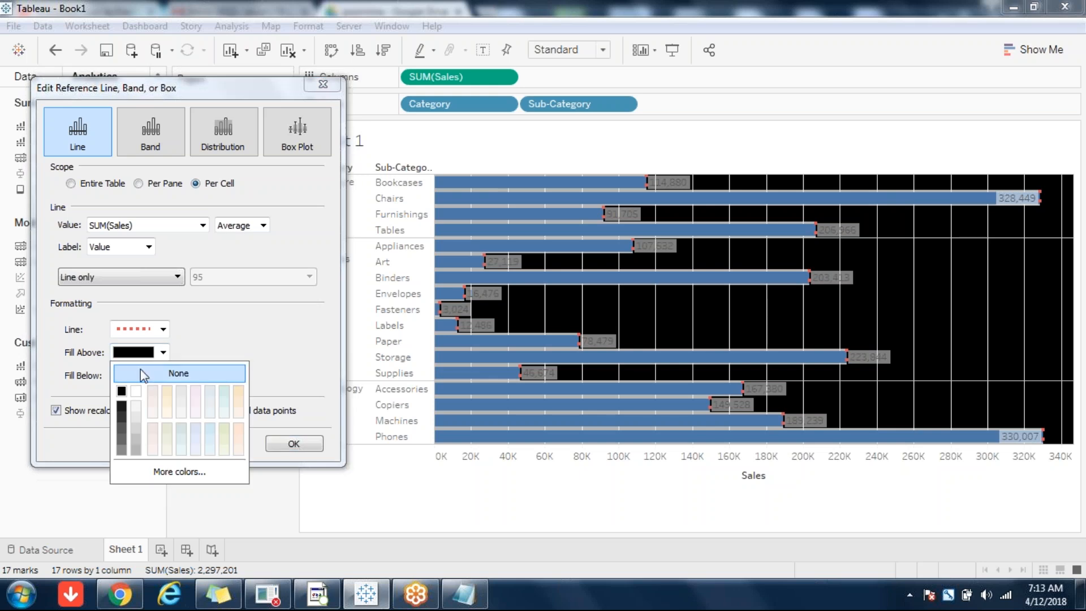
click(138, 373)
click(161, 375)
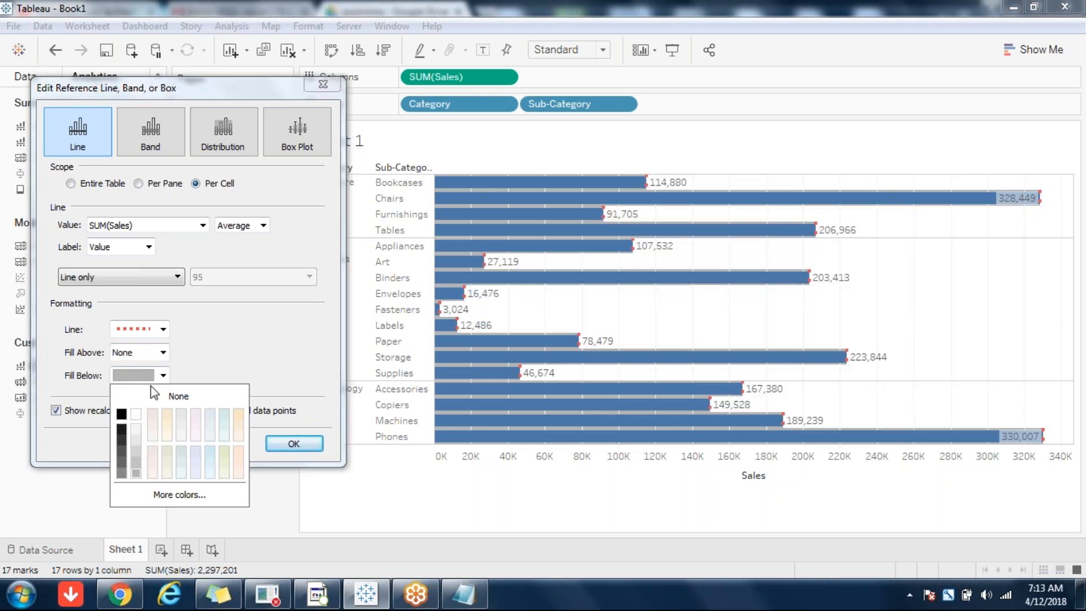
click(157, 395)
click(315, 450)
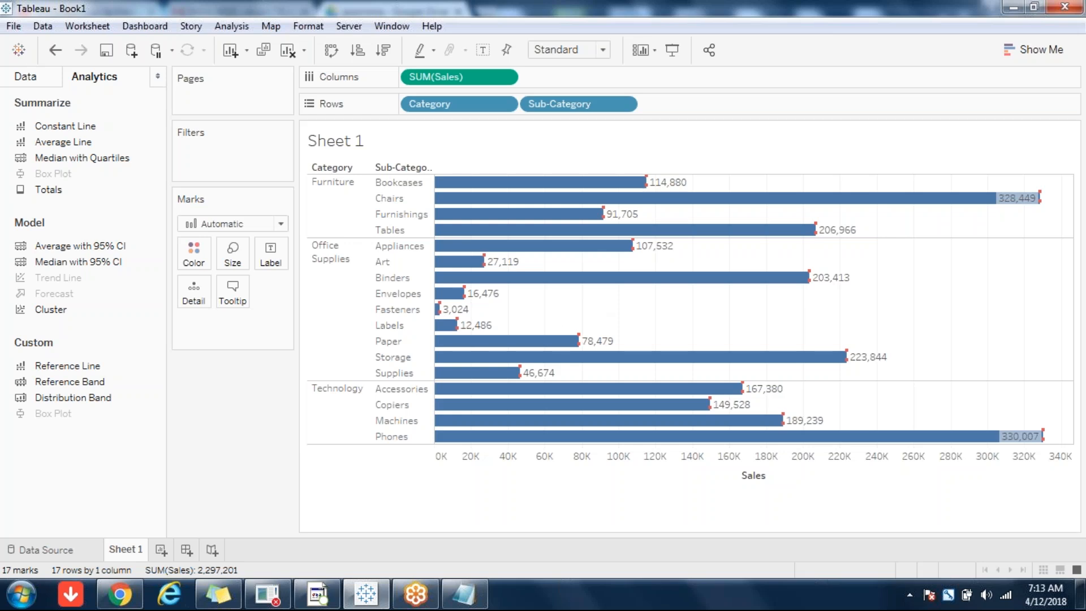
- Add a per-pane average reference line for Sales labelled with its computation, and colour the line green
double_click(84, 368)
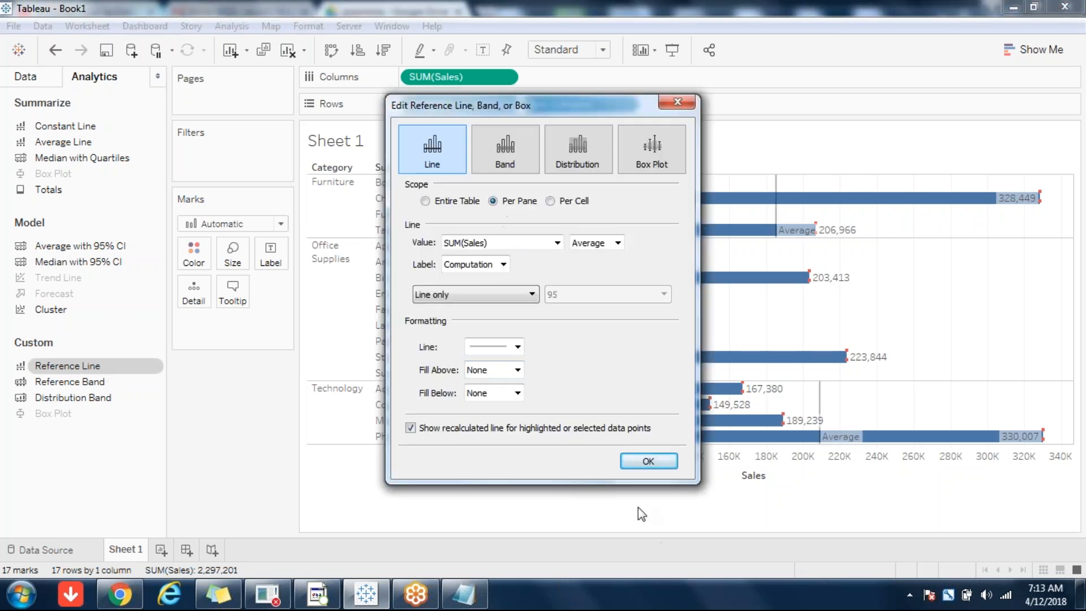
click(503, 265)
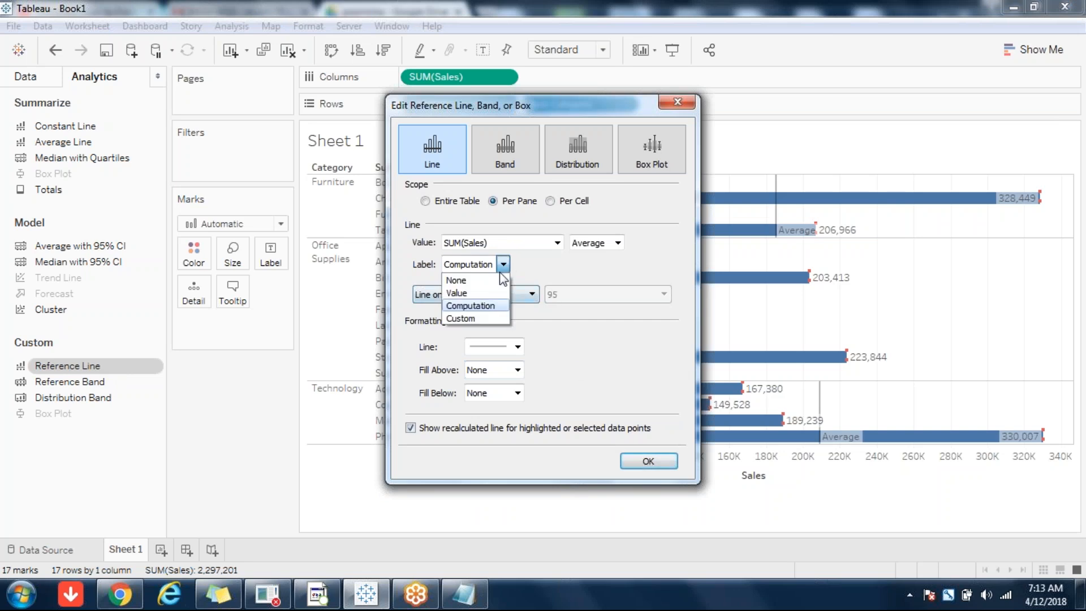
click(469, 306)
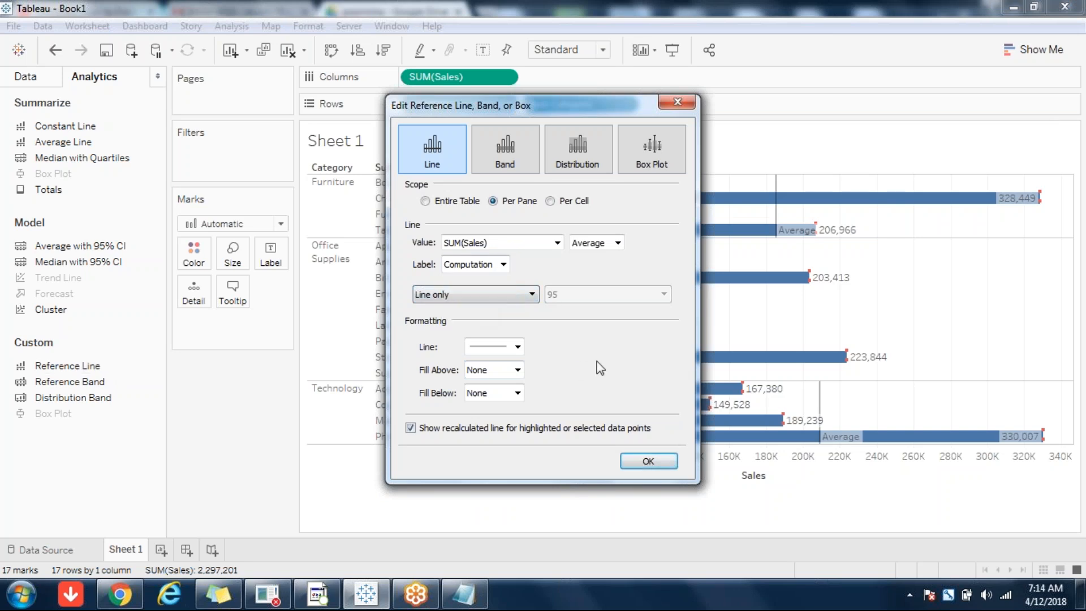
click(516, 347)
click(535, 479)
click(642, 365)
click(647, 462)
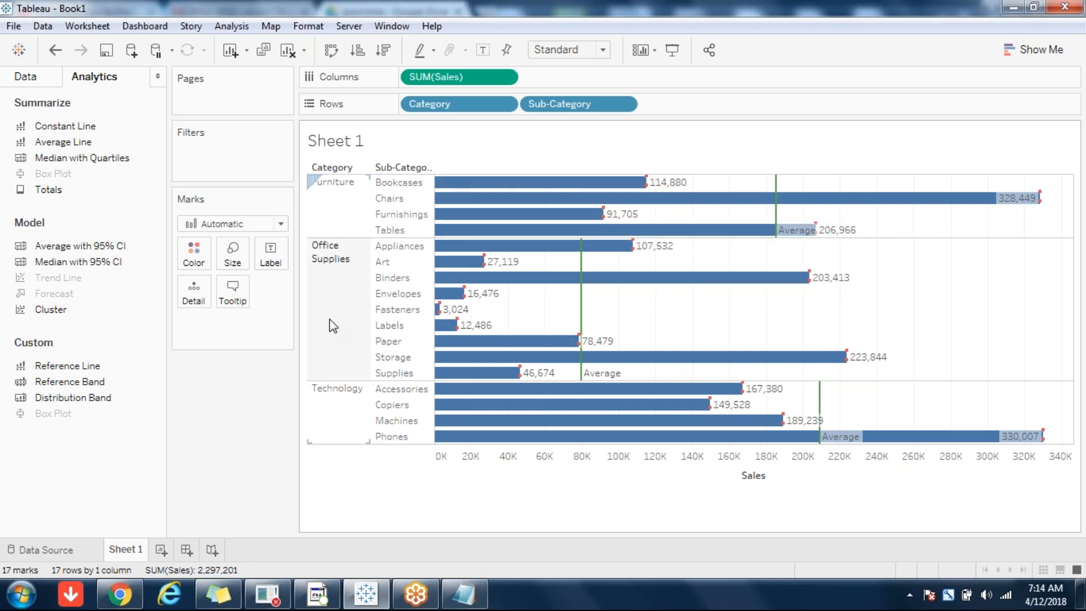
mouse_move(584, 308)
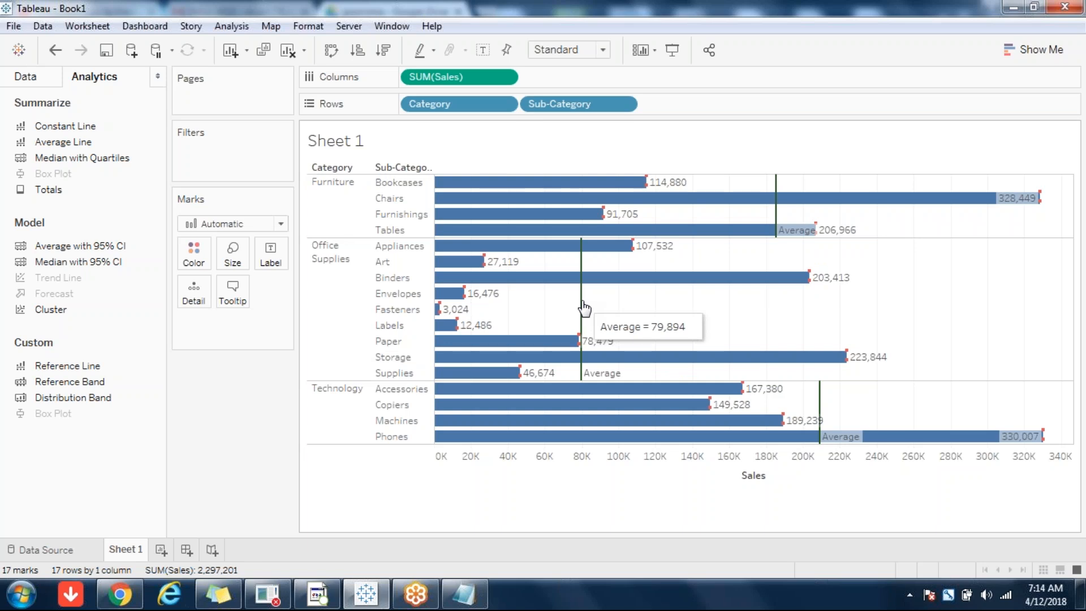
mouse_move(483, 280)
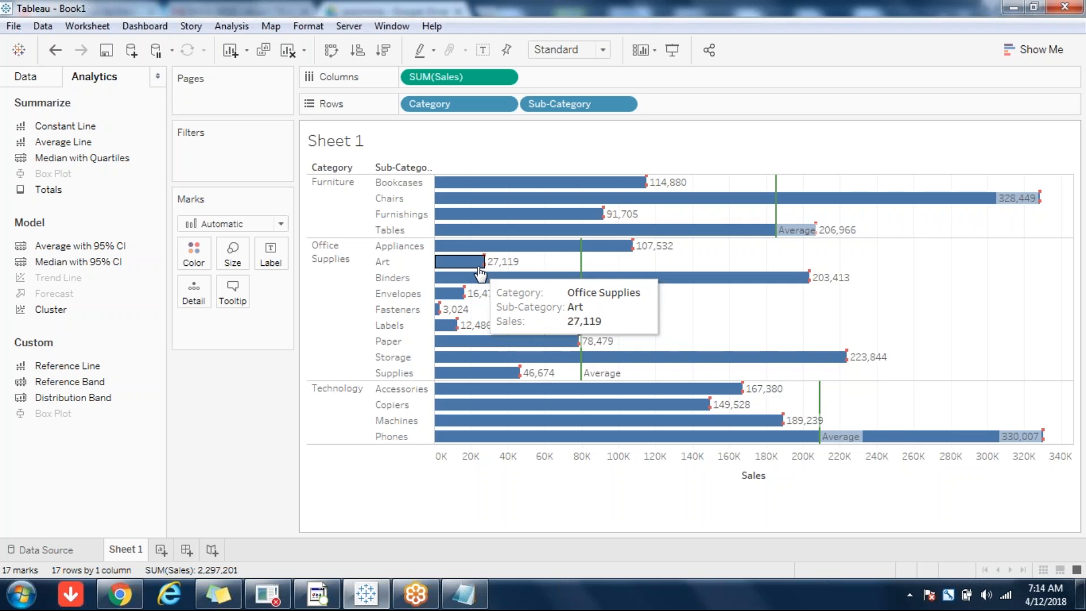
mouse_move(581, 284)
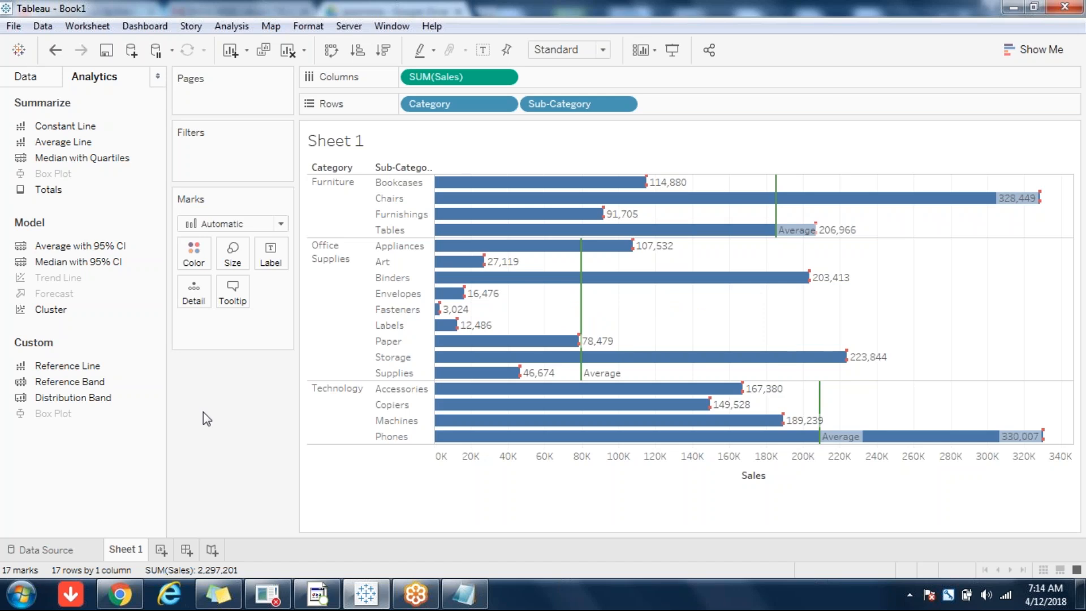
- Add an average Sales reference line scoped to the entire table, and colour the line red
double_click(82, 368)
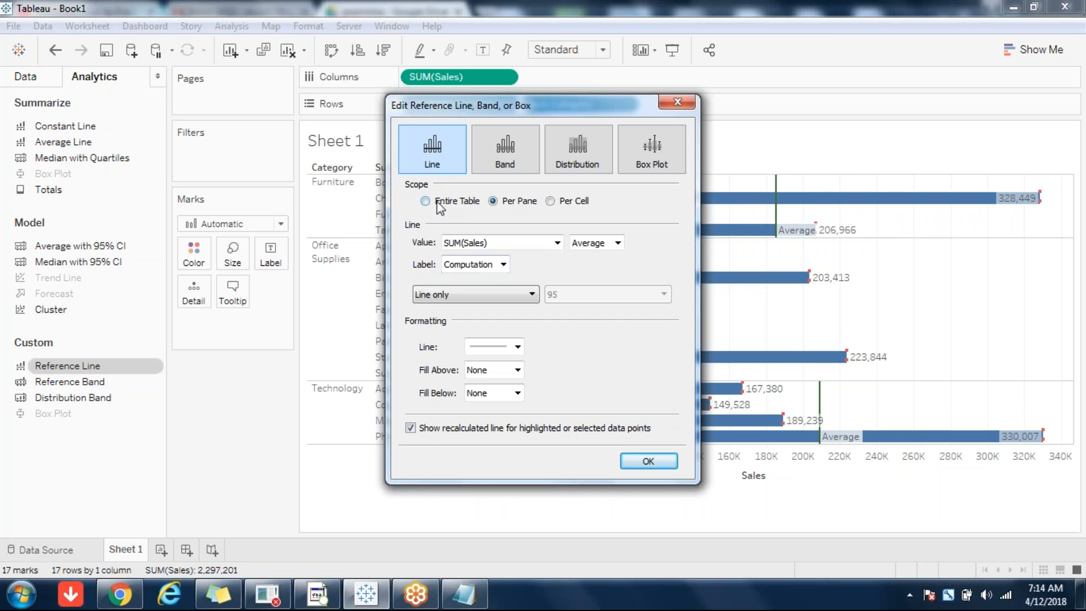
click(440, 205)
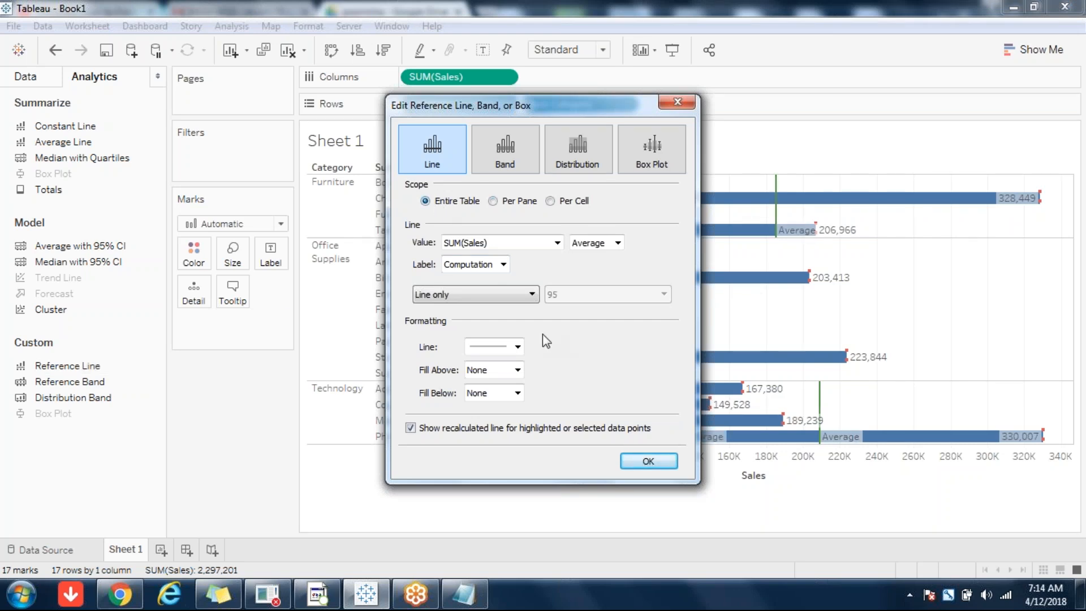
click(509, 346)
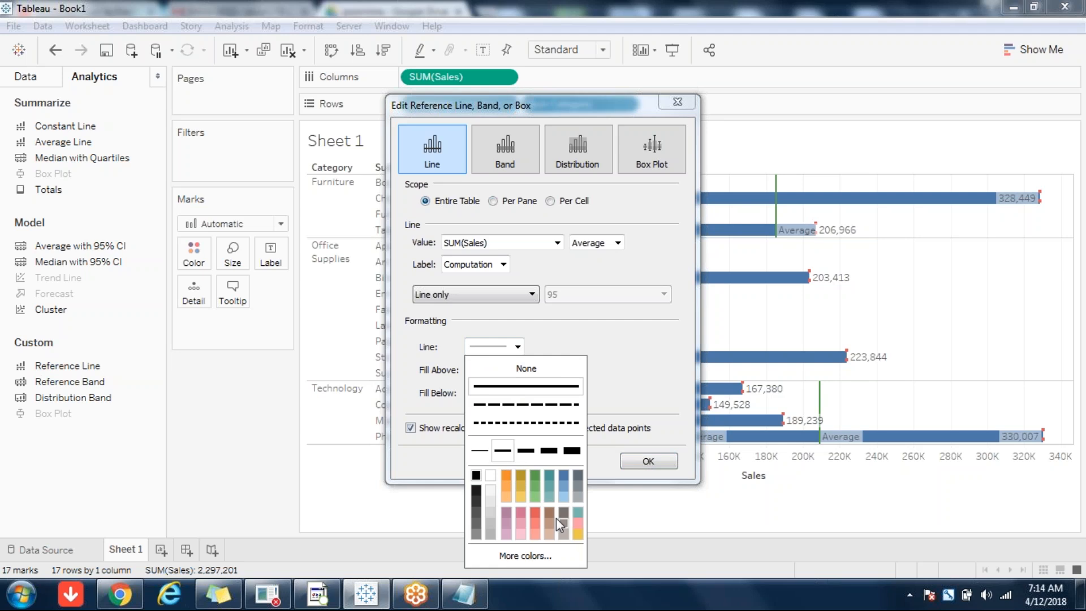
click(538, 511)
click(643, 452)
click(644, 461)
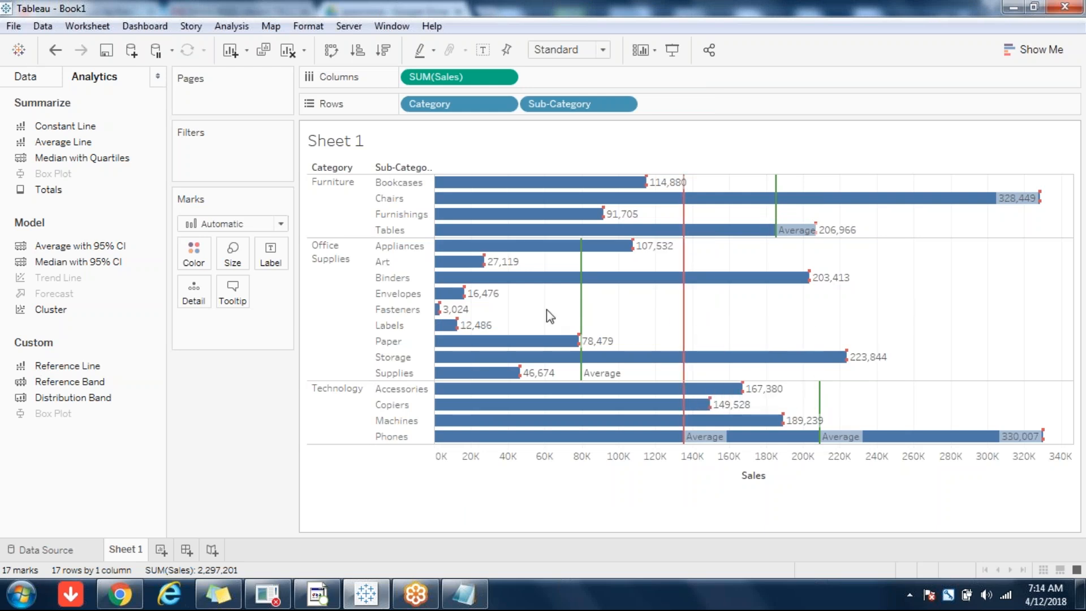
mouse_move(809, 279)
- Create a new worksheet and build a bar chart of Sales by Category and Sub-Category
click(160, 551)
click(59, 463)
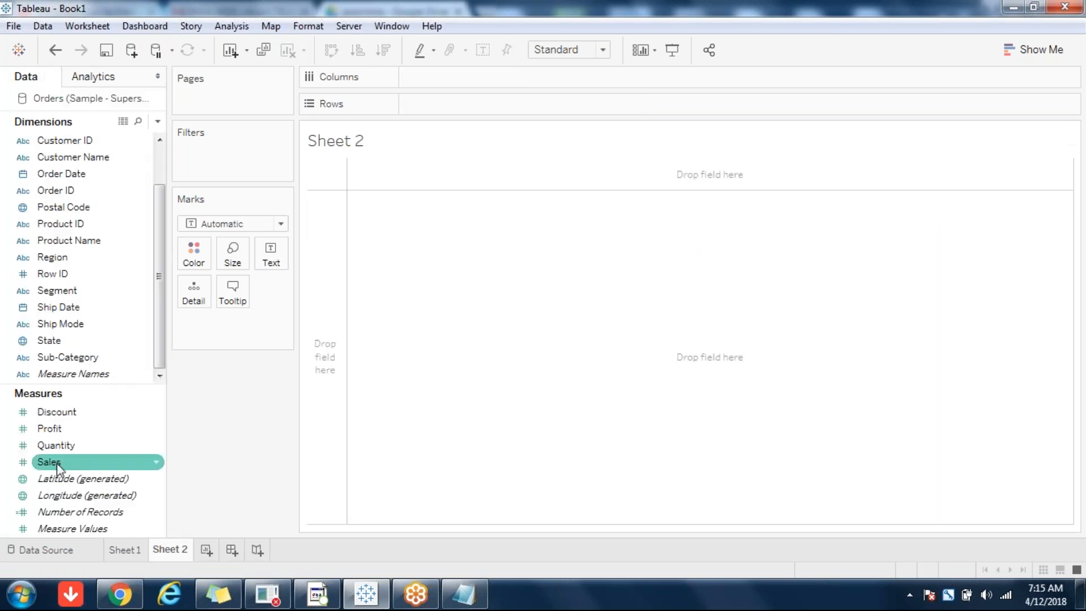
double_click(59, 463)
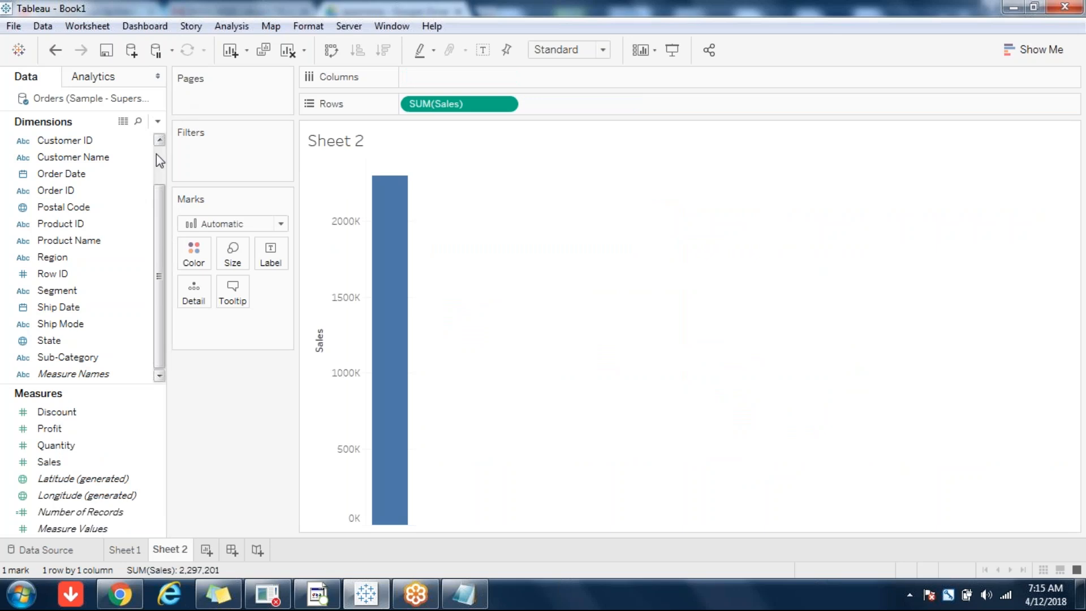
scroll(157, 154, up, 1)
double_click(71, 143)
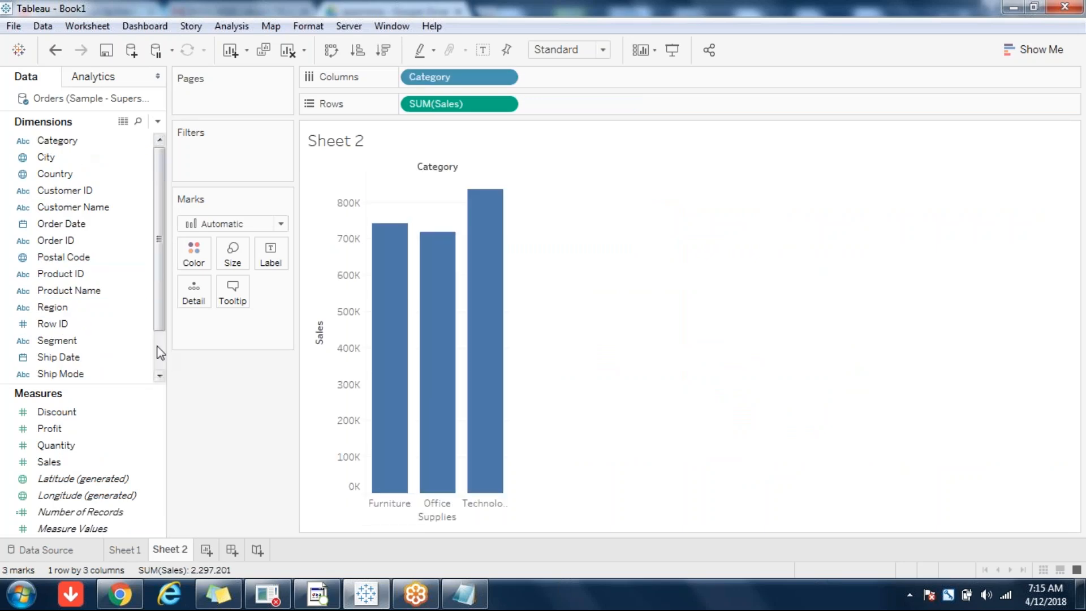
scroll(158, 348, down, 1)
click(96, 359)
double_click(96, 359)
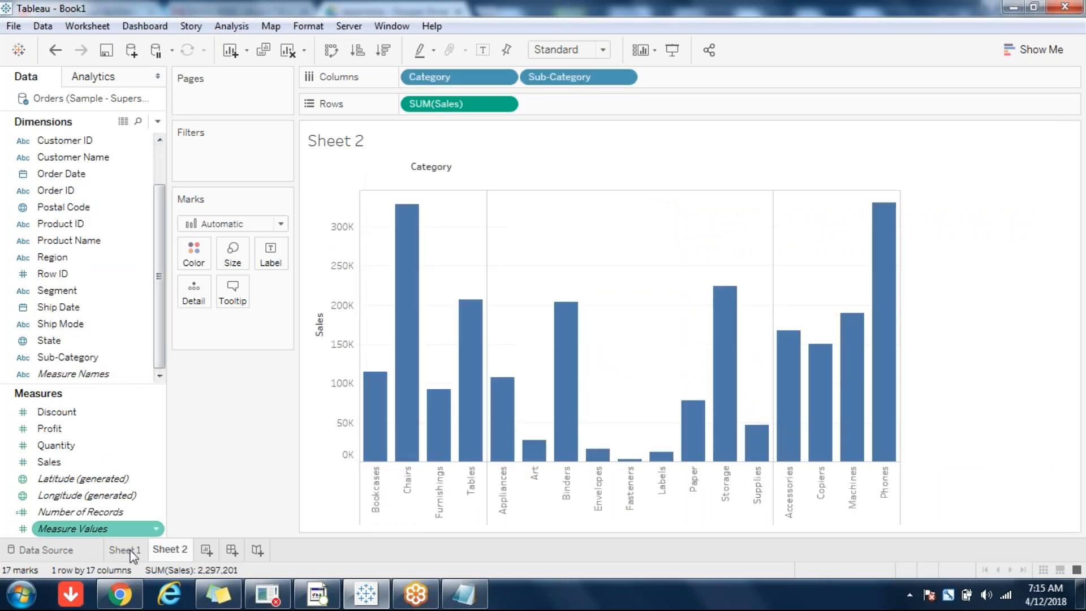
- Return to Sheet 1 and remove Category from Rows, leaving only Sub-Category
click(130, 552)
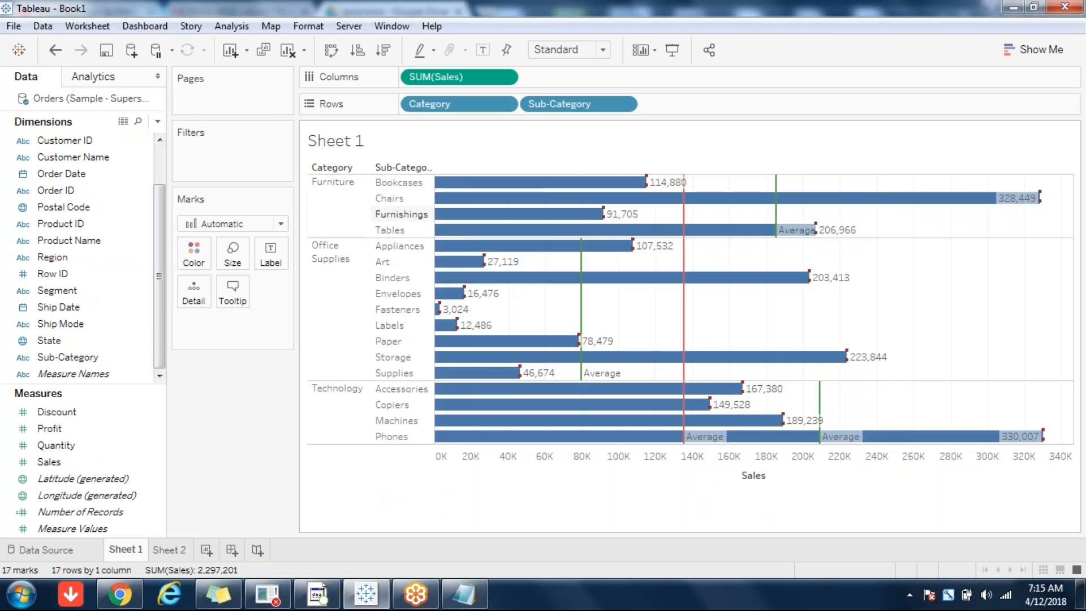
mouse_move(684, 335)
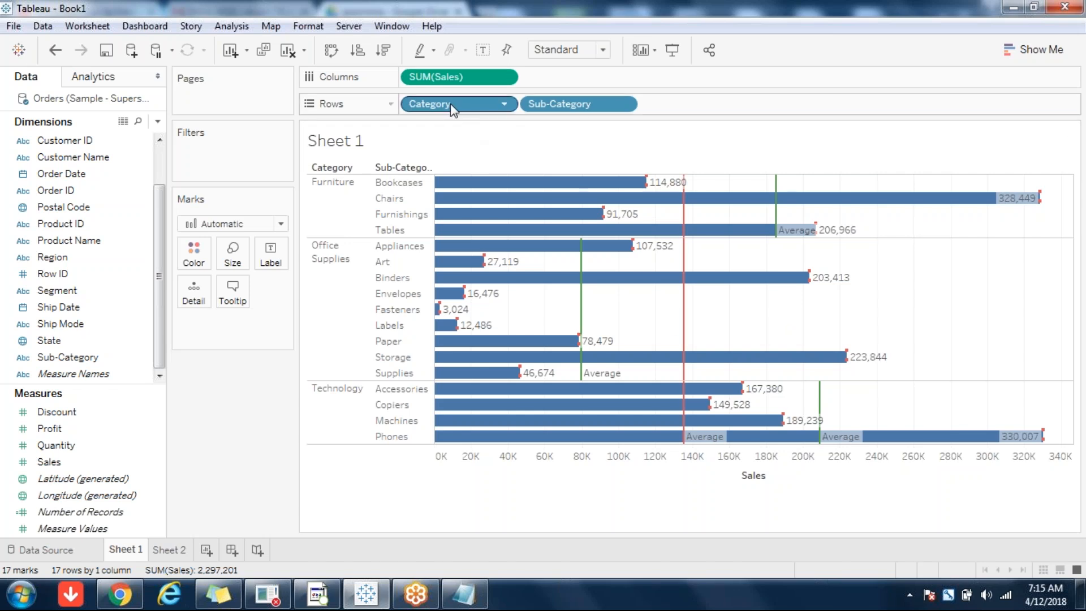
drag(451, 104, 222, 402)
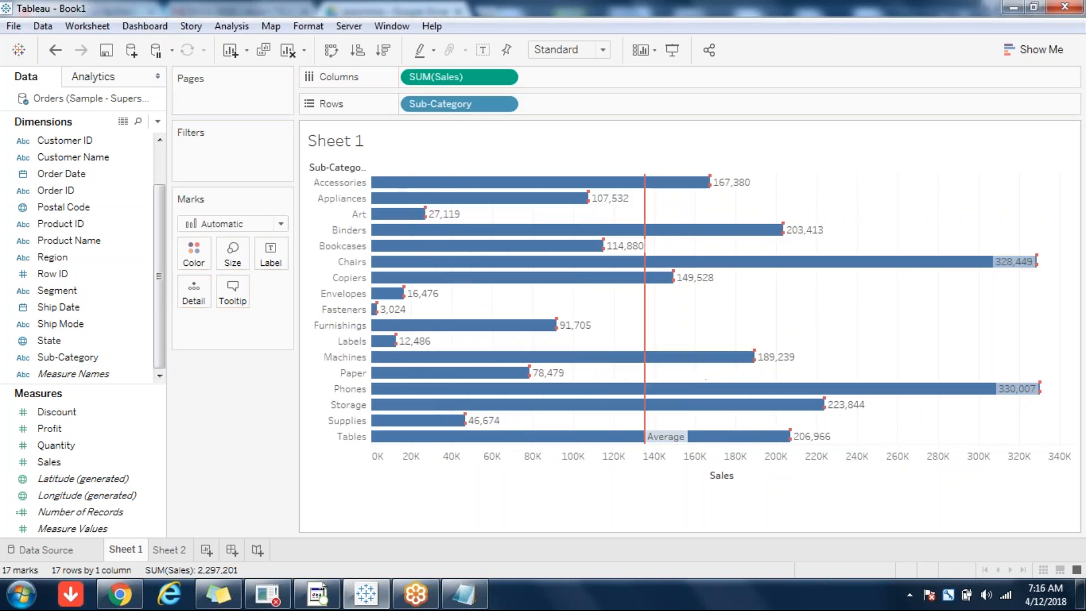
mouse_move(647, 331)
- Remove the red entire-table average reference line from the Sales axis
right_click(472, 476)
mouse_move(577, 448)
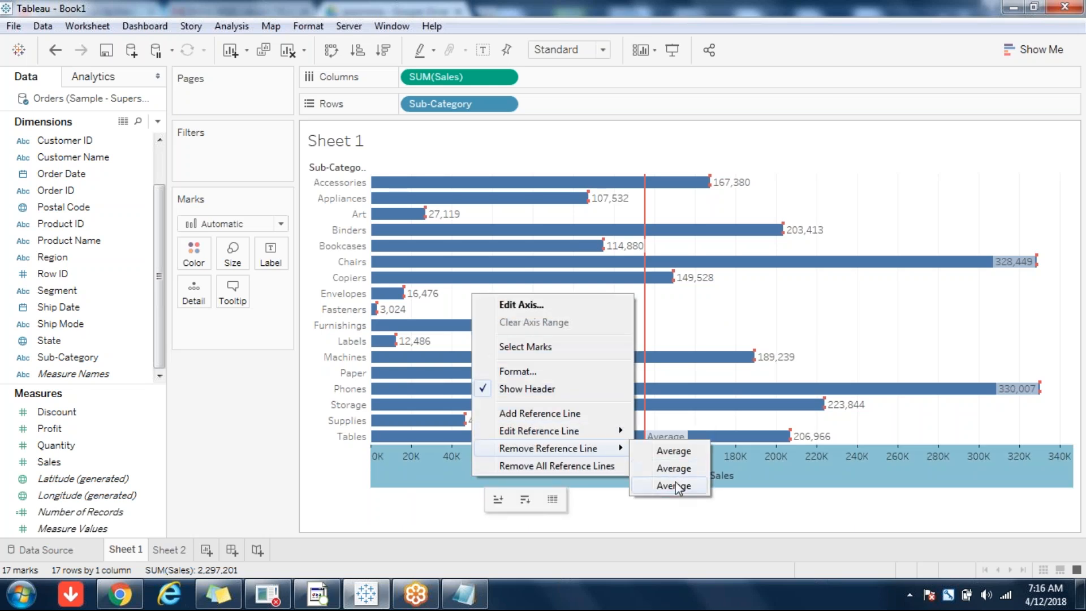
click(677, 485)
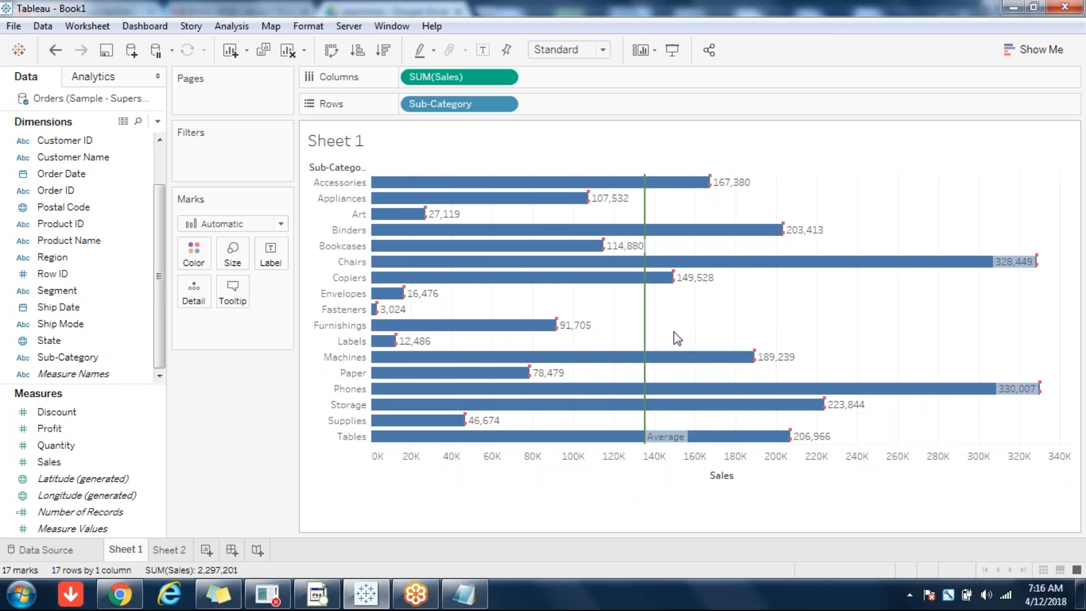
- On Sheet 2, swap rows and columns and add a per-pane reference band from minimum to maximum Sales
click(173, 551)
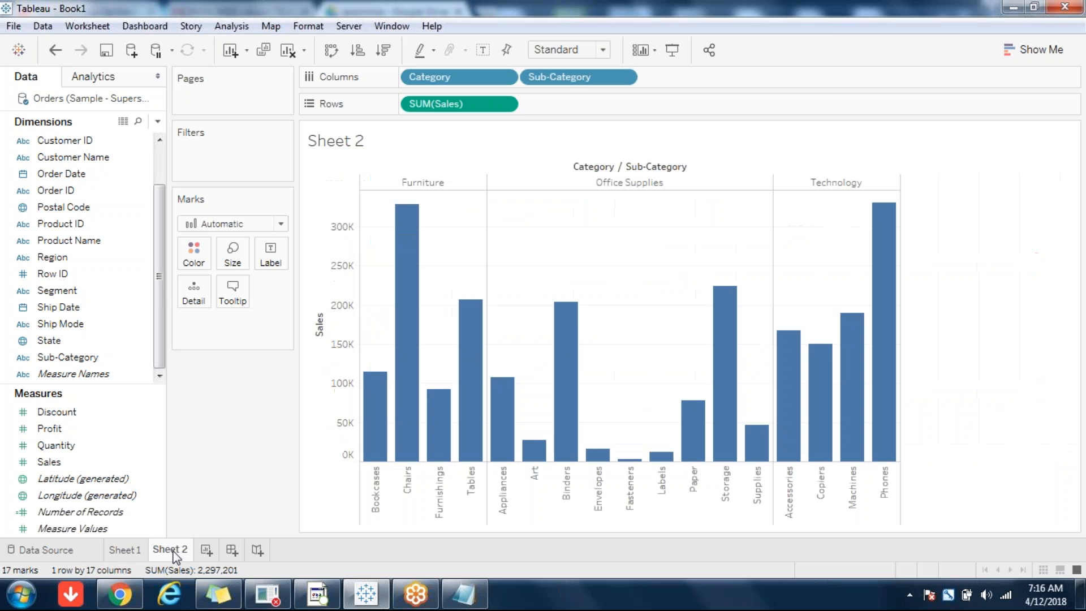
click(330, 52)
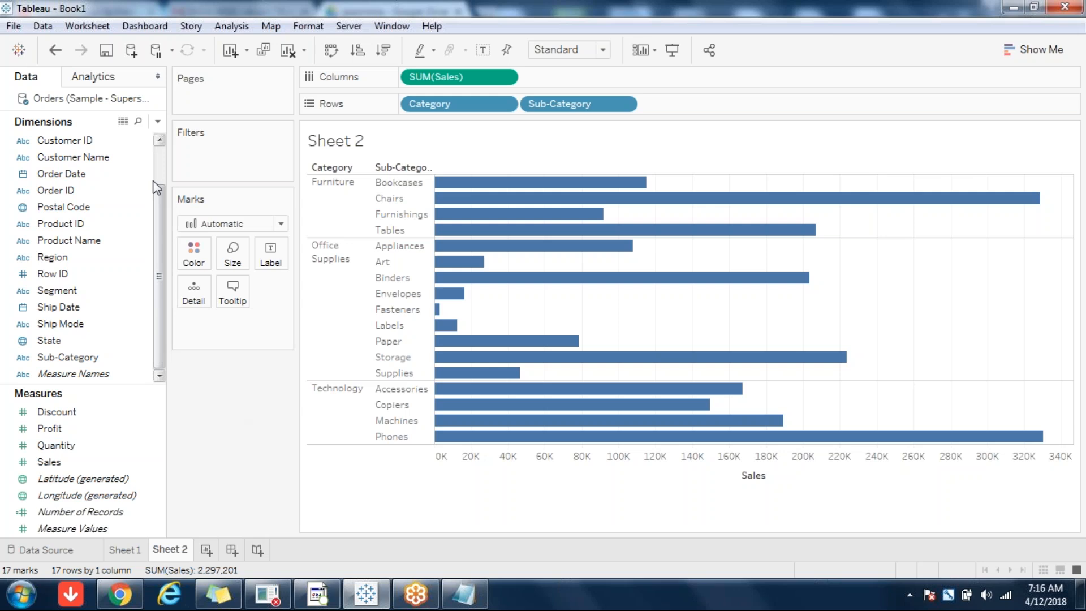
right_click(500, 481)
click(587, 463)
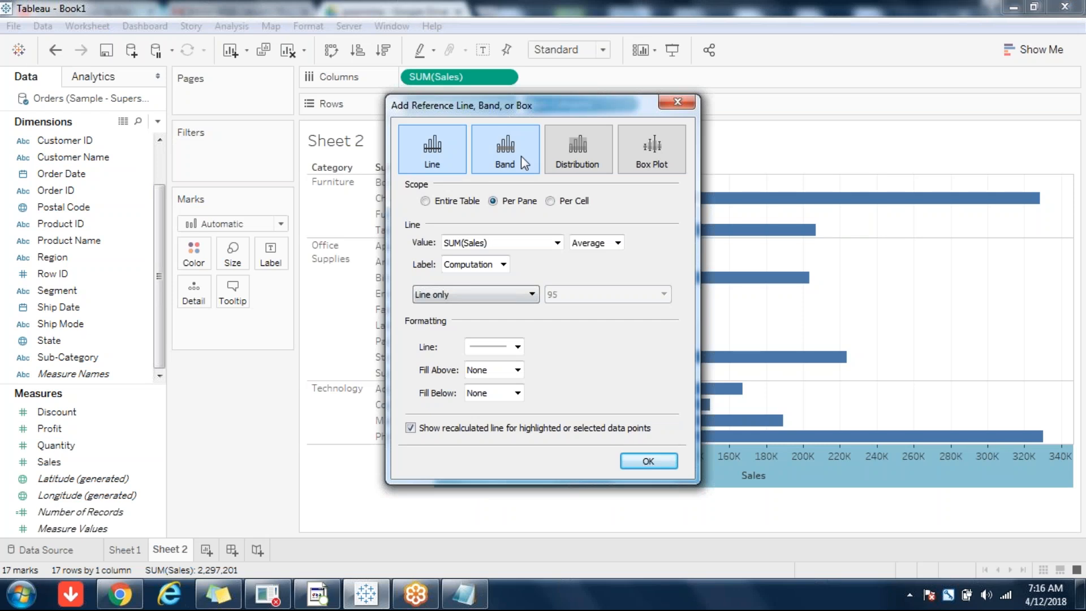
click(598, 165)
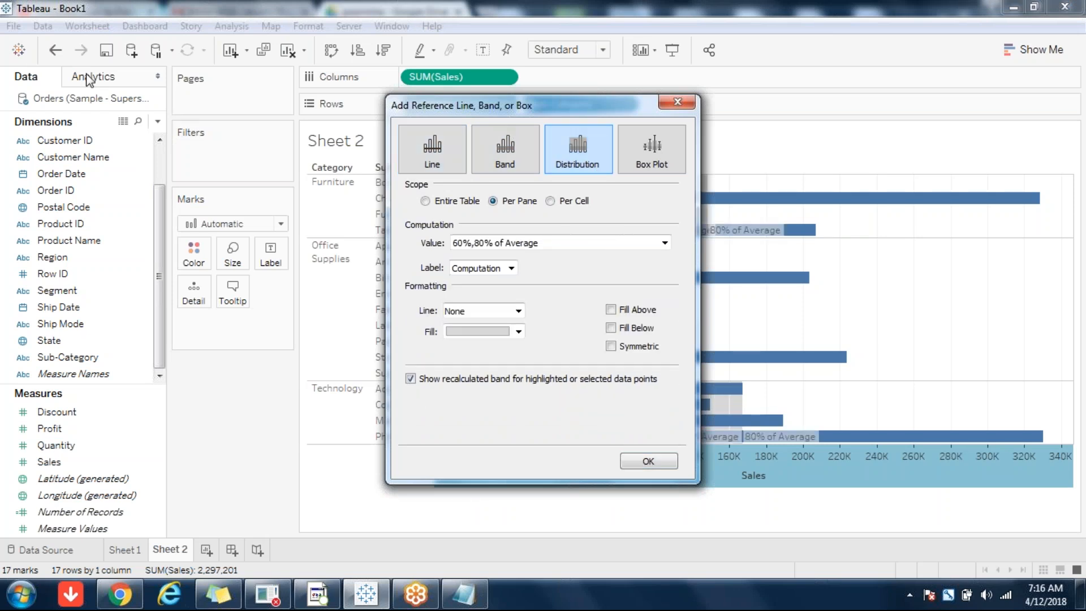
click(512, 154)
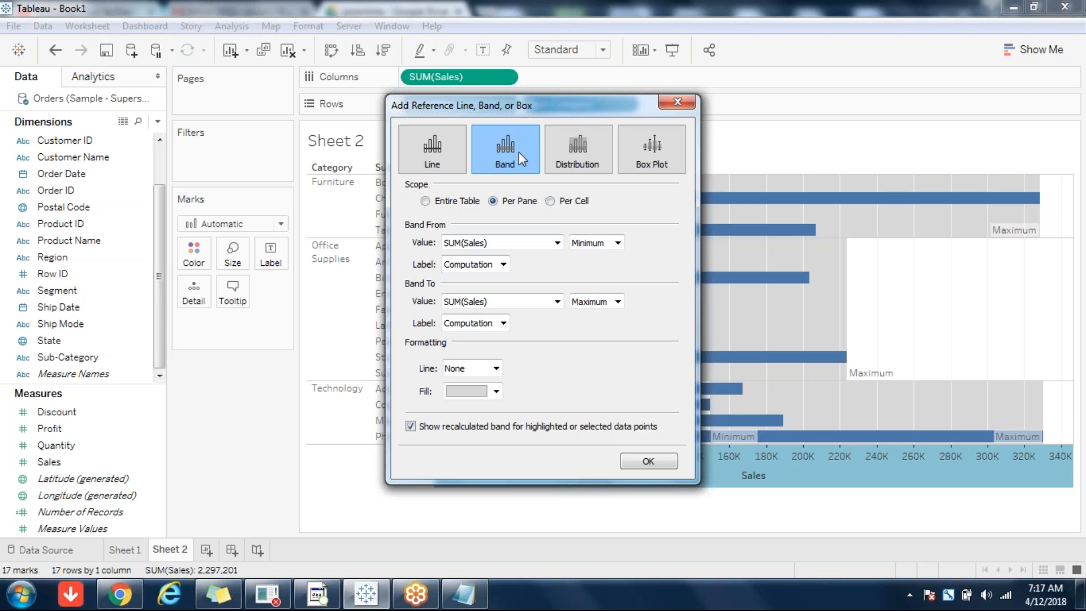
drag(566, 110, 278, 89)
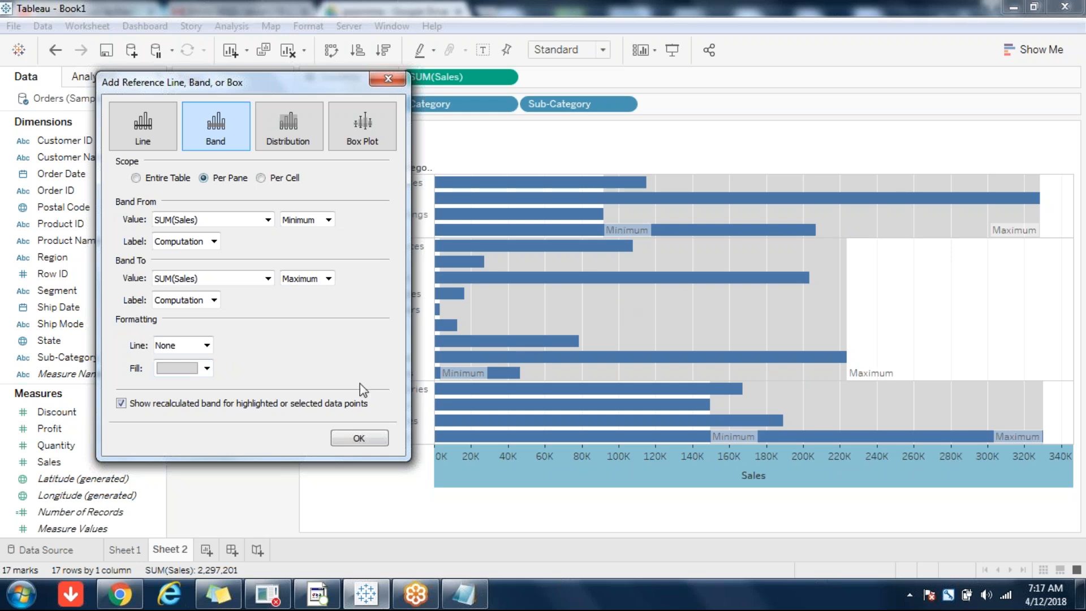
click(346, 441)
- Set the column grid lines to None in the line formatting of Sheet 2
click(308, 26)
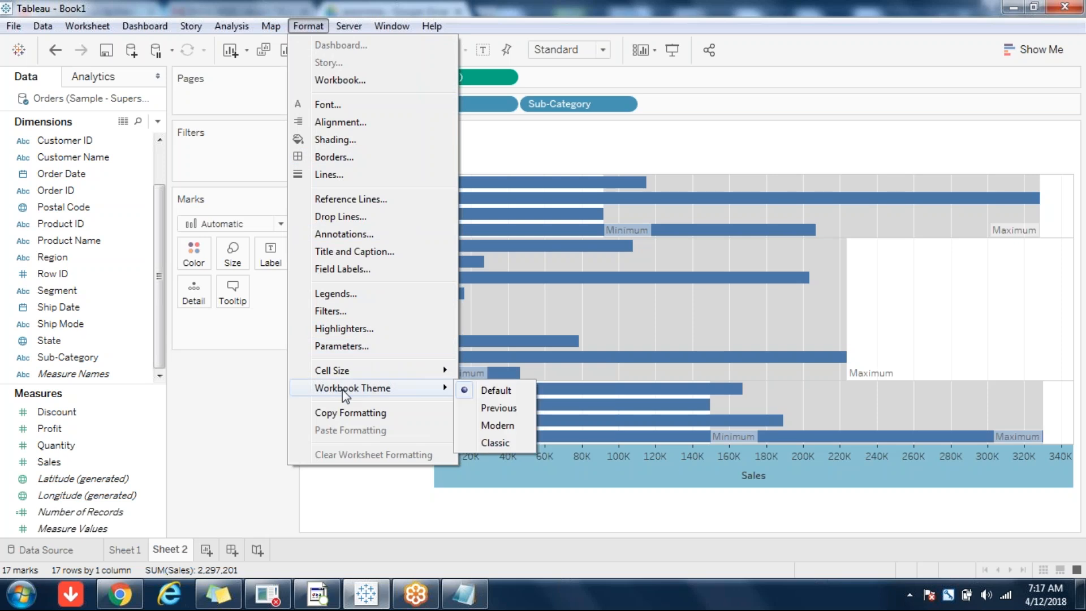
click(338, 176)
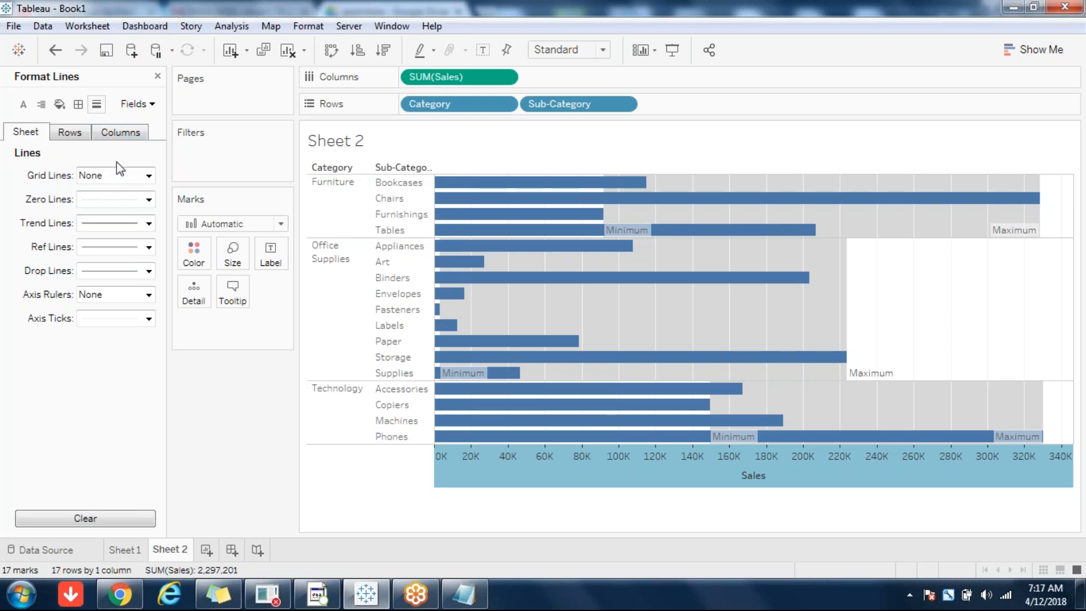
click(118, 130)
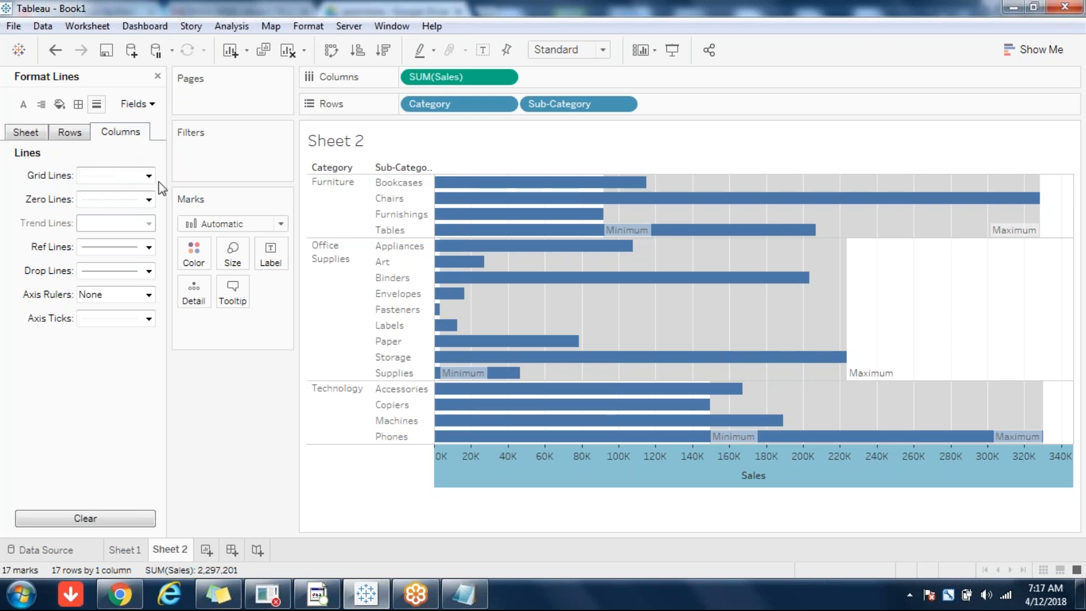
click(143, 175)
click(124, 198)
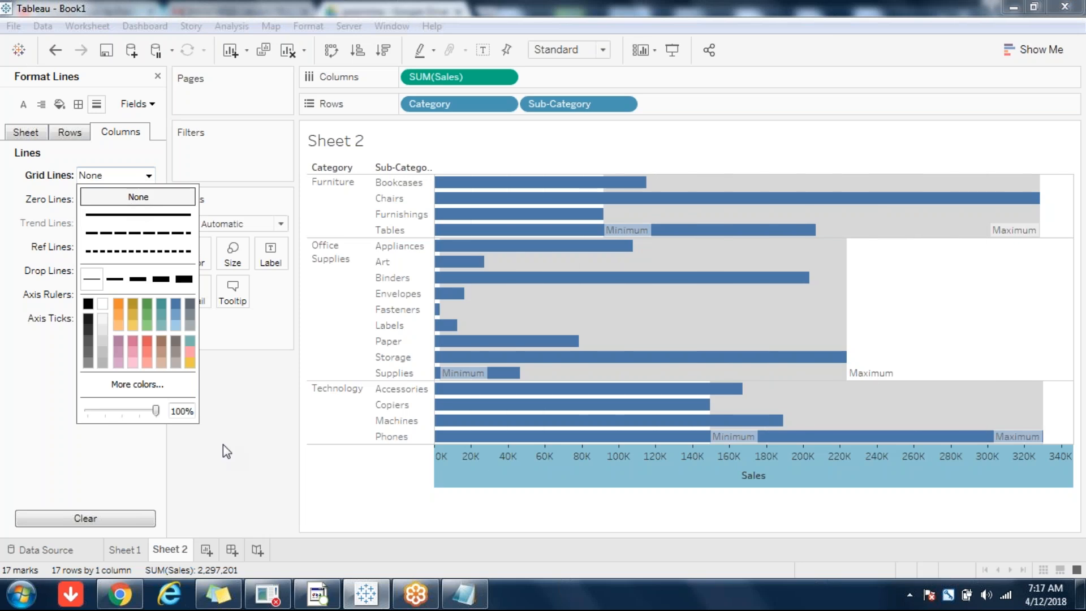
click(21, 136)
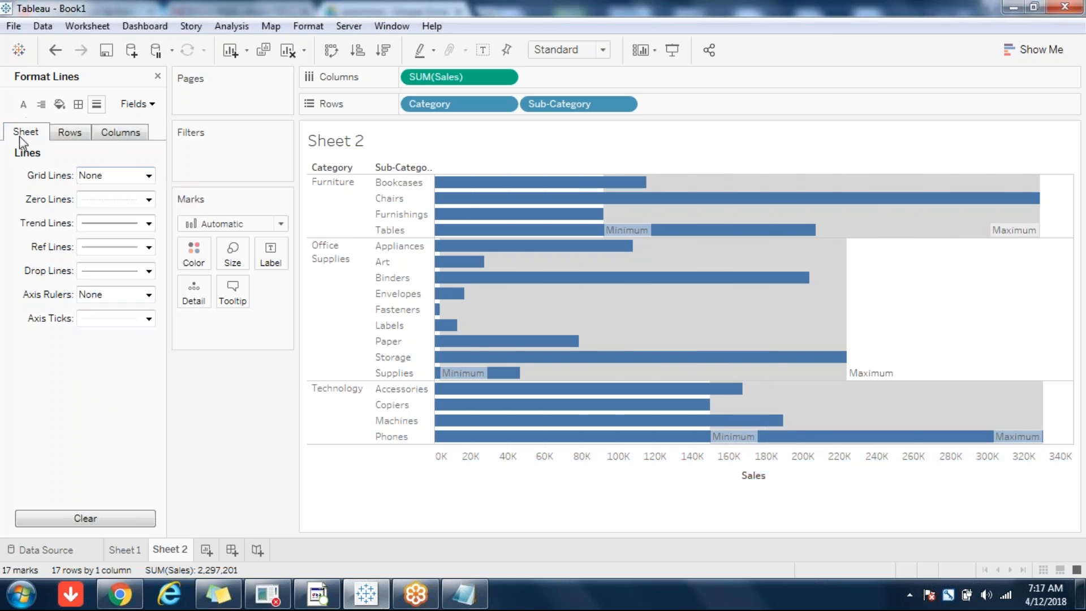
click(158, 75)
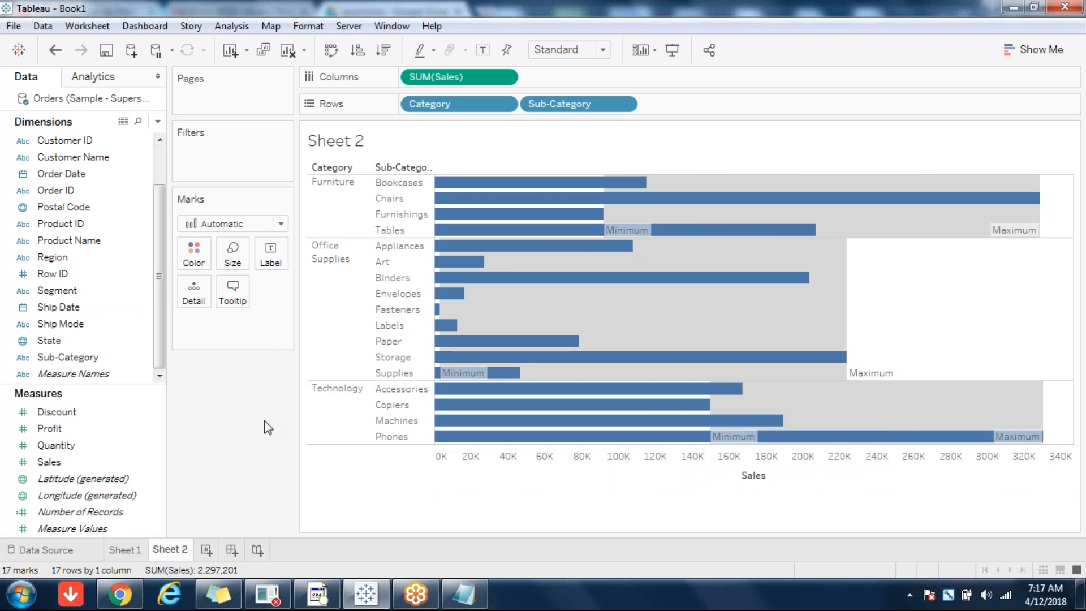
- Edit the Sales reference band into a per-pane distribution at 60% and 80% of the maximum
click(484, 485)
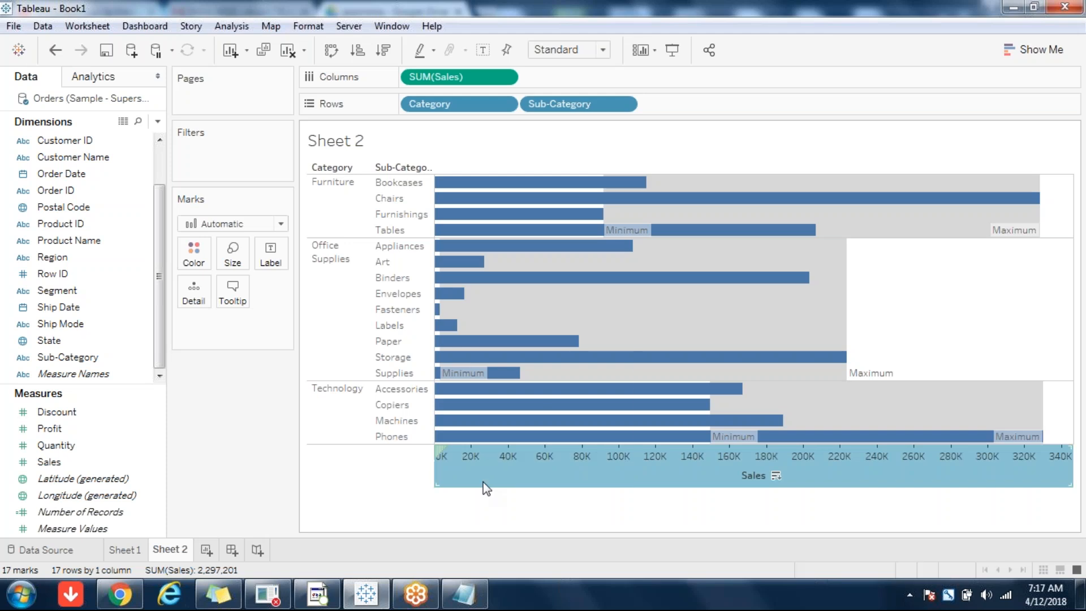
right_click(485, 488)
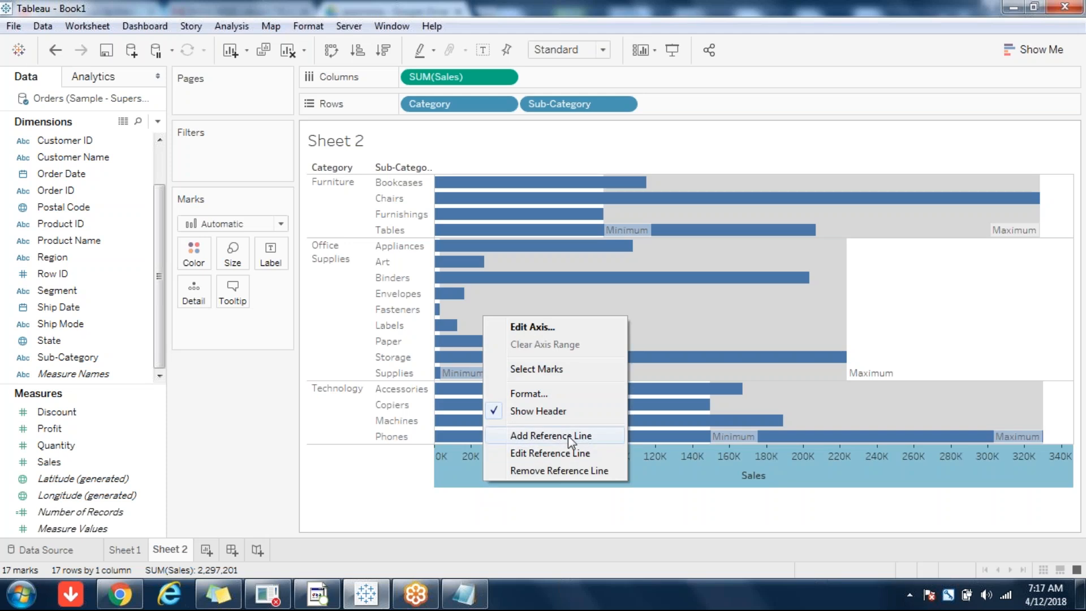
click(540, 453)
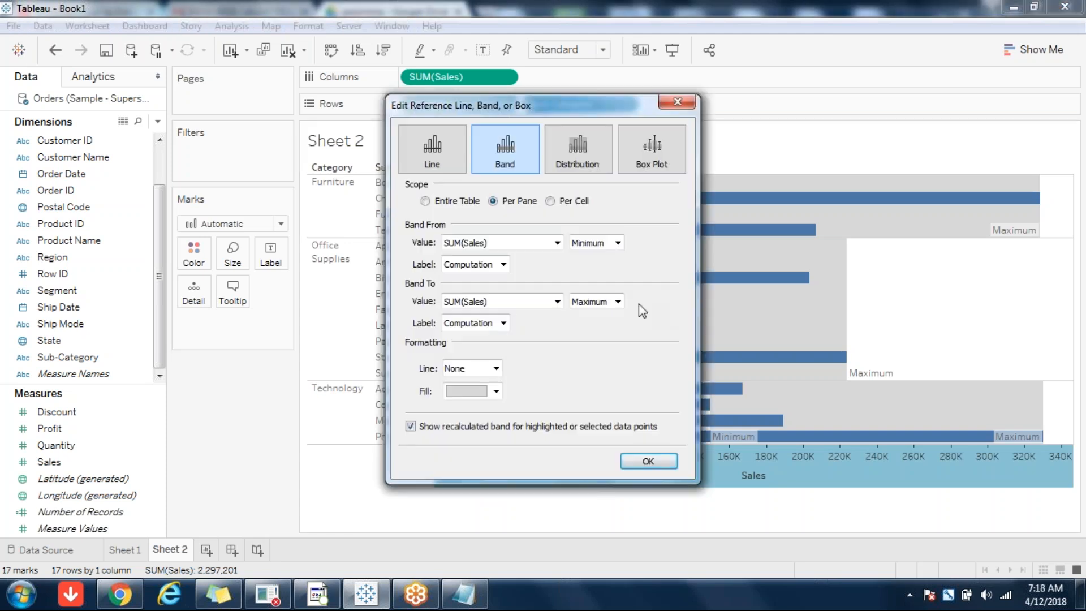
click(572, 160)
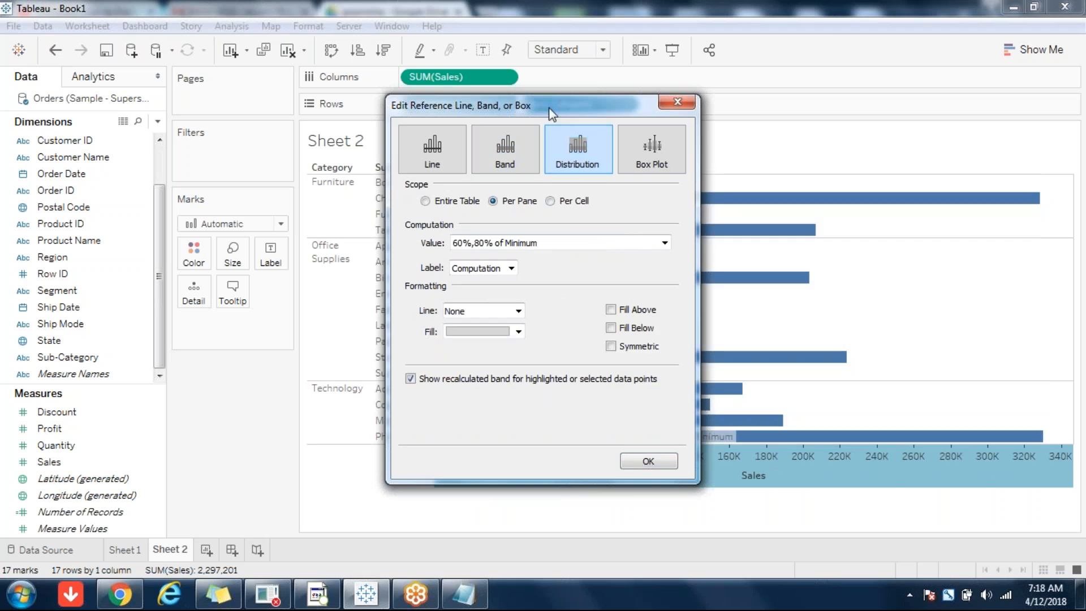
drag(542, 103, 313, 133)
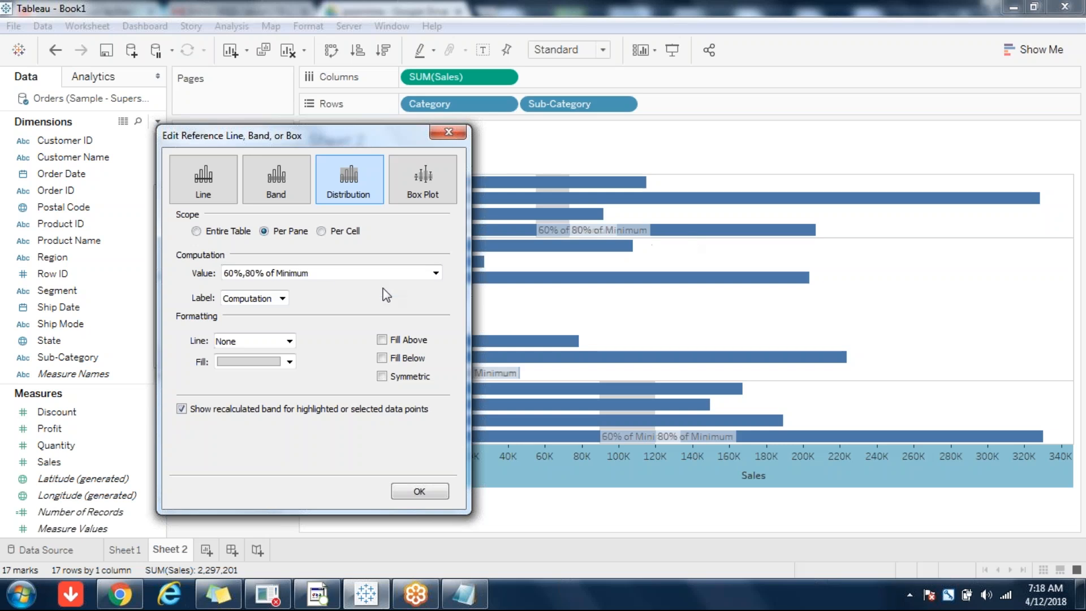
click(331, 271)
click(422, 366)
click(383, 433)
click(245, 473)
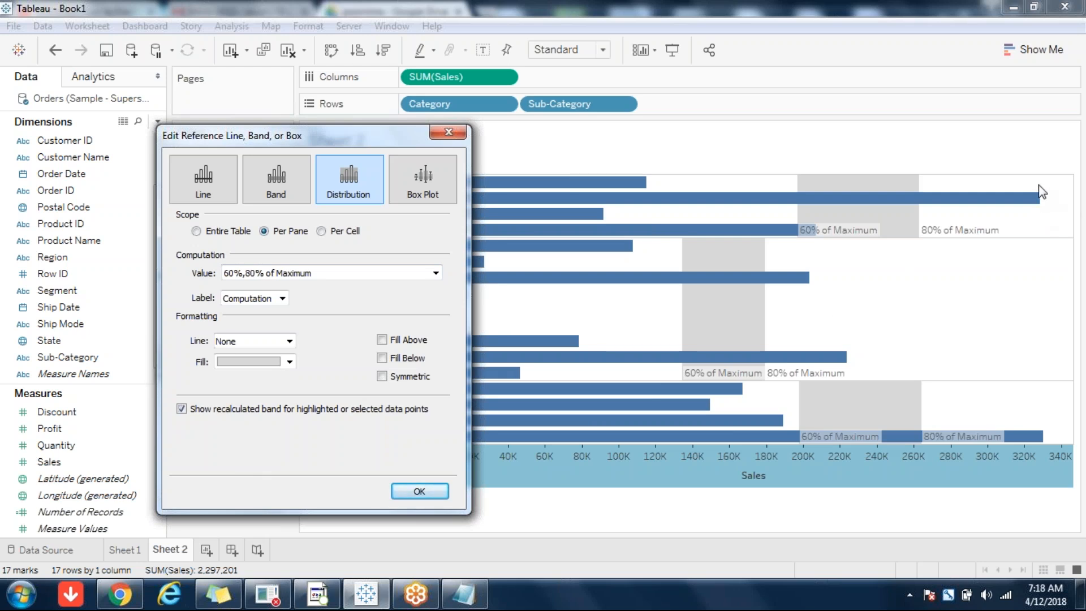
- Switch the distribution's computation to Percentiles with a value of 95
click(315, 272)
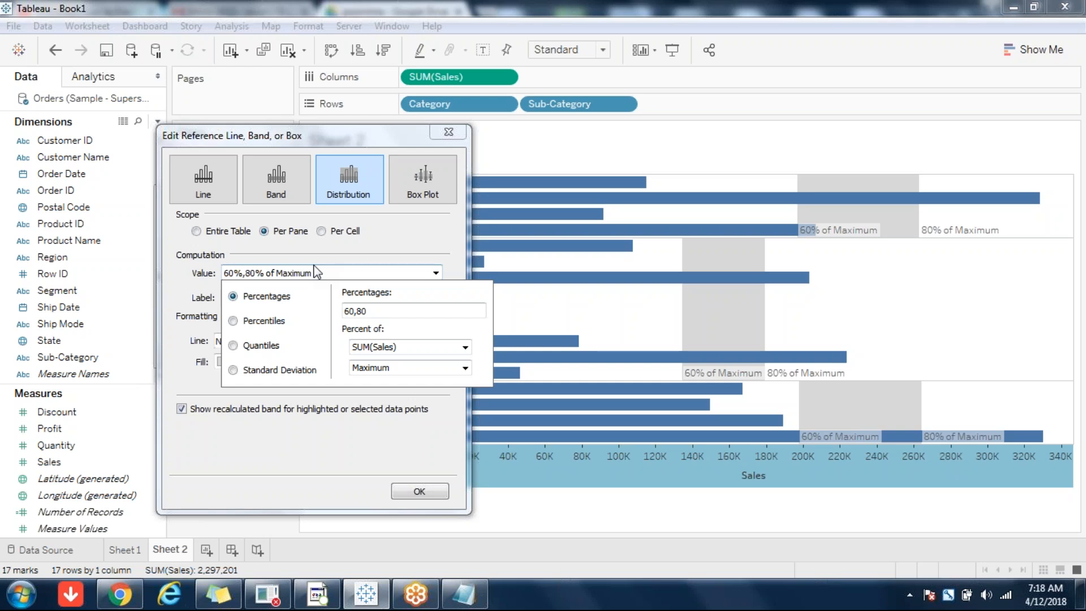
click(276, 323)
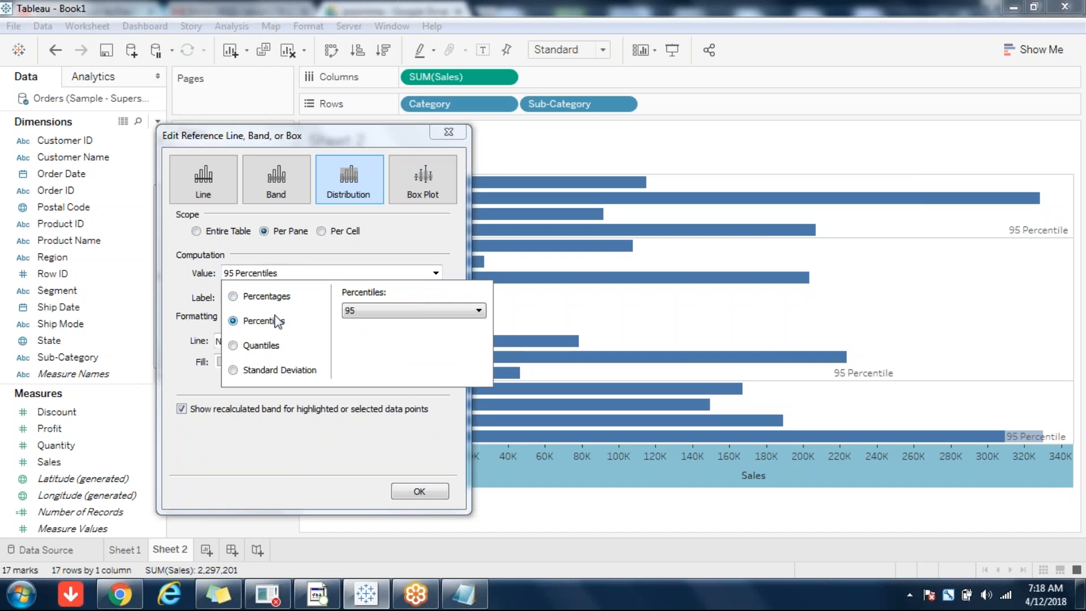
click(289, 439)
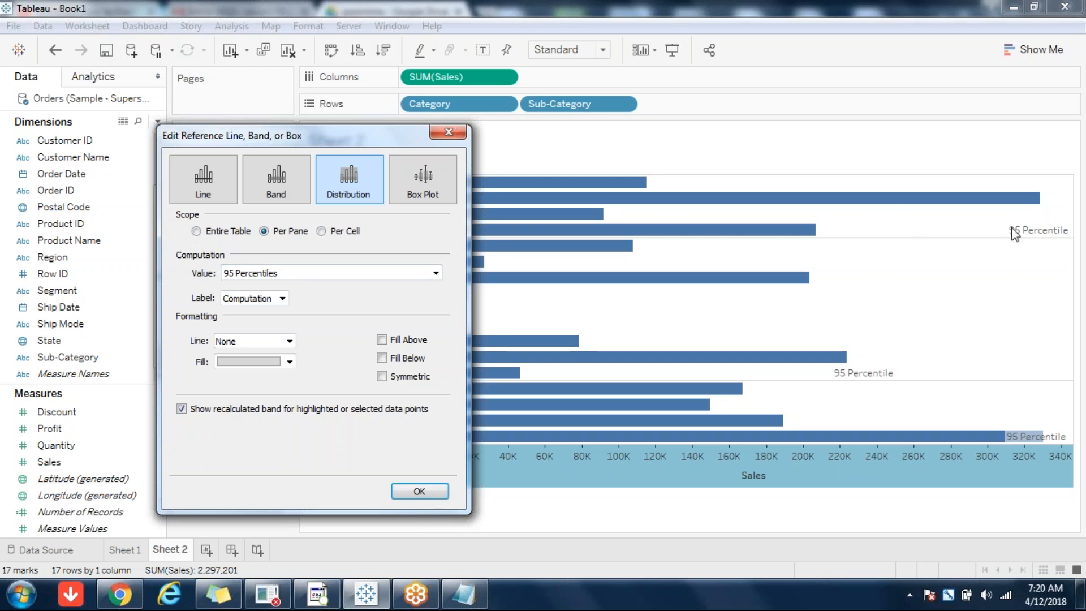
- Try 80 and 90 as the percentile value of the distribution
click(371, 276)
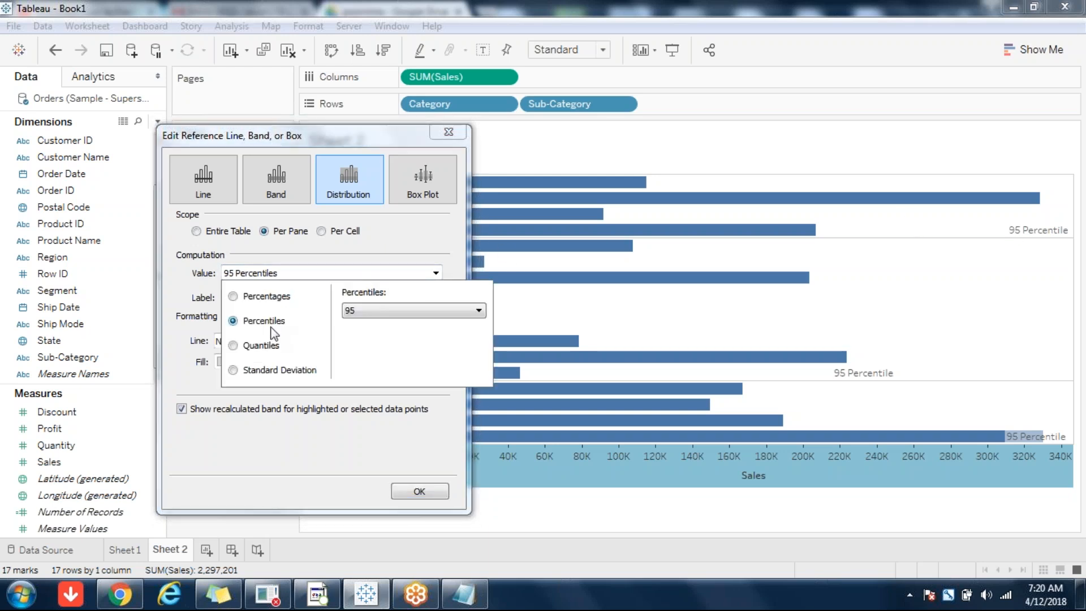
click(376, 314)
click(360, 334)
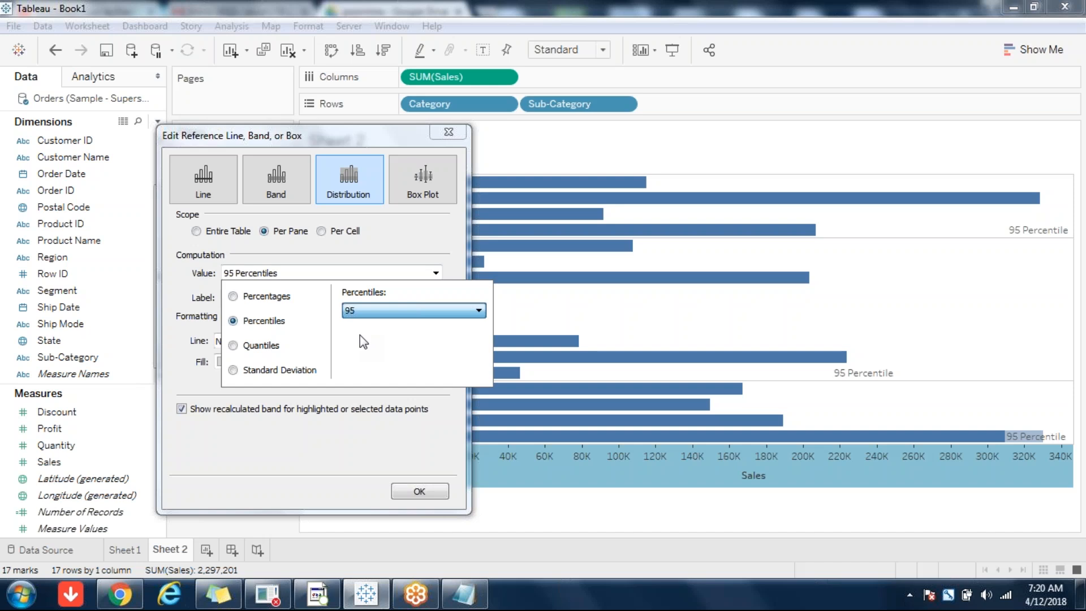
click(378, 311)
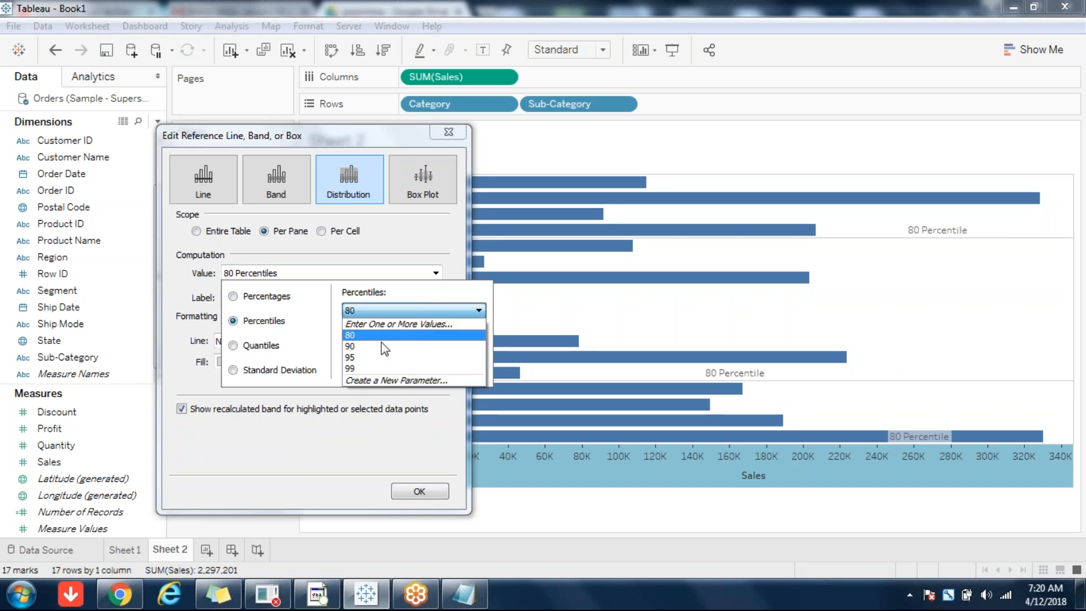
click(351, 346)
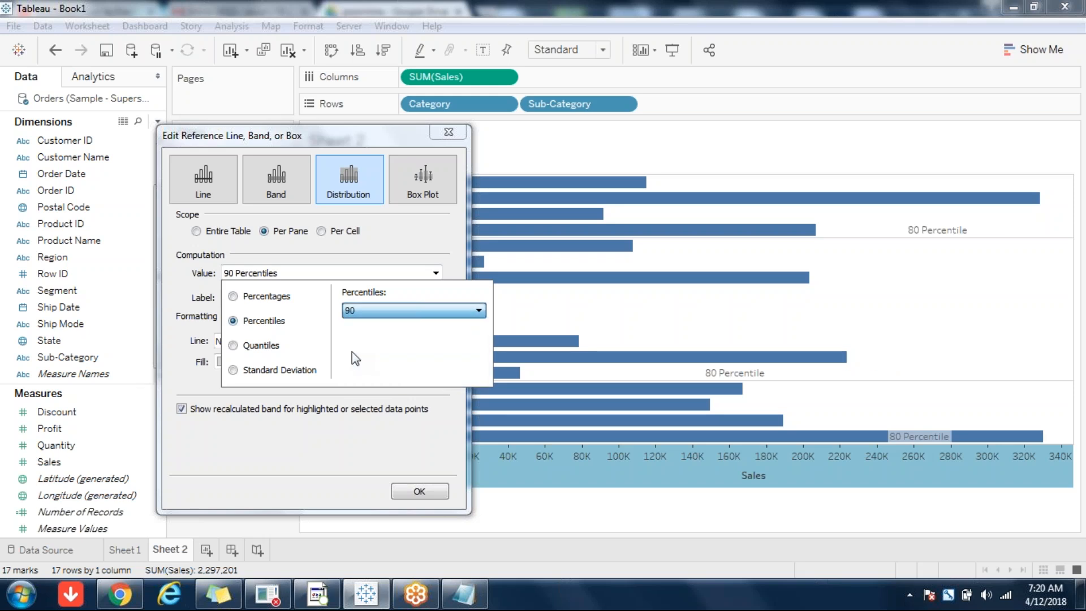
- Switch the distribution's computation to Quantiles with 4 tiles and inspect the quartile bands in each pane
click(254, 349)
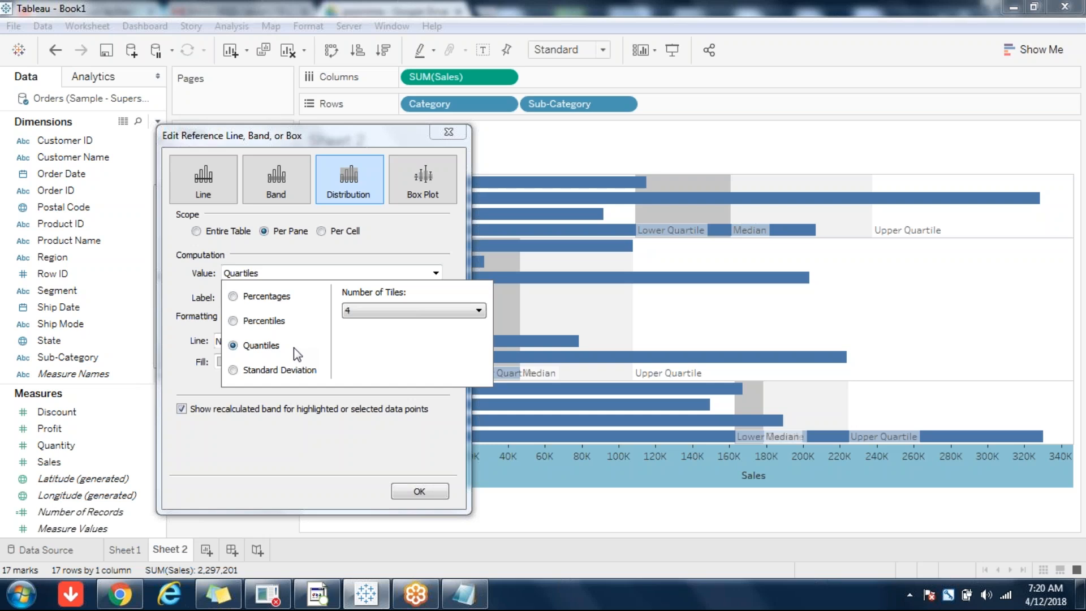
click(697, 607)
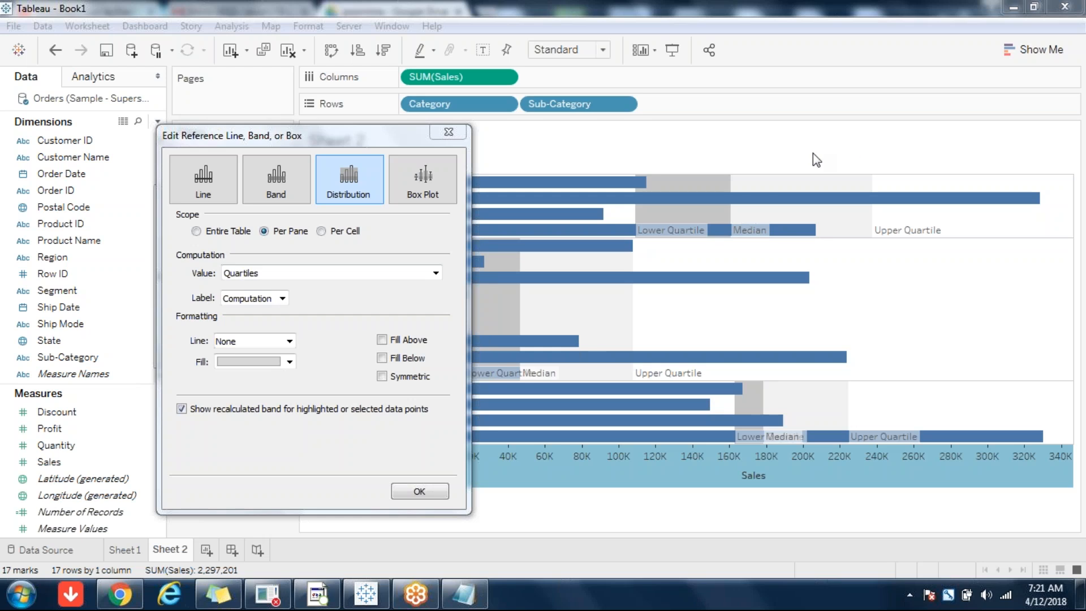
click(256, 436)
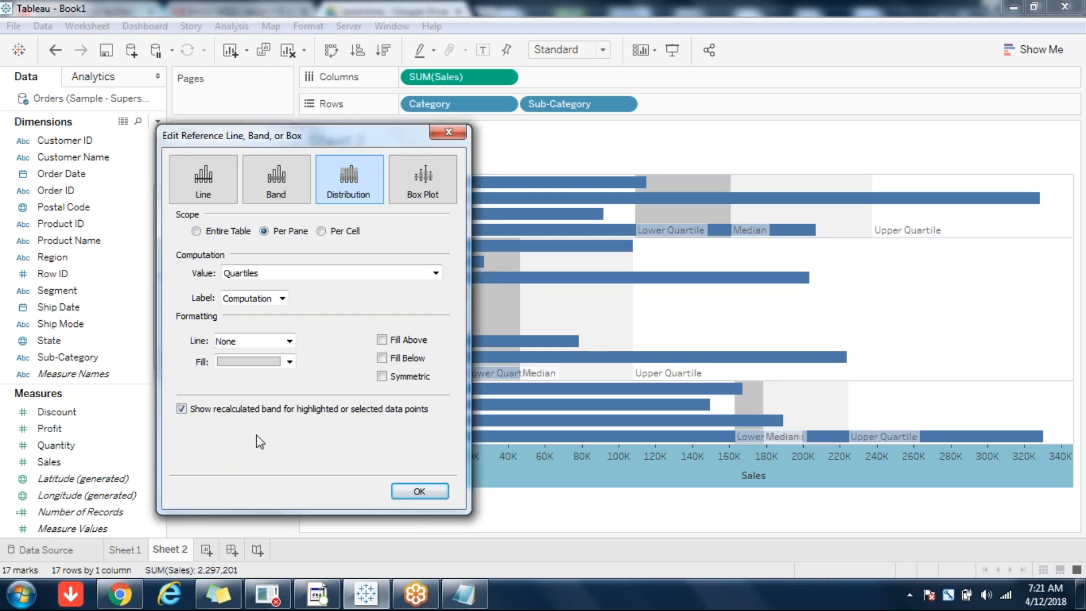
click(269, 277)
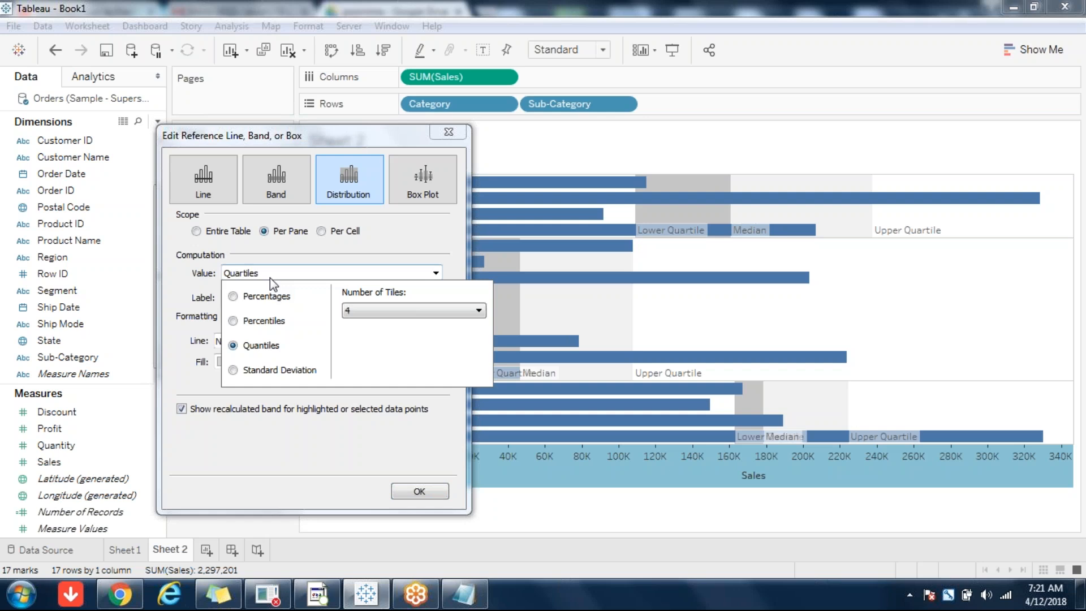
click(758, 504)
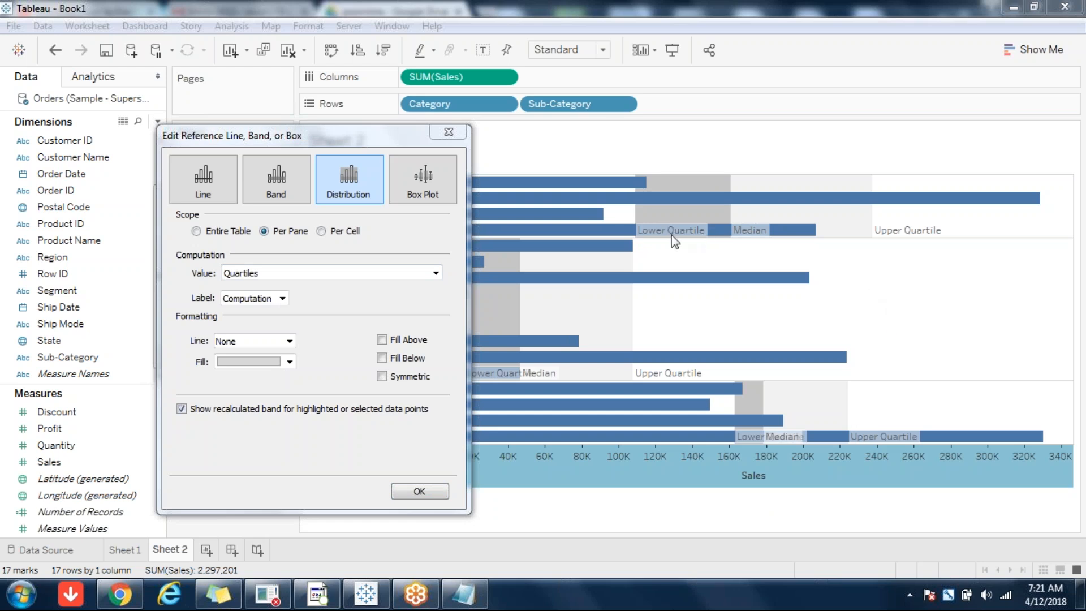
- Try 6 and 9 tiles for the quantile distribution, ending on 3 tiles
click(382, 273)
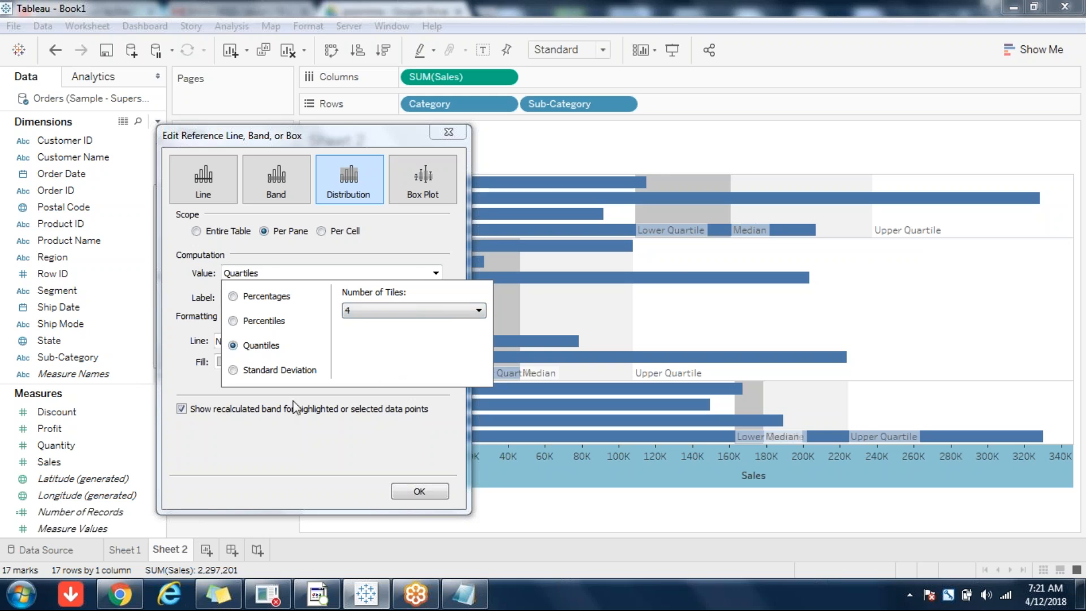
click(368, 315)
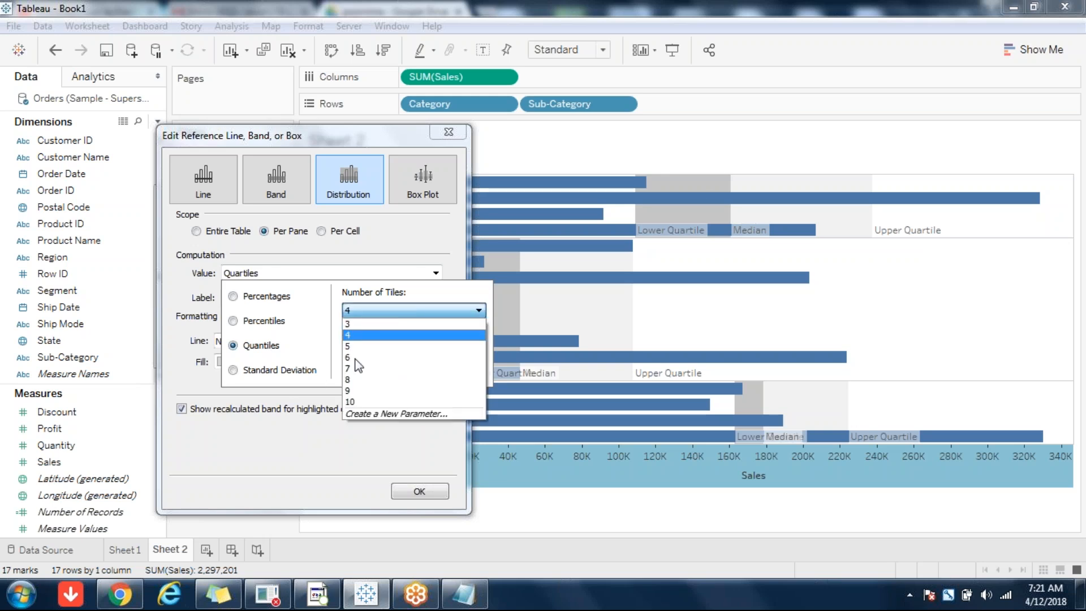
click(355, 357)
click(399, 312)
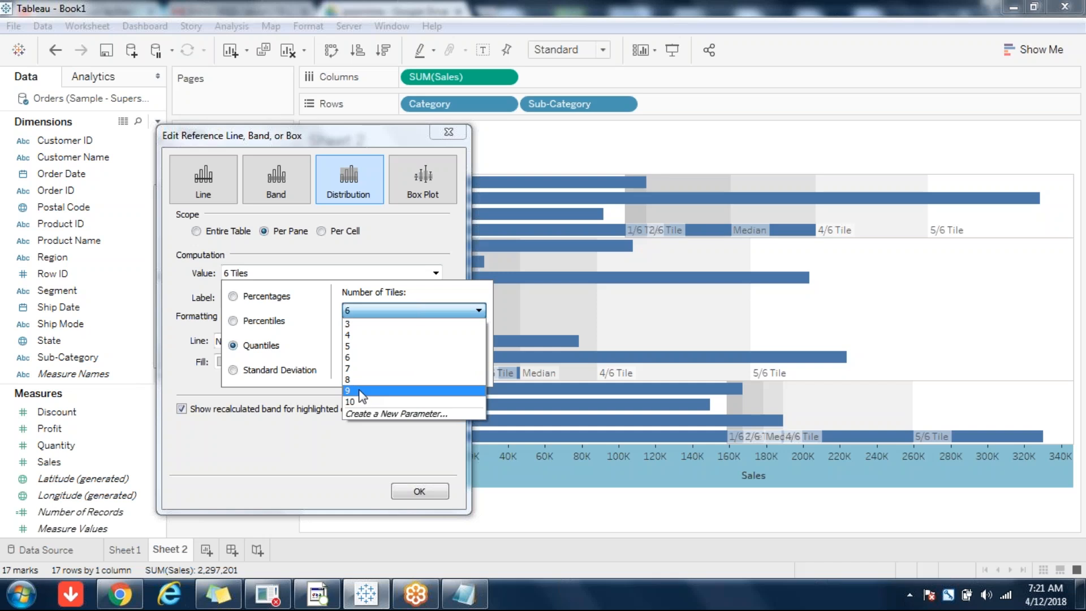
click(360, 389)
click(402, 311)
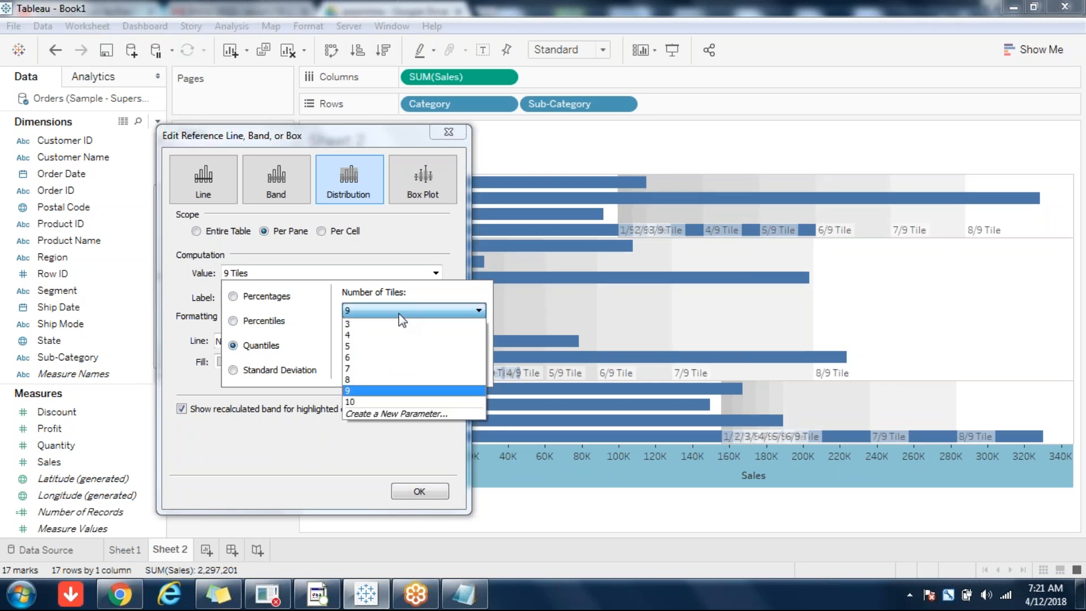
click(377, 327)
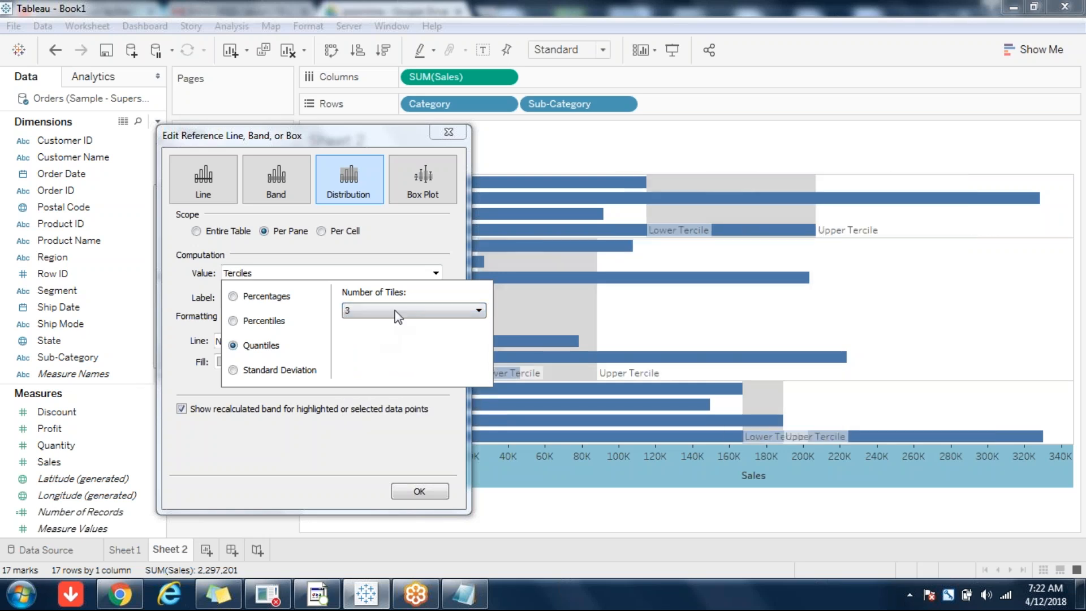
click(396, 311)
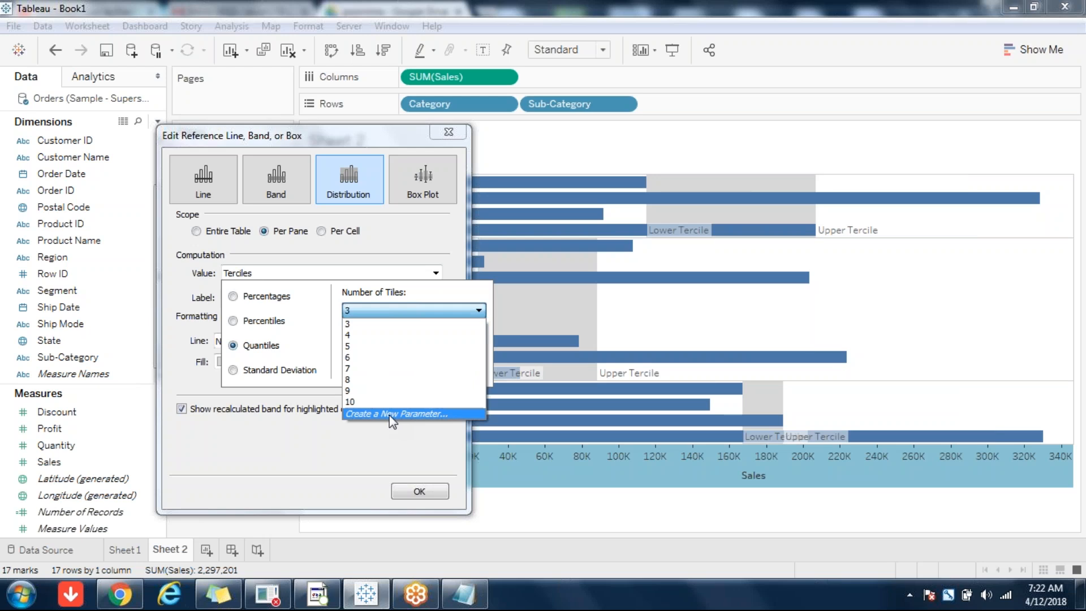
click(256, 444)
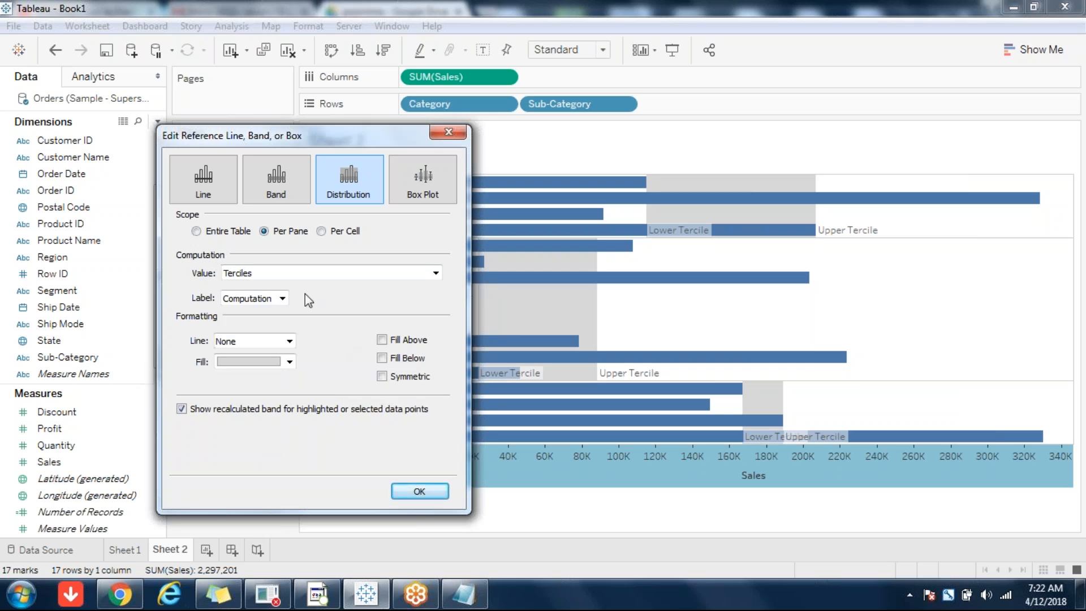
- Switch the distribution's computation to Standard Deviation with factors -1,1 on a sample, and look through the label options
click(271, 274)
click(268, 370)
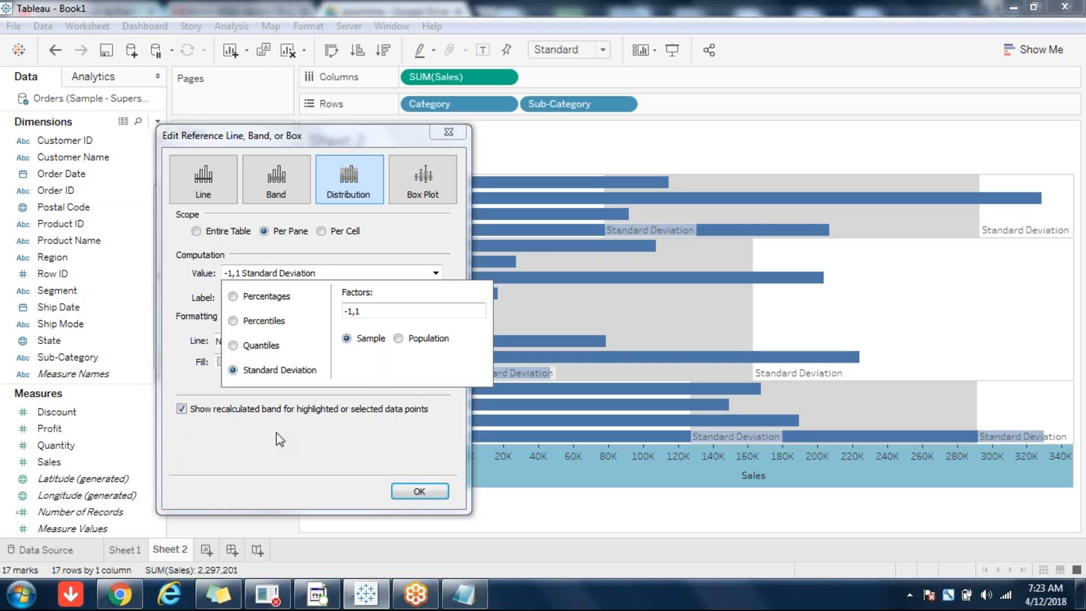
click(275, 432)
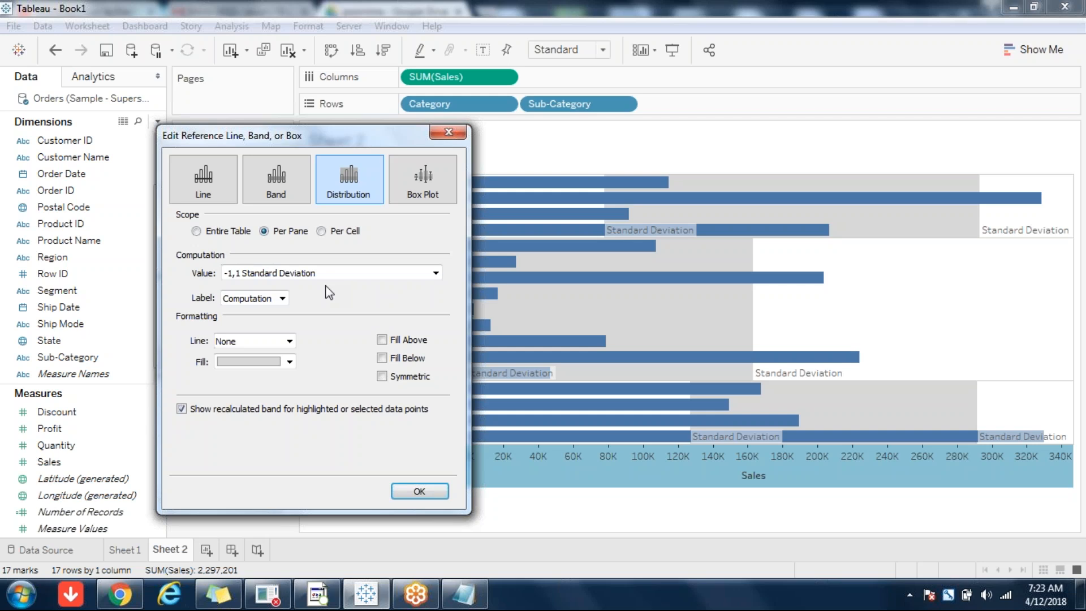
click(346, 274)
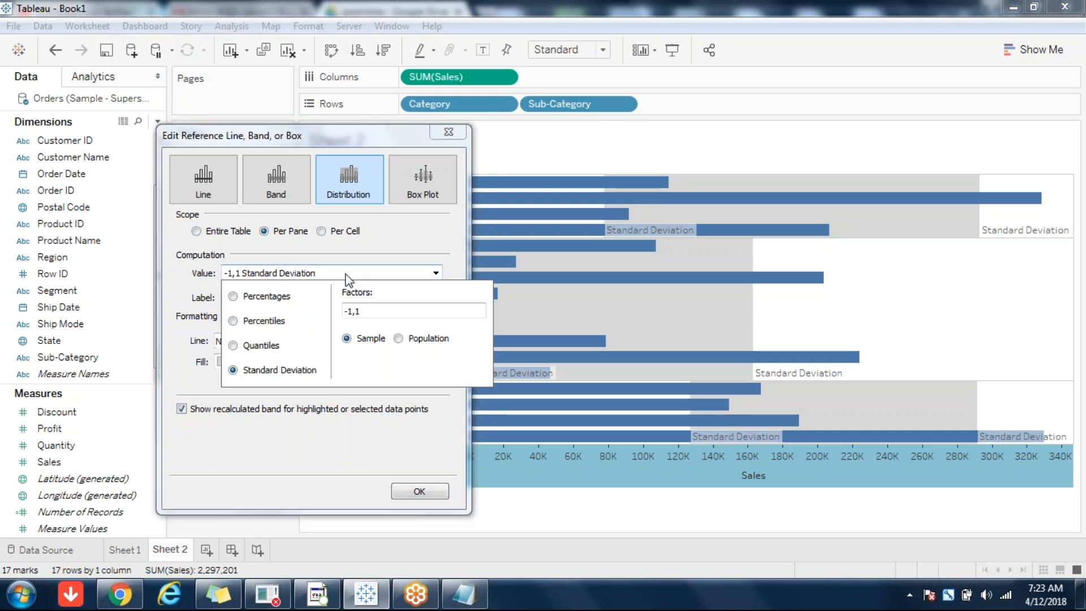
click(228, 423)
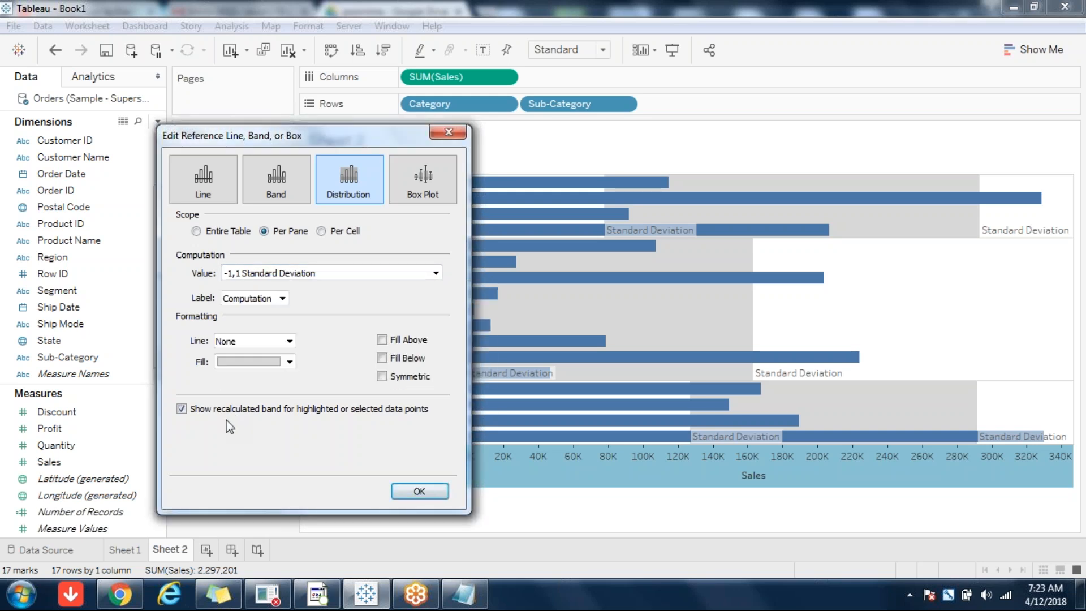
click(281, 299)
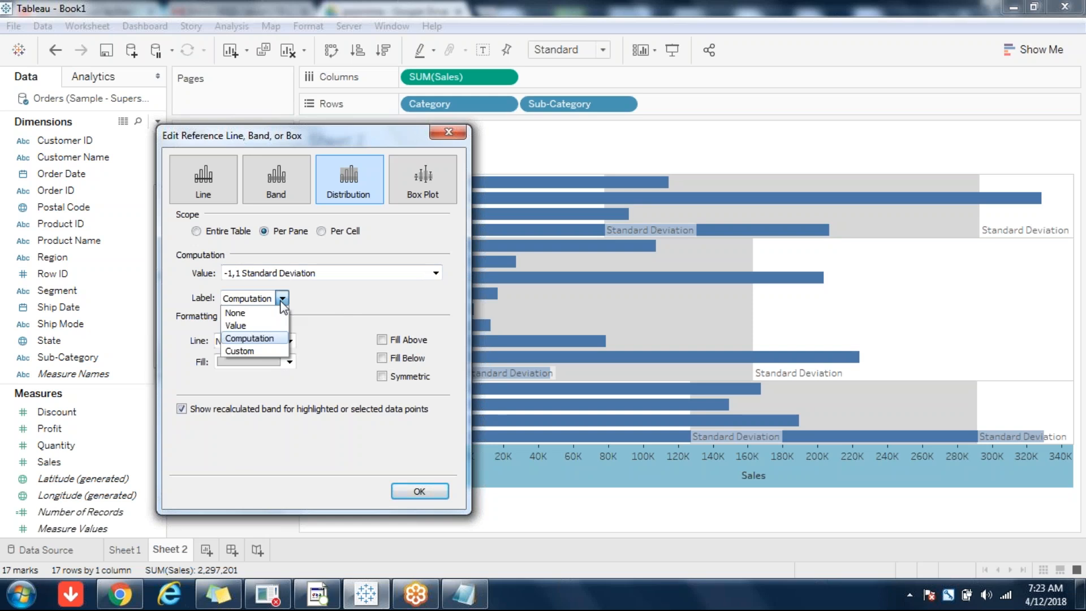
click(341, 316)
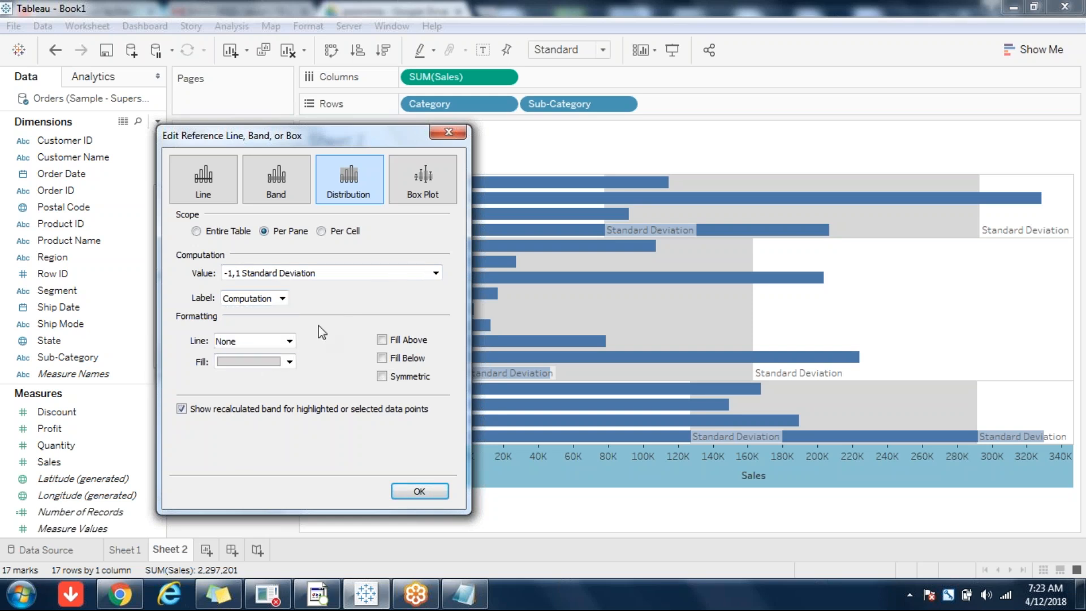
- Switch the reference to a box plot, trying whiskers at the maximum extent of the data before choosing data within 1.5 times the IQR
click(426, 182)
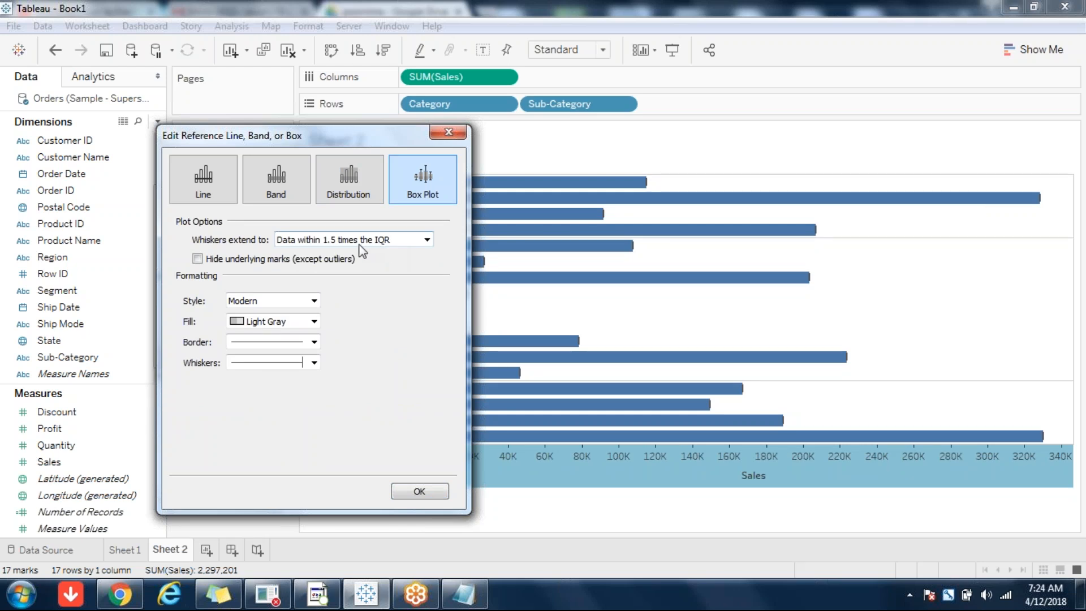
click(325, 243)
click(332, 266)
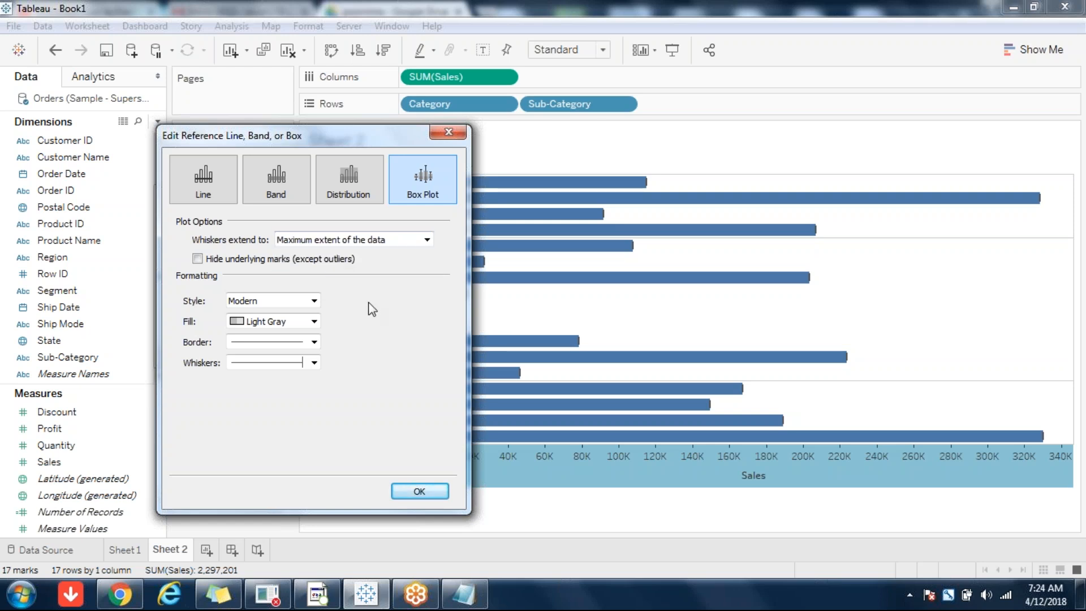
click(356, 243)
click(344, 253)
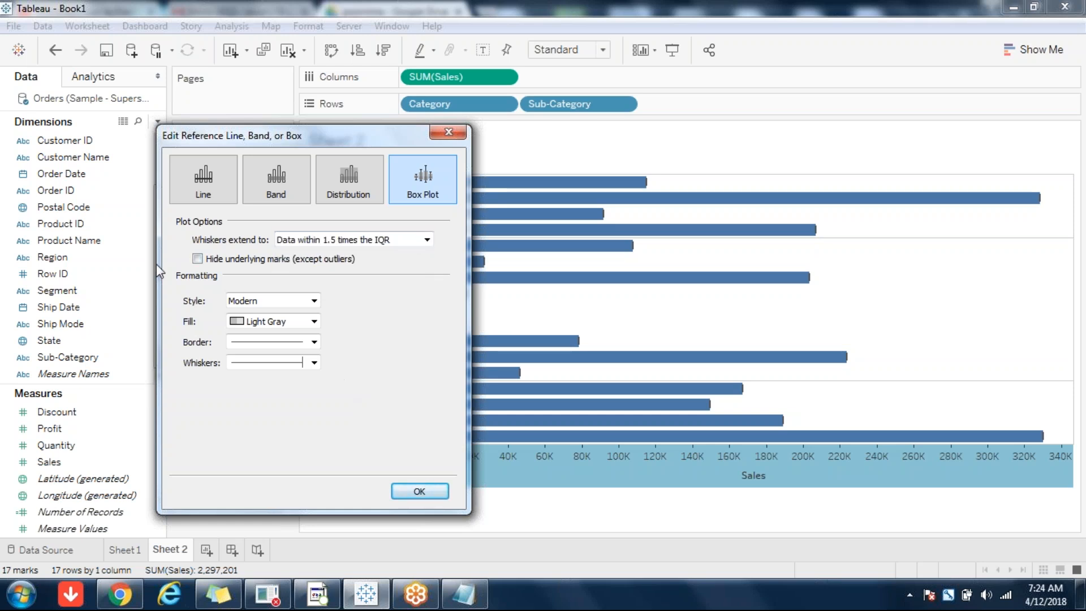
- Switch the reference back from a box plot to a per-pane Minimum line on SUM(Sales) and close its settings
click(210, 192)
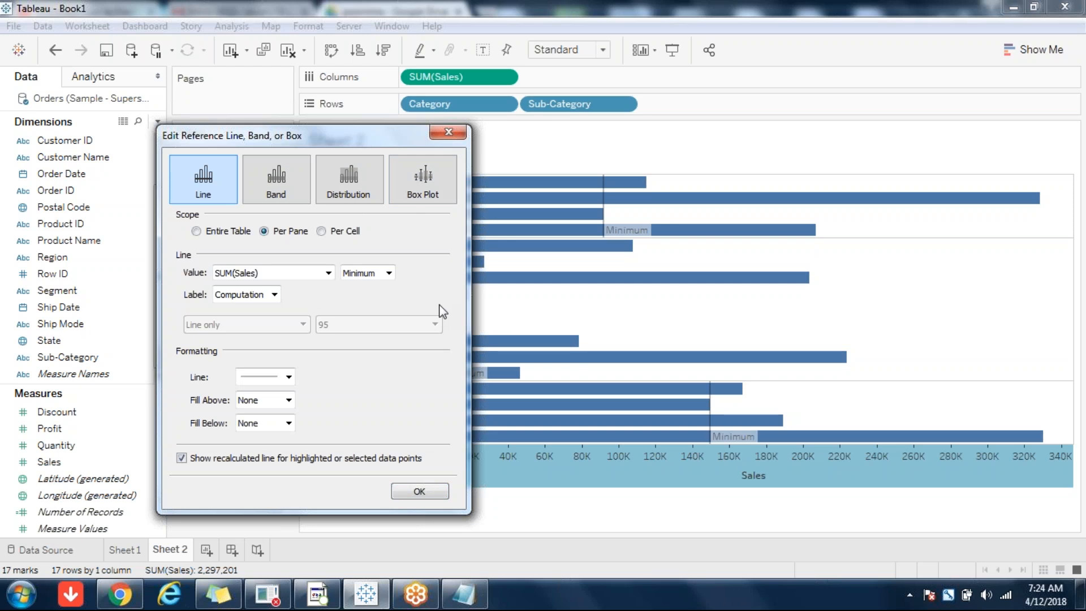
click(450, 133)
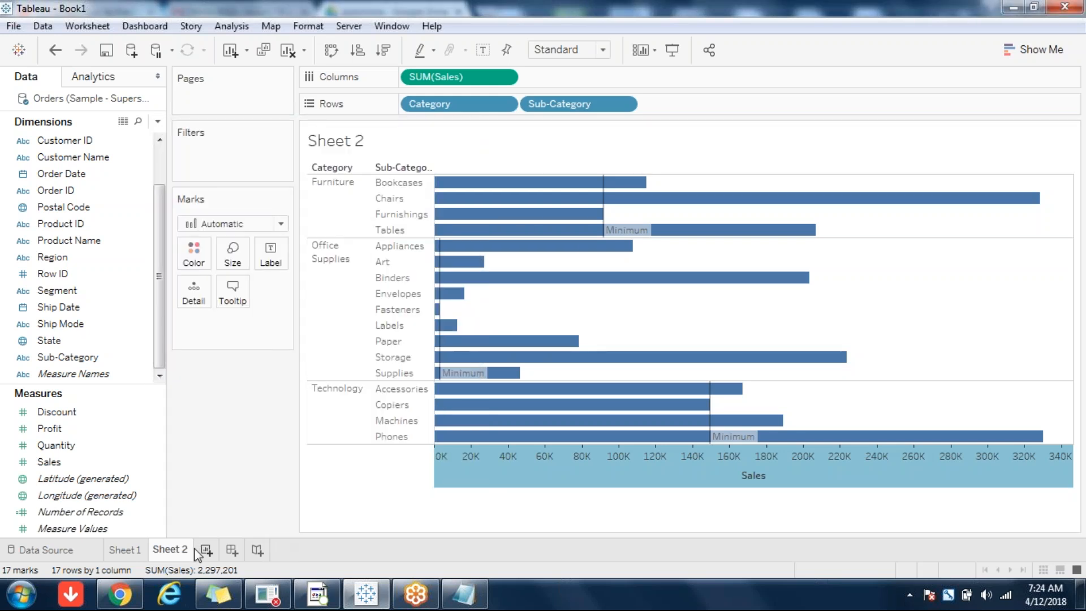
- Create a new worksheet with a line chart of Sales by continuous Month of Order Date
click(207, 549)
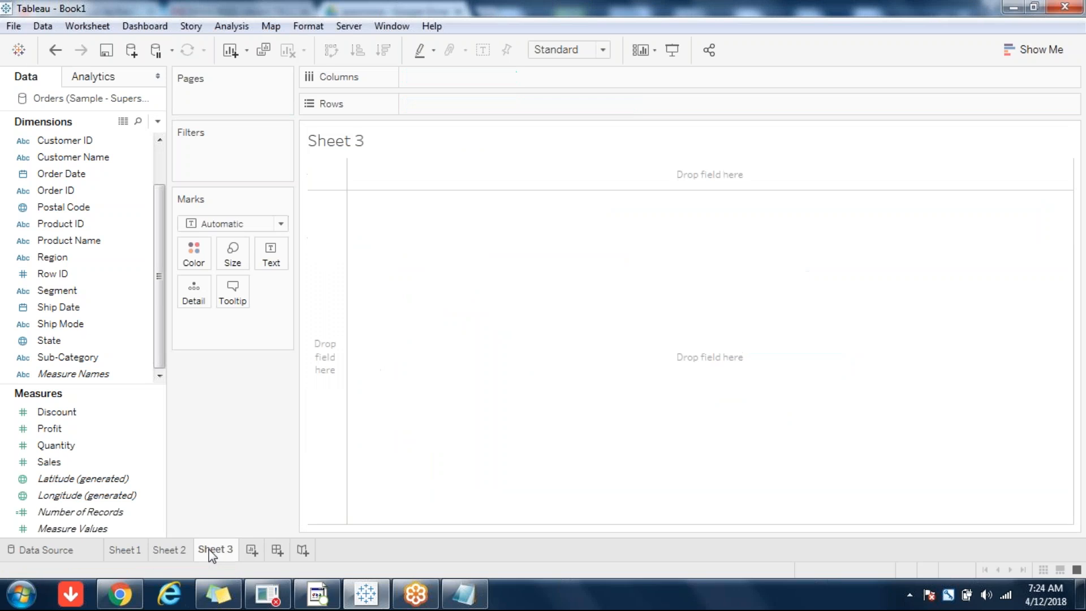
double_click(51, 462)
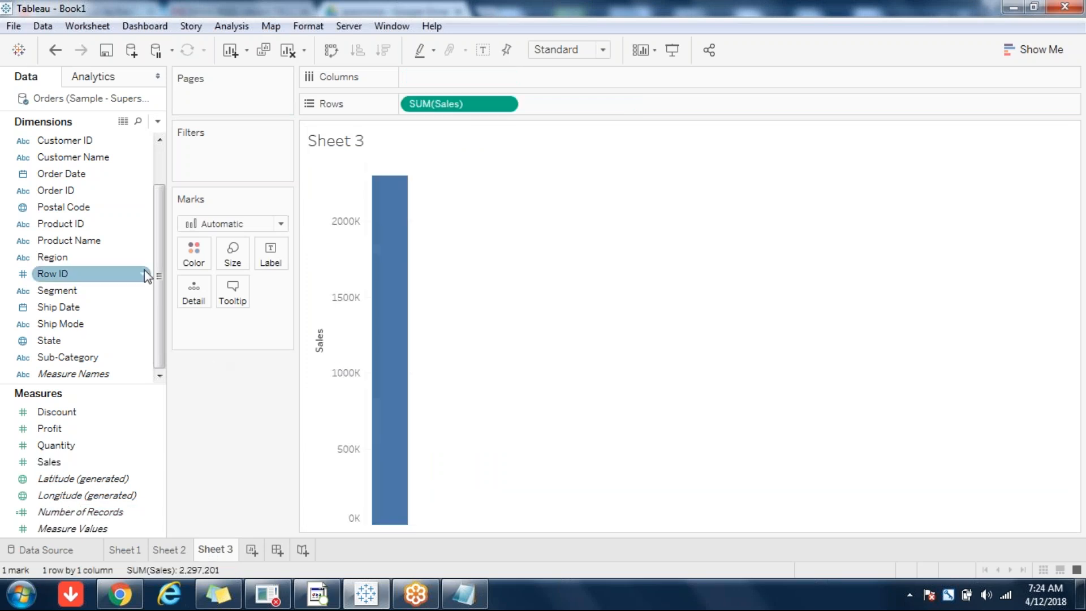
double_click(91, 174)
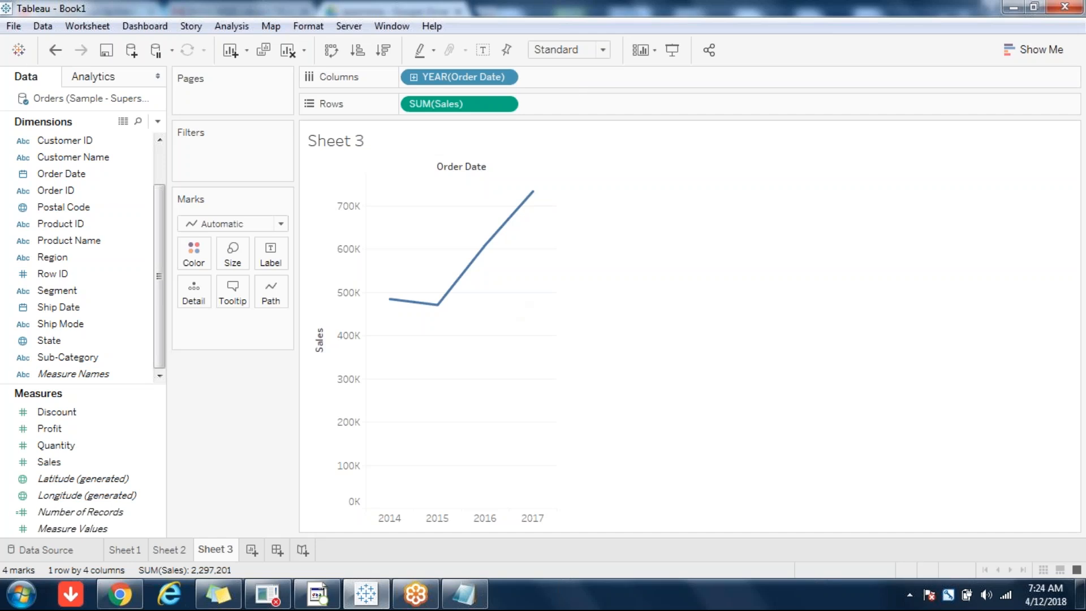
click(503, 76)
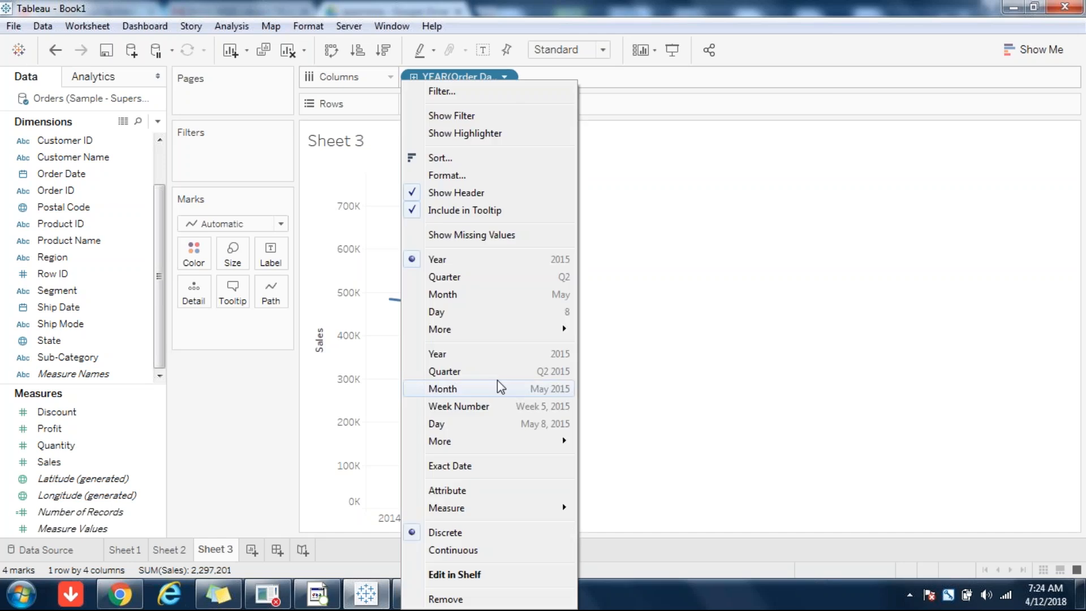
click(452, 388)
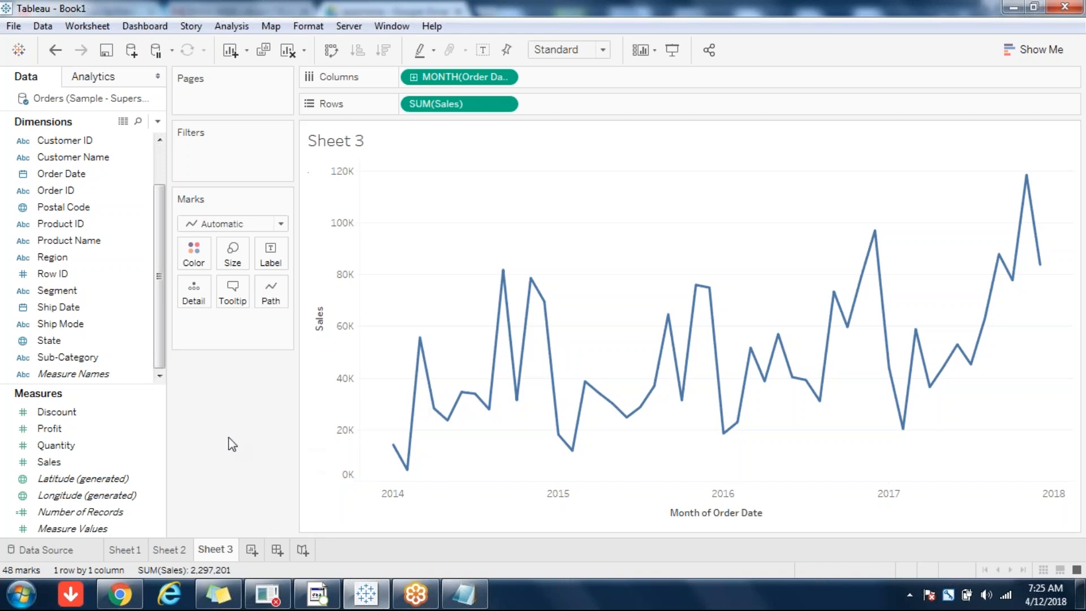
- Compare the Sales bar chart on Sheet 2 with the monthly line chart on Sheet 3
click(59, 464)
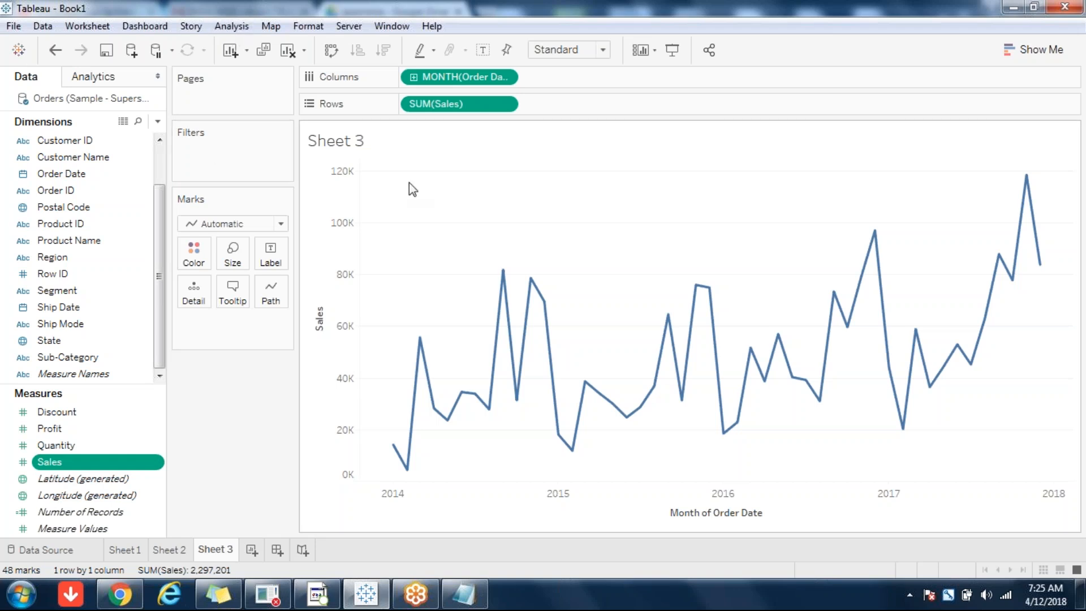
click(171, 551)
mouse_move(560, 484)
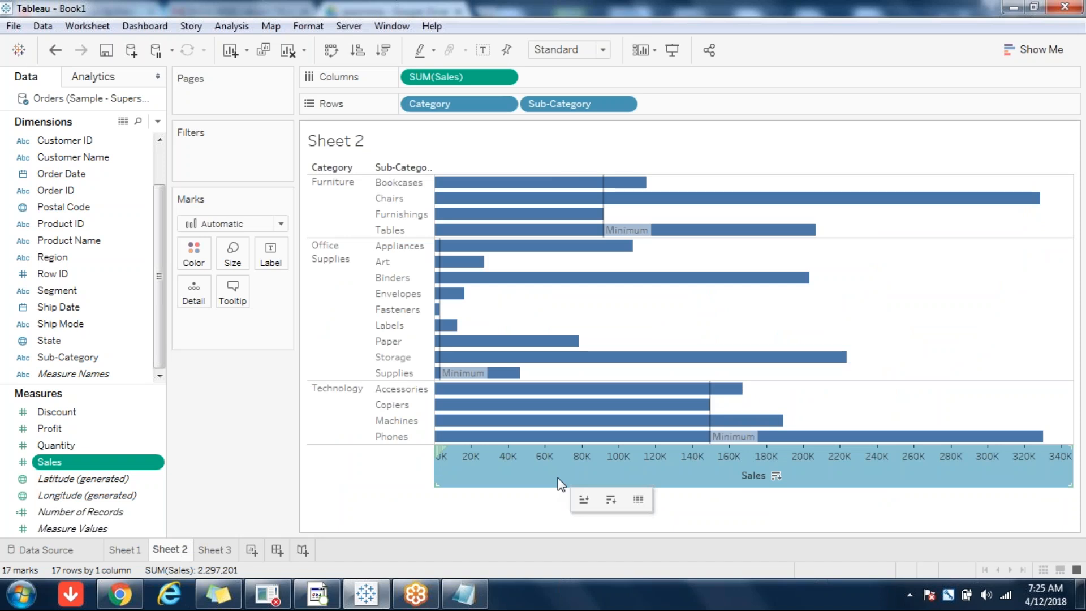
click(214, 550)
mouse_move(384, 484)
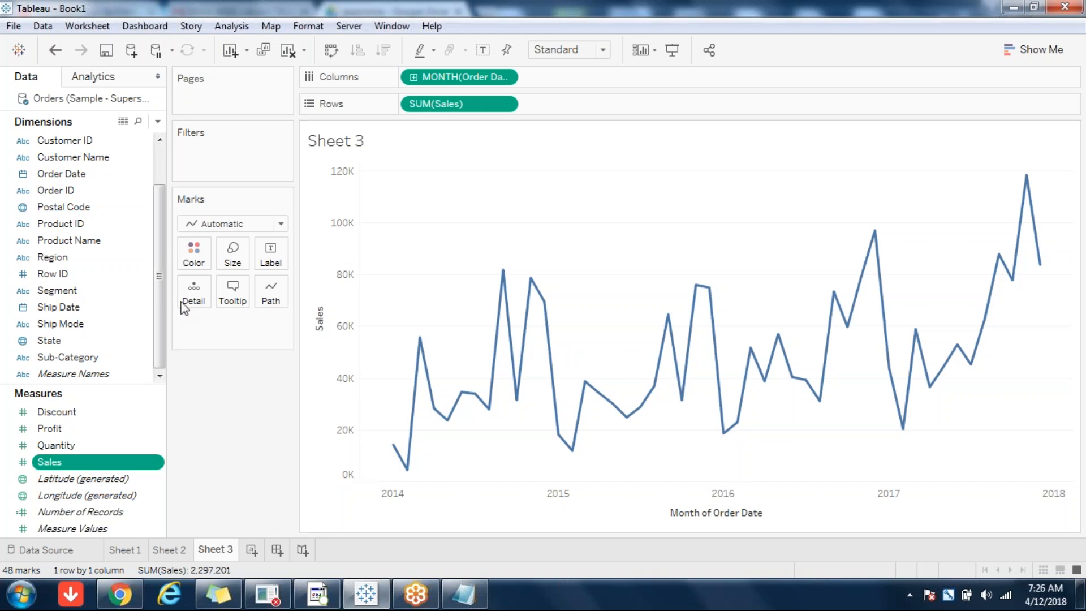
- Add reference lines to the monthly chart: average on Sales and per-pane Minimum on Month of Order Date
click(80, 79)
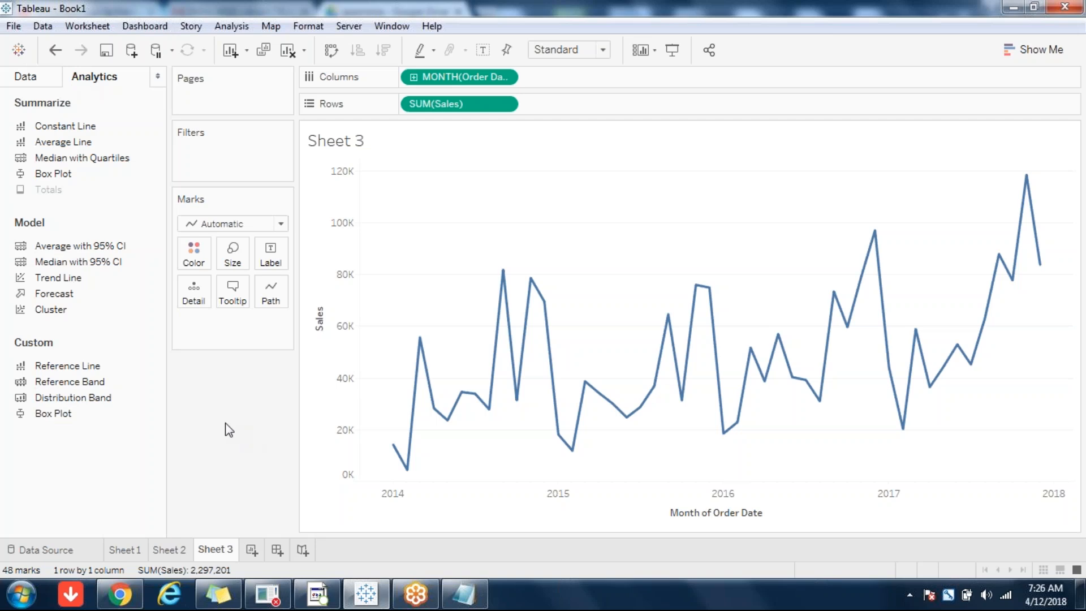
double_click(71, 366)
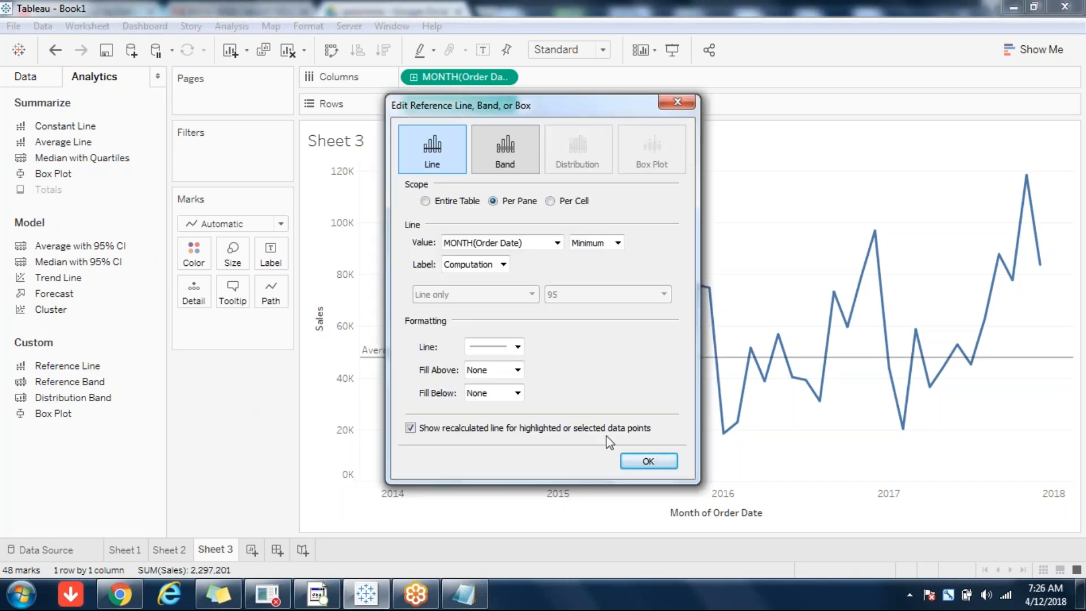
click(636, 464)
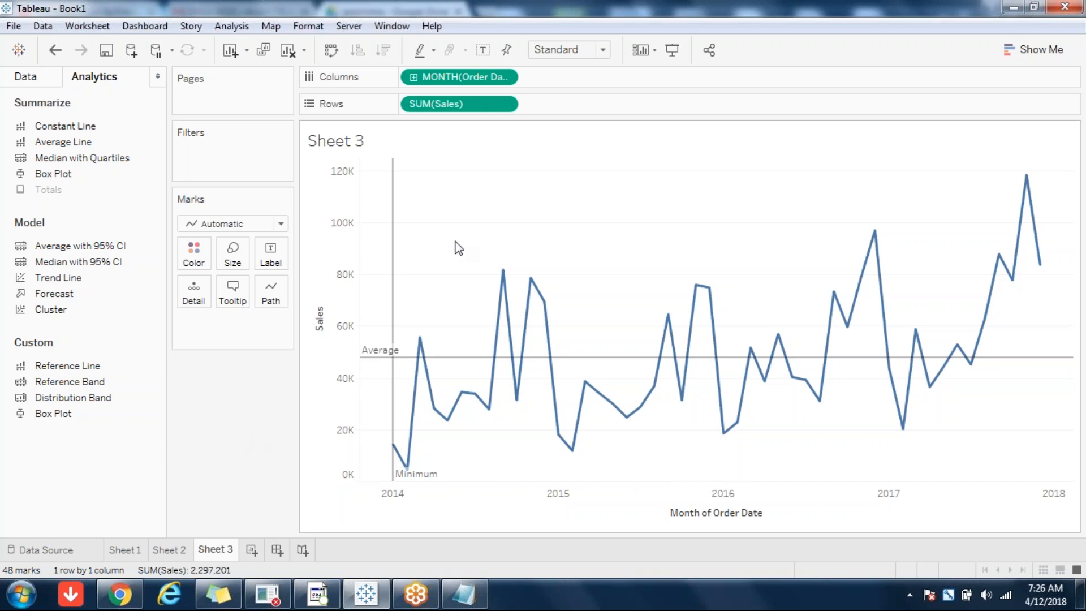
- Inspect both reference lines and remove the Minimum line from the Order Date axis
mouse_move(470, 358)
mouse_move(391, 229)
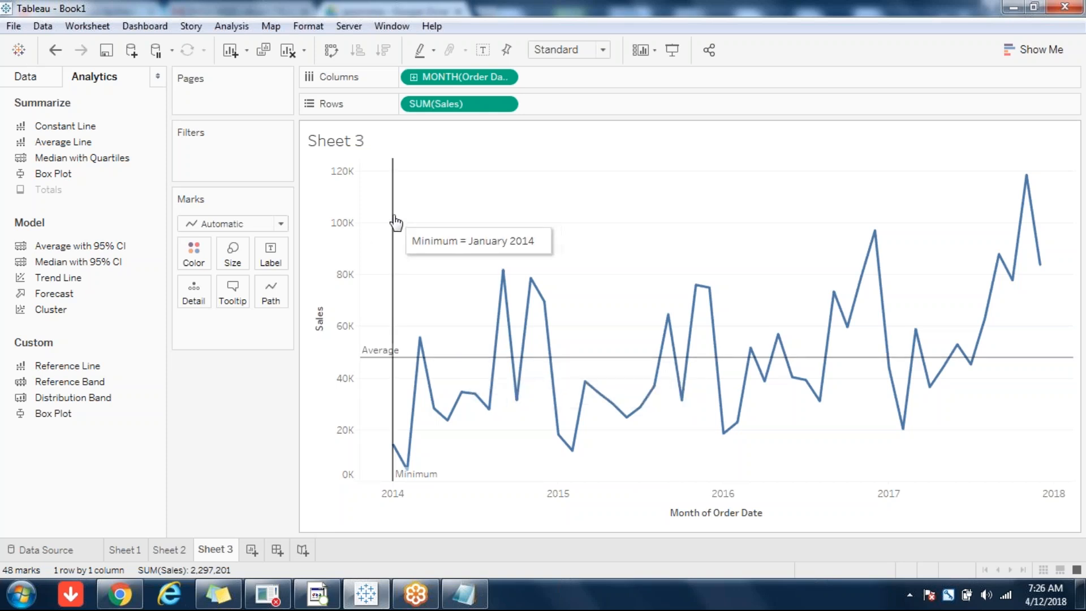
click(394, 218)
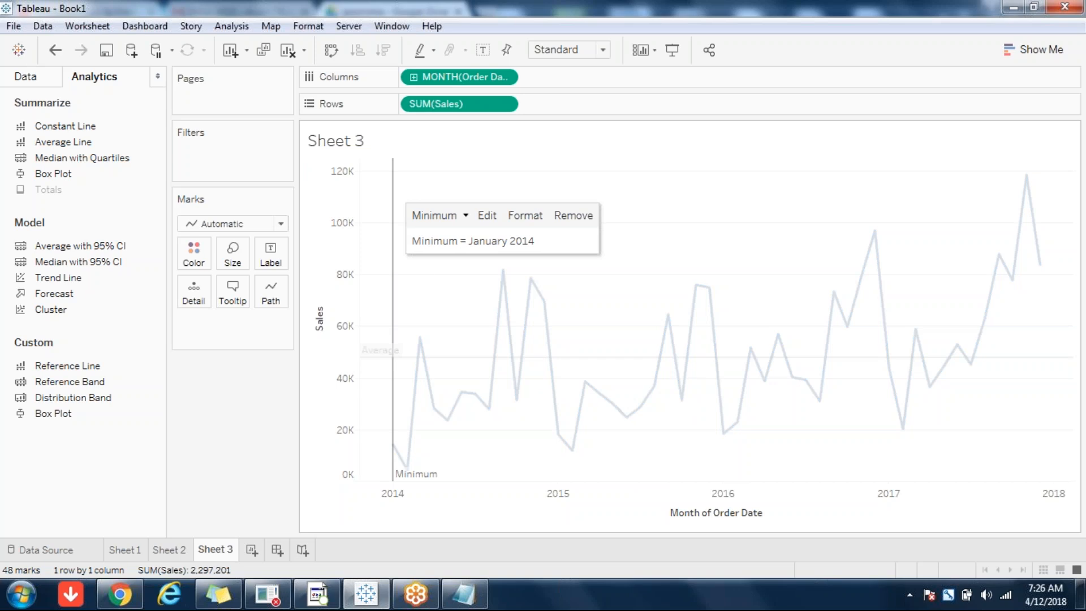
click(437, 264)
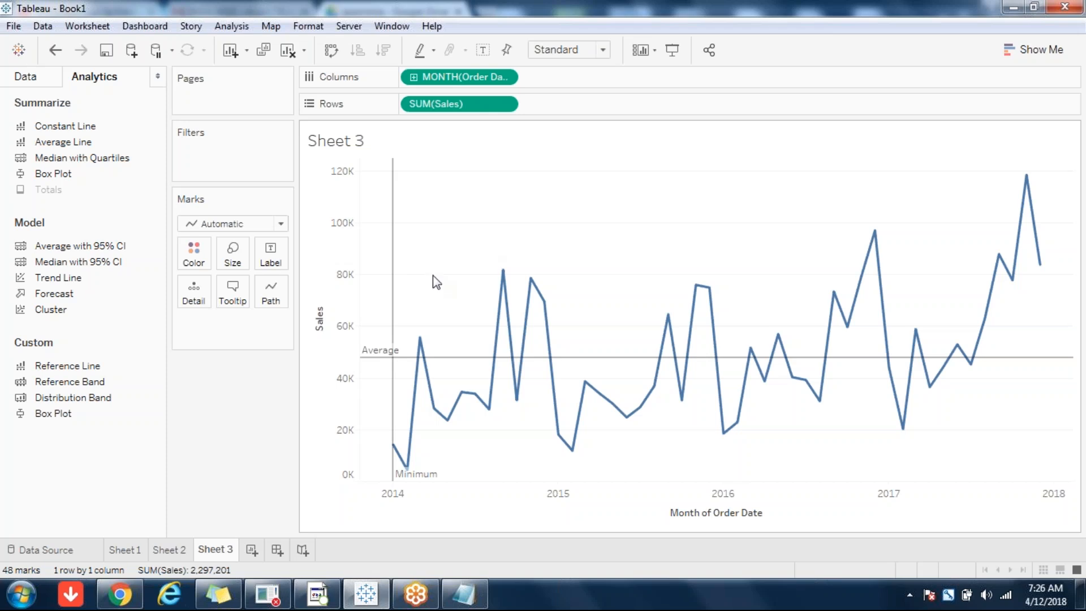
click(393, 269)
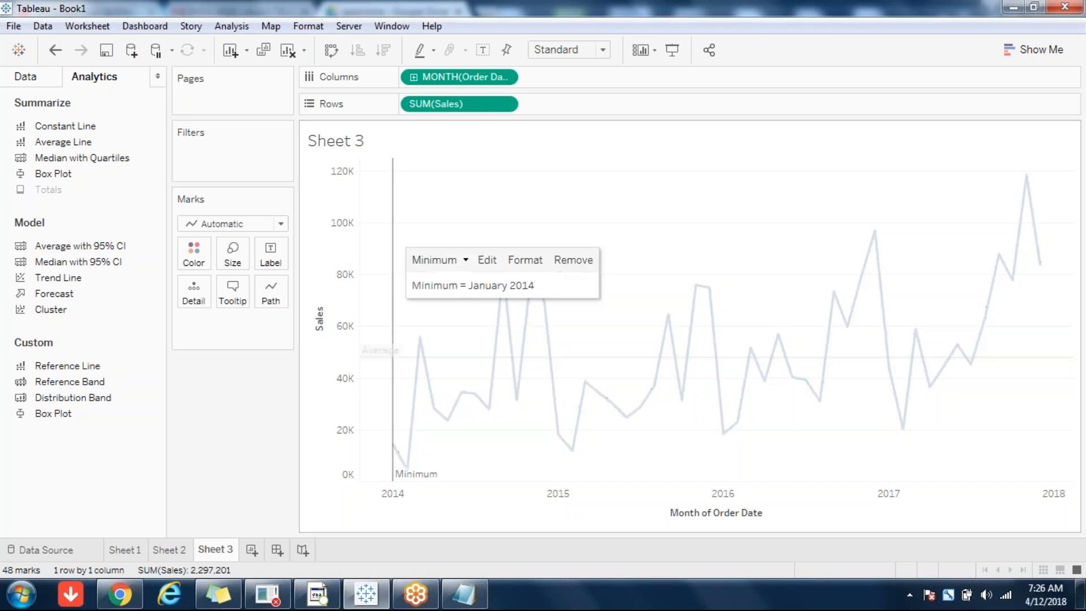
click(569, 274)
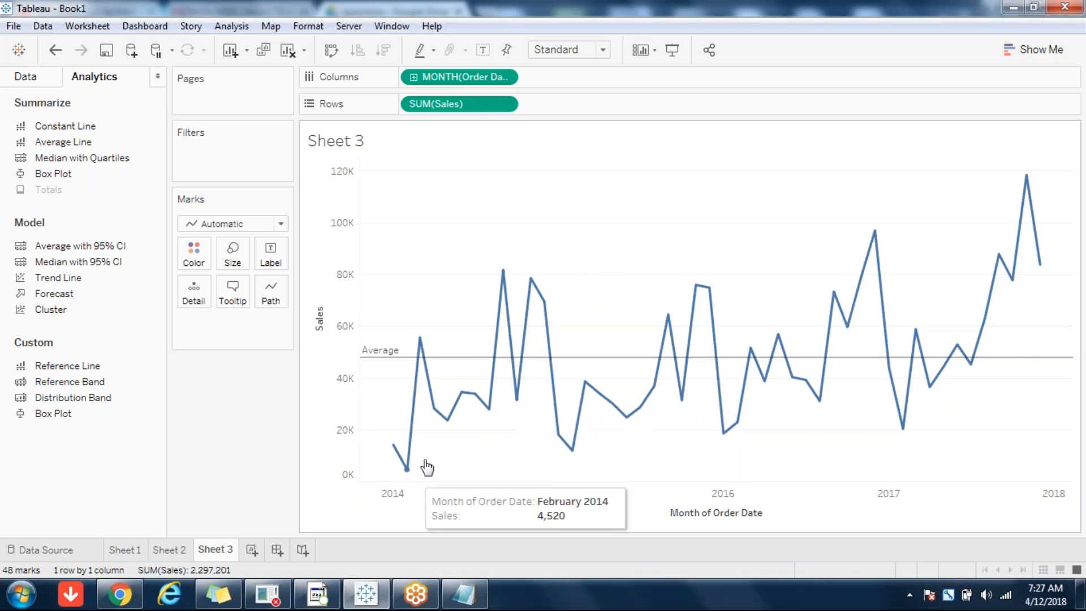
- Show mark labels on the monthly Sales line and look at the Sales axis's reference line options
mouse_move(624, 356)
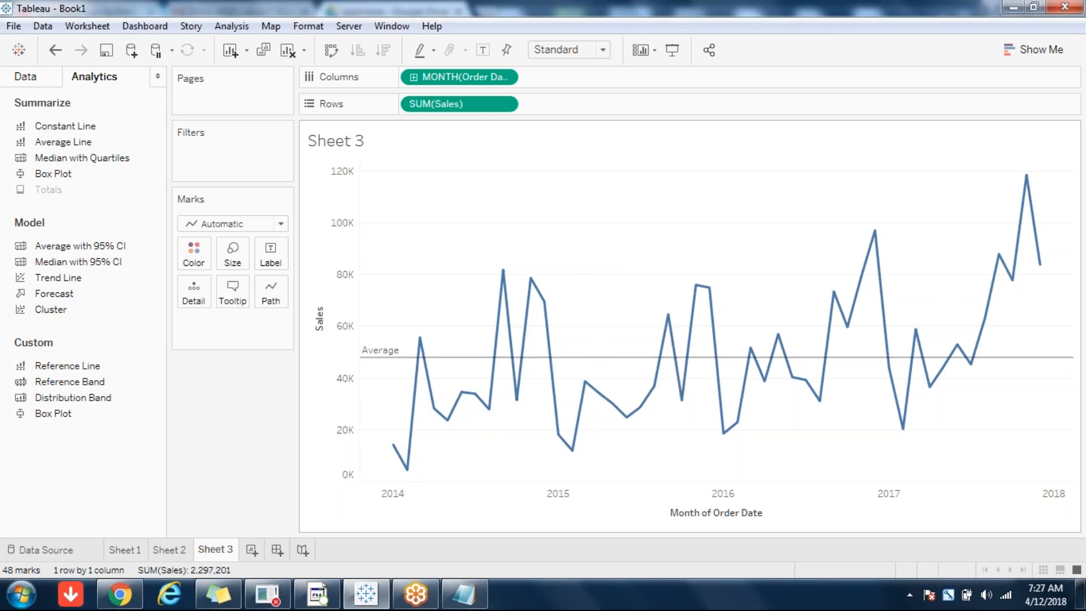
click(482, 50)
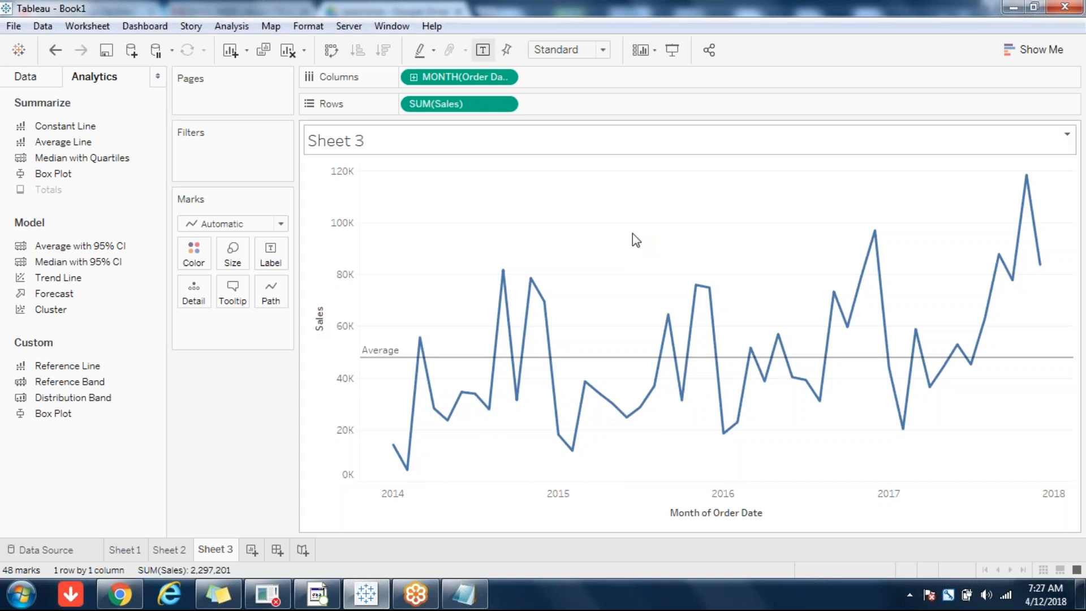
mouse_move(371, 358)
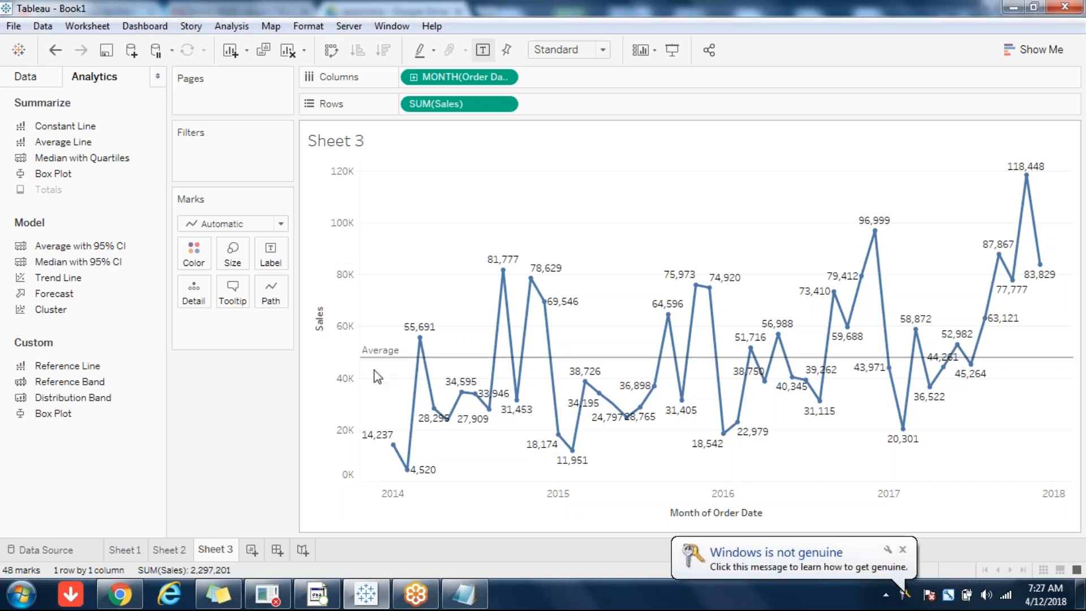
right_click(318, 361)
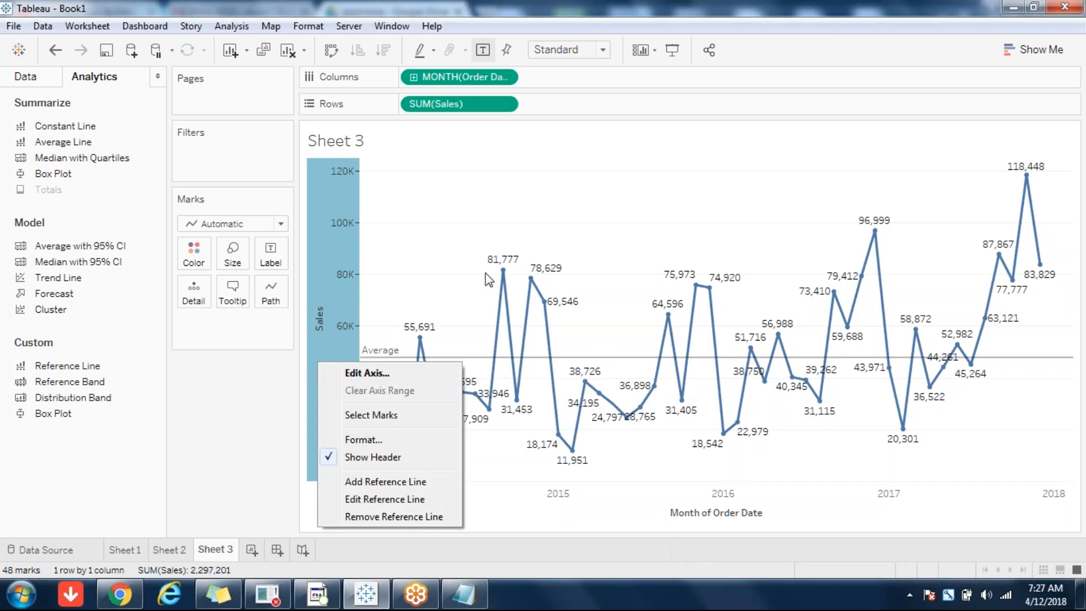
click(449, 280)
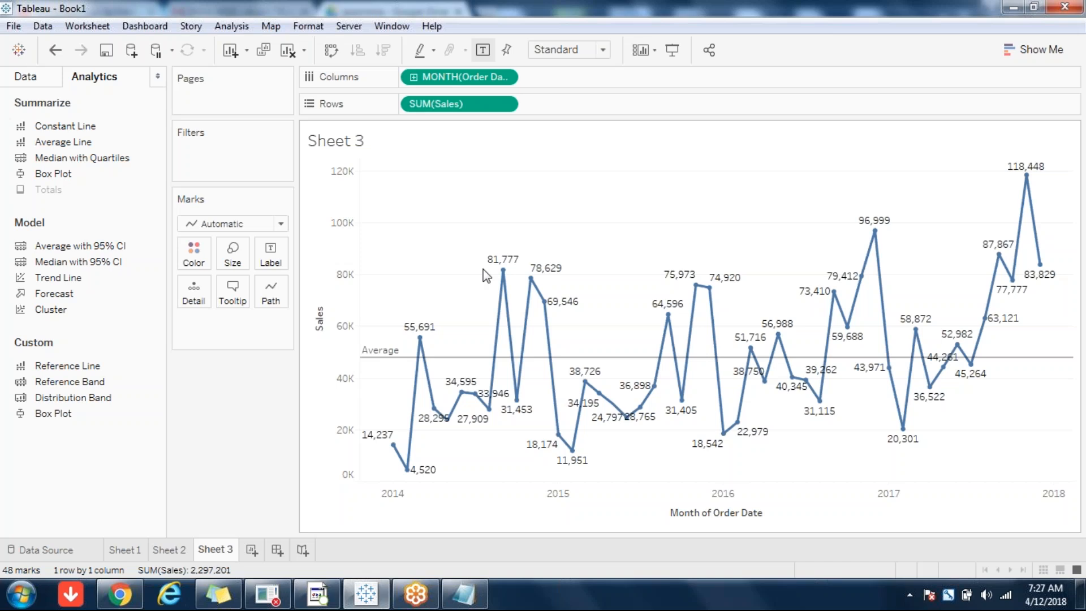
- Select two groups of marks between mid-2014 and early 2016 in turn, inspecting the recalculated average line, and clear the selection
drag(602, 443, 463, 251)
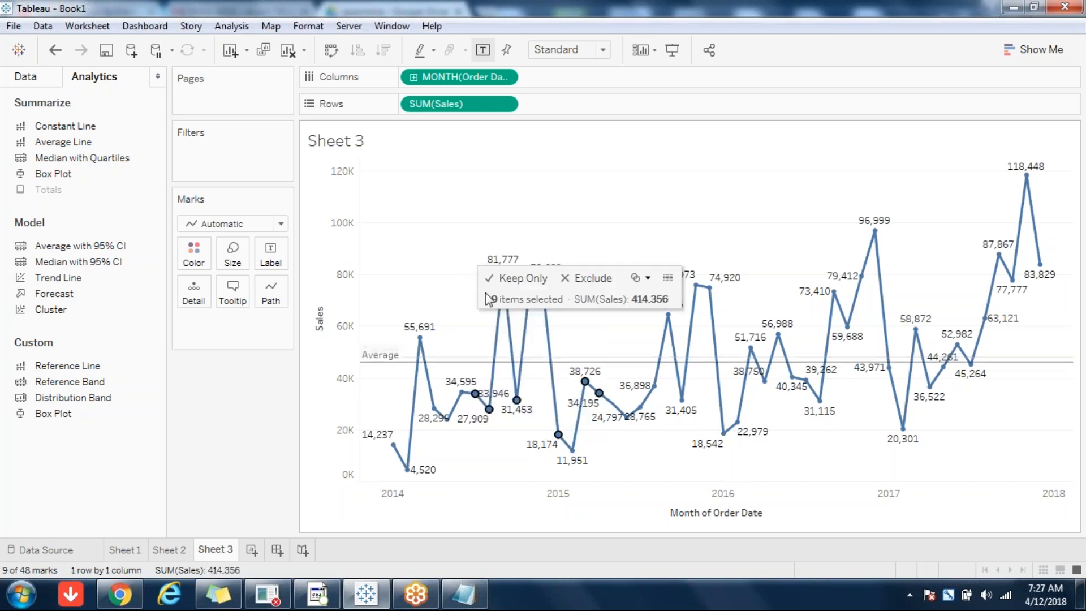
mouse_move(452, 365)
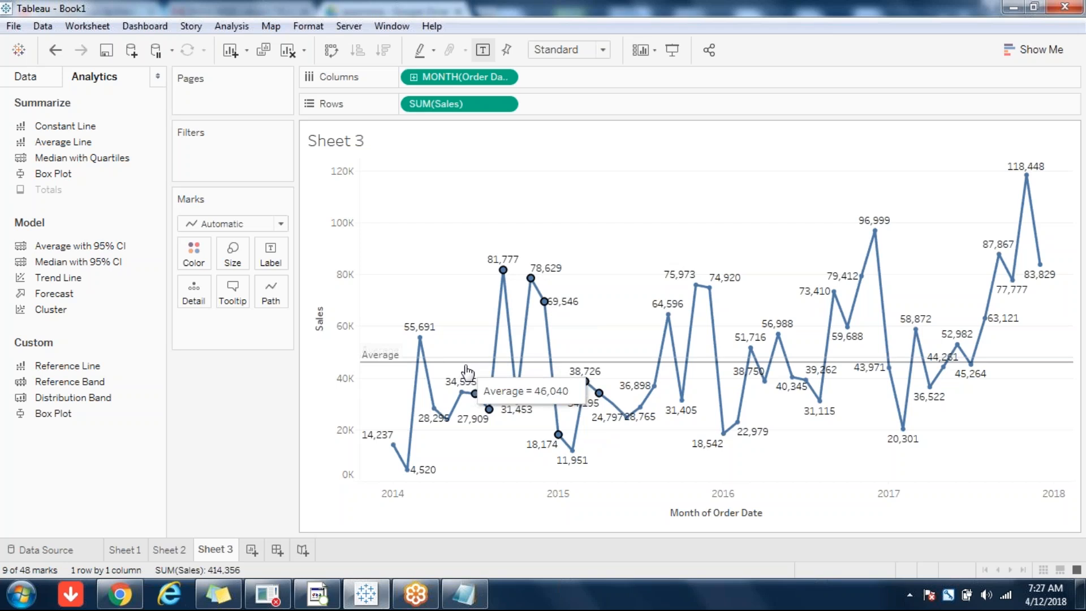
click(473, 371)
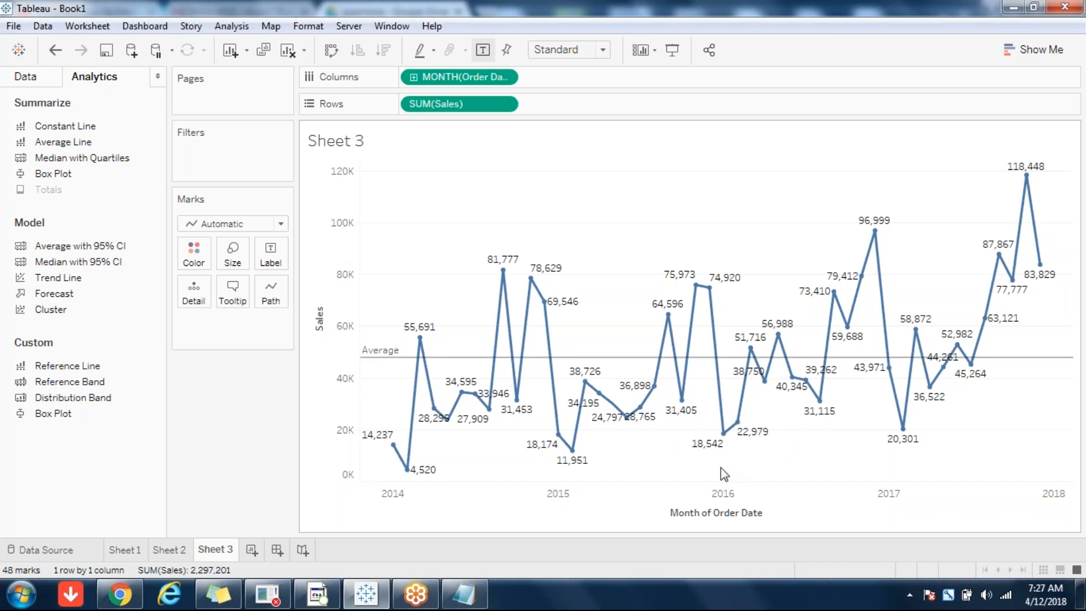
drag(730, 466, 458, 209)
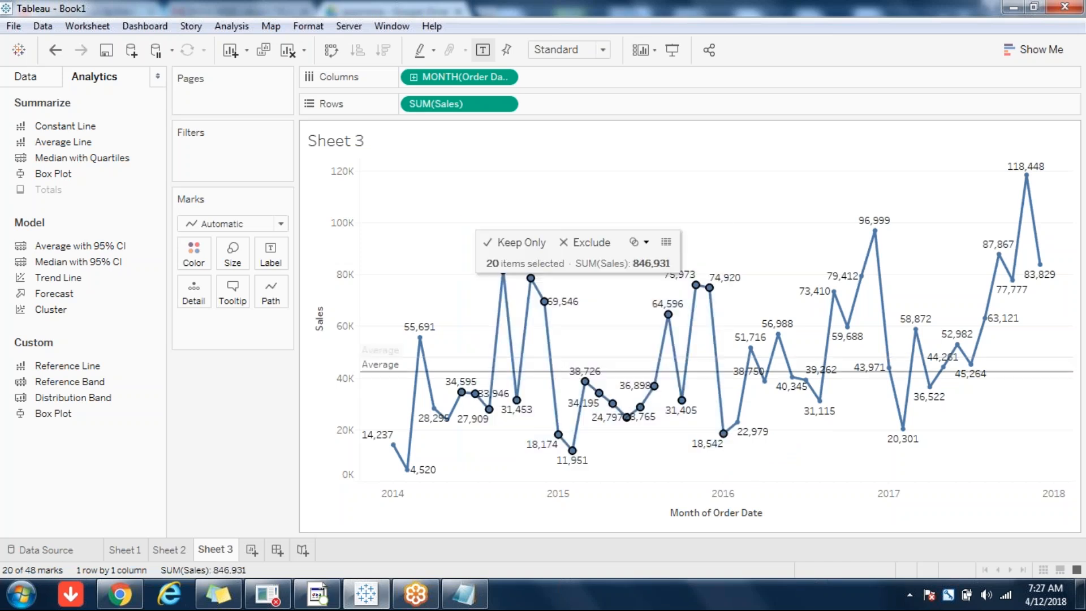
mouse_move(476, 365)
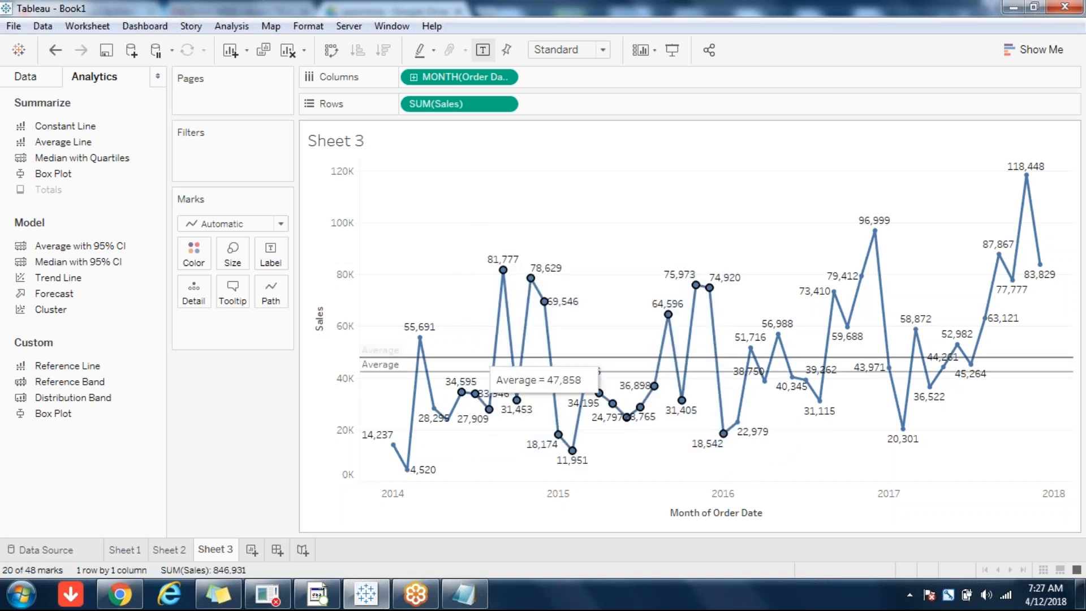
click(465, 348)
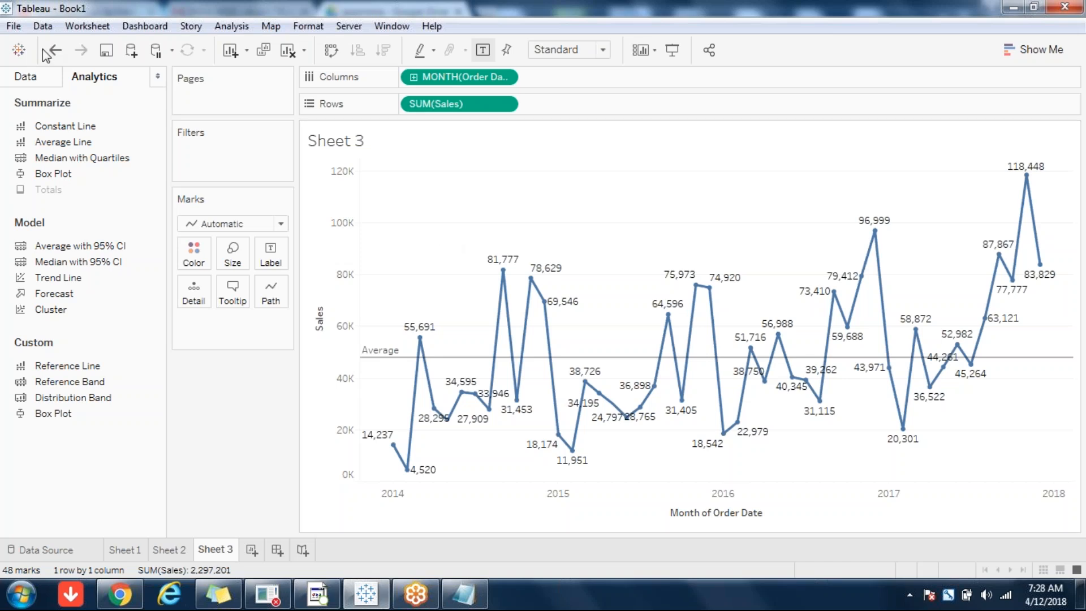
- Show a trend line on the monthly Sales chart and inspect its equation, R-squared and P-value
click(26, 78)
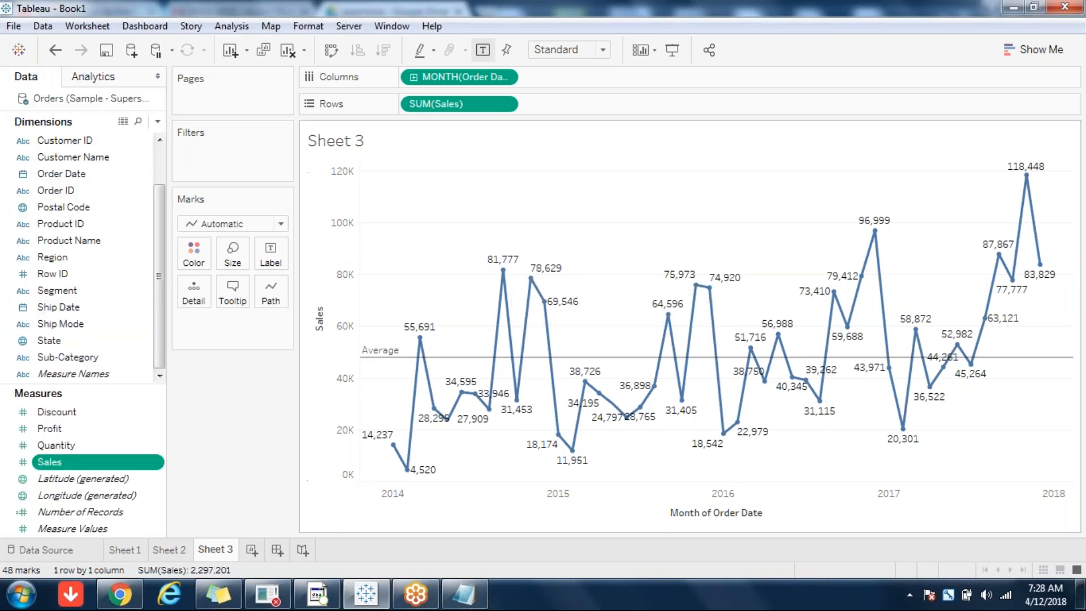
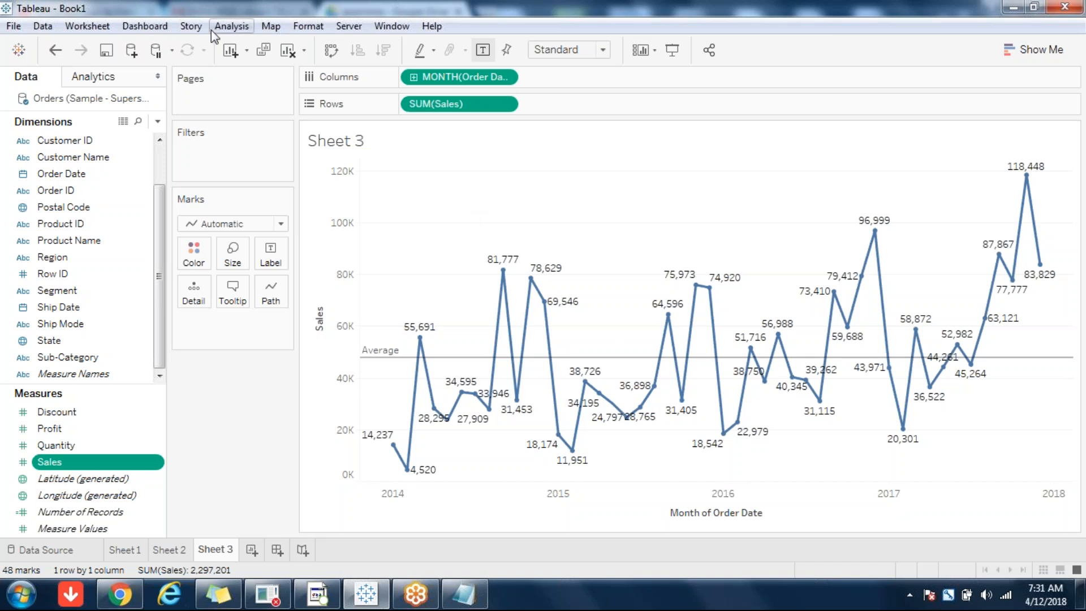
click(226, 27)
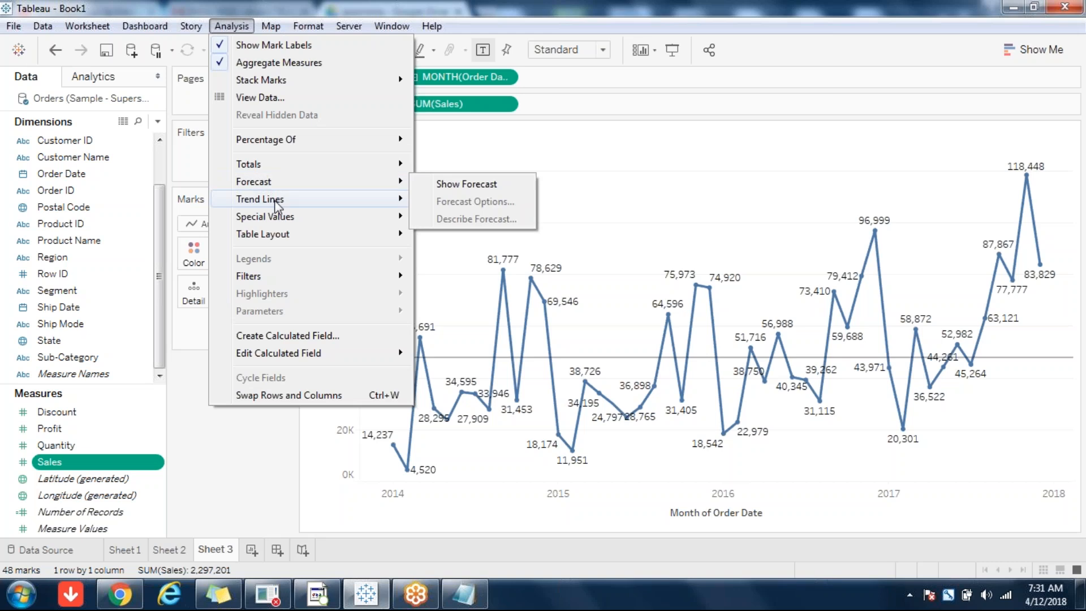
mouse_move(275, 205)
click(450, 202)
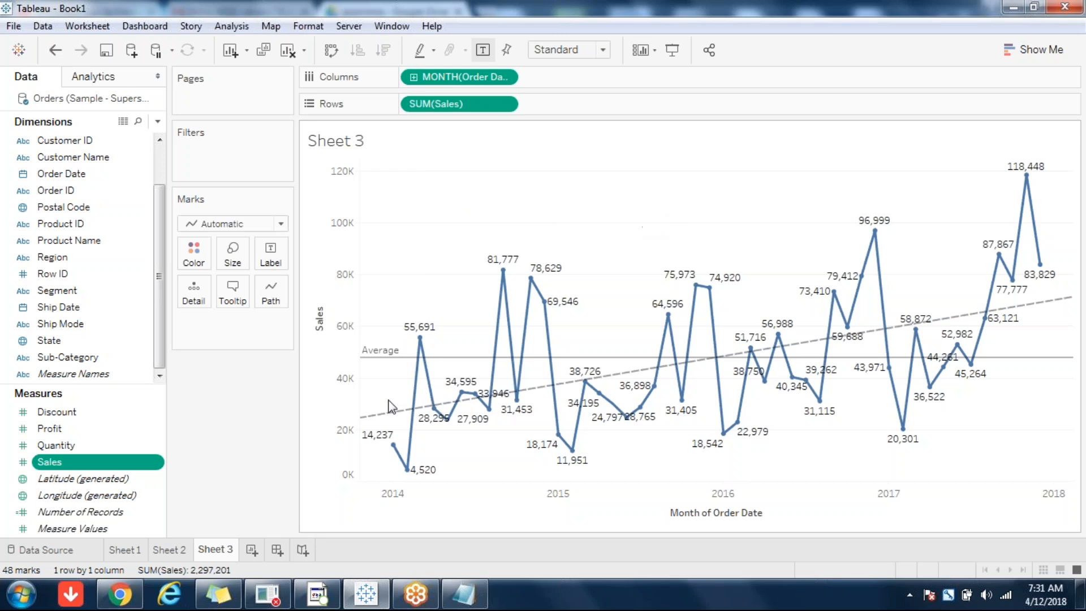
mouse_move(407, 469)
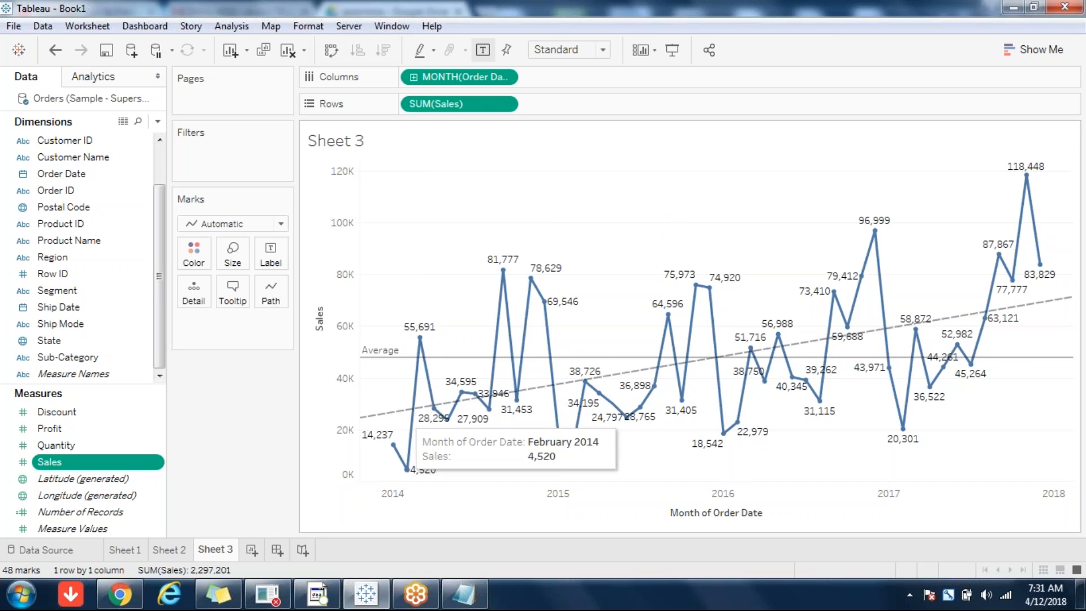
mouse_move(388, 423)
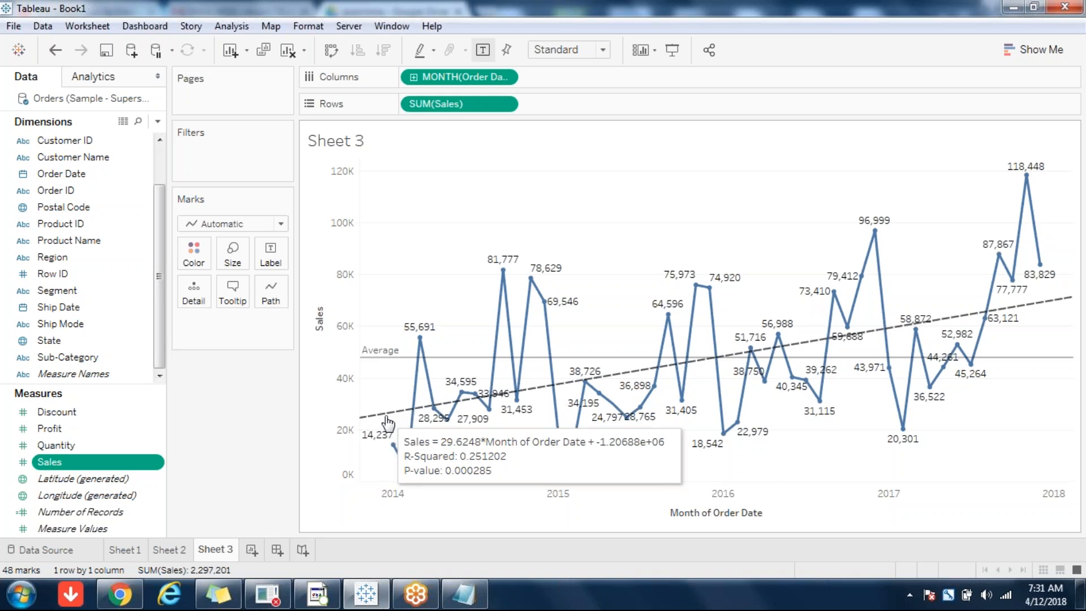
- View the statistical description of the monthly Sales trend line and close it
right_click(388, 423)
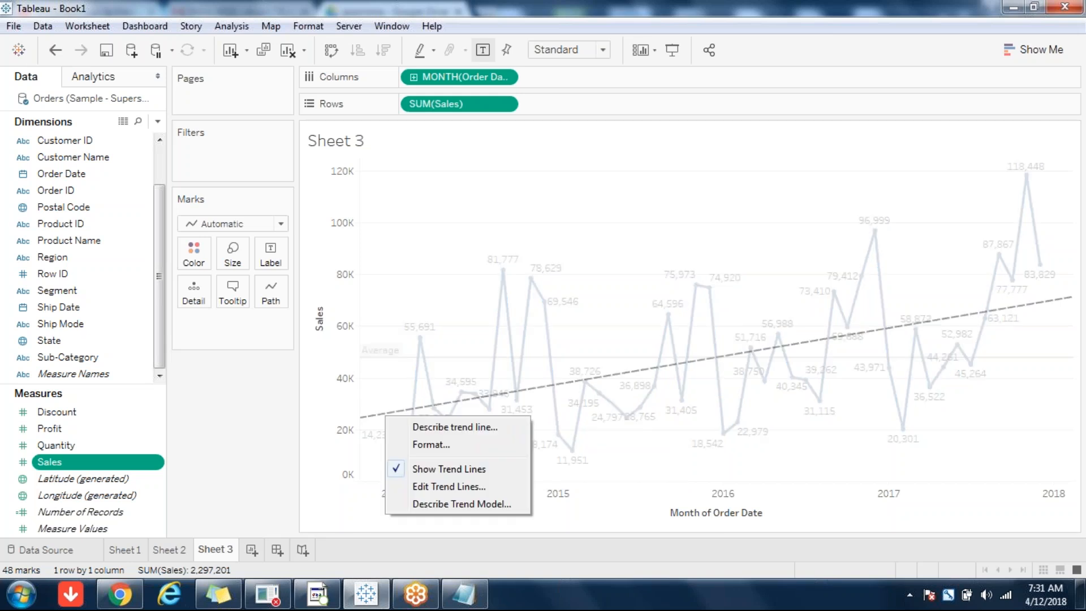
click(439, 428)
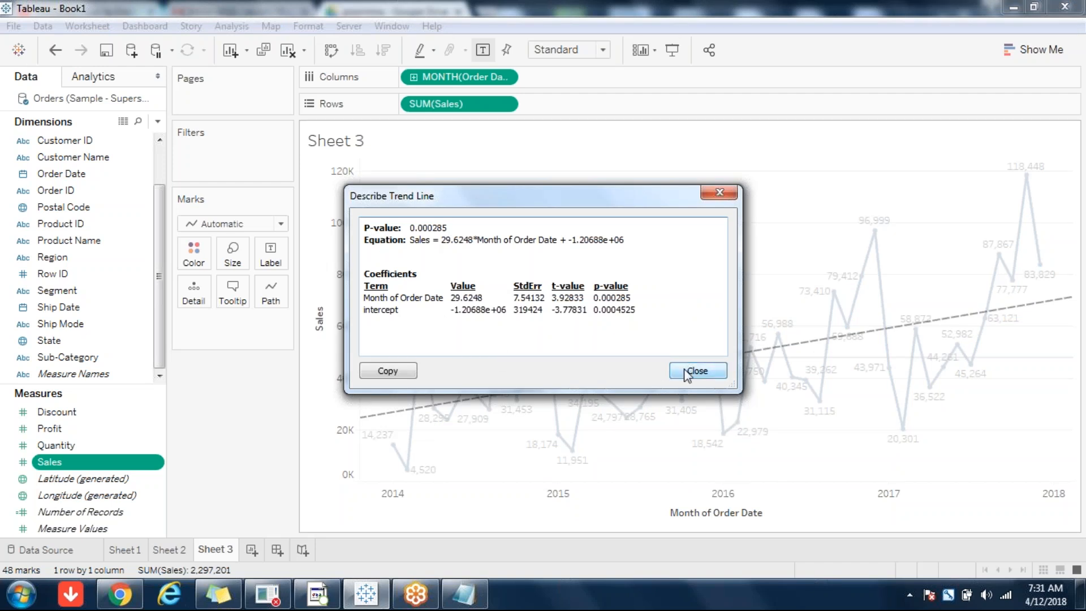
click(704, 372)
- Try the logarithmic, exponential and degree 4 polynomial models in the Sales trend line options, moving the dialog clear of the chart
mouse_move(376, 414)
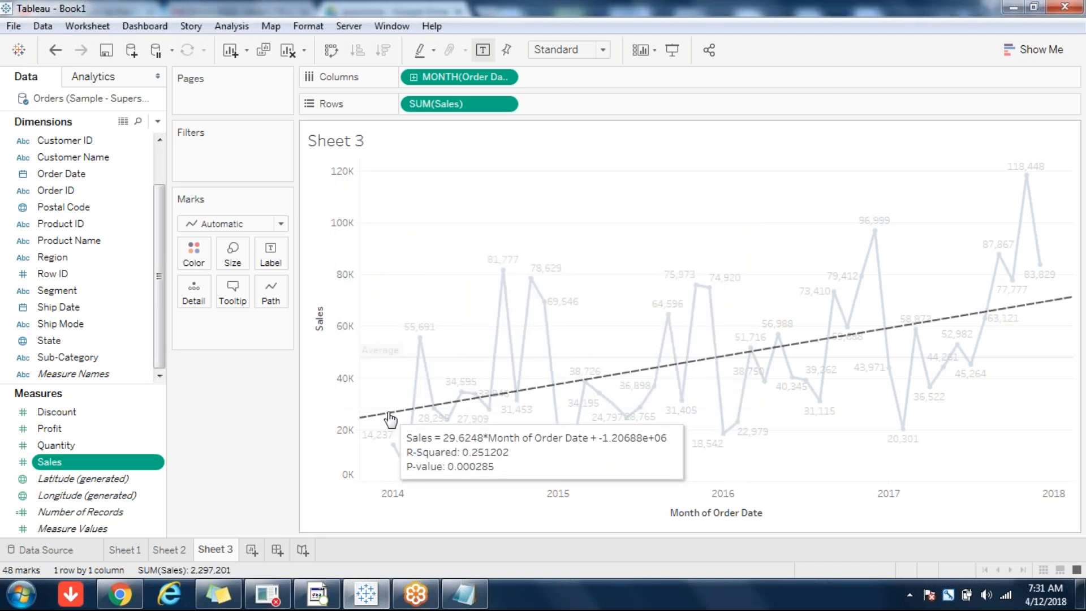
right_click(390, 415)
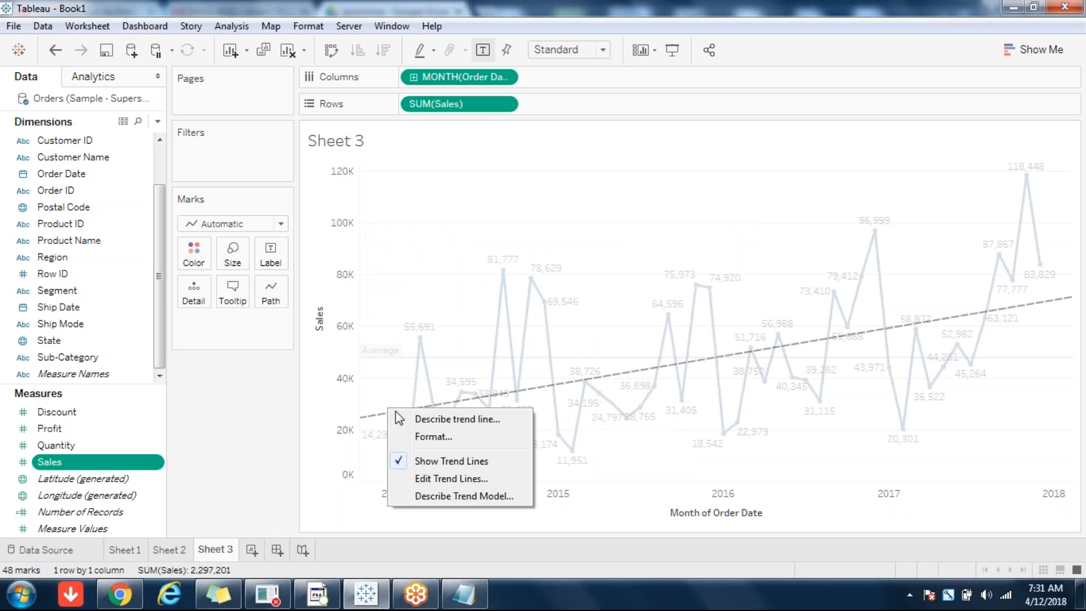
click(450, 479)
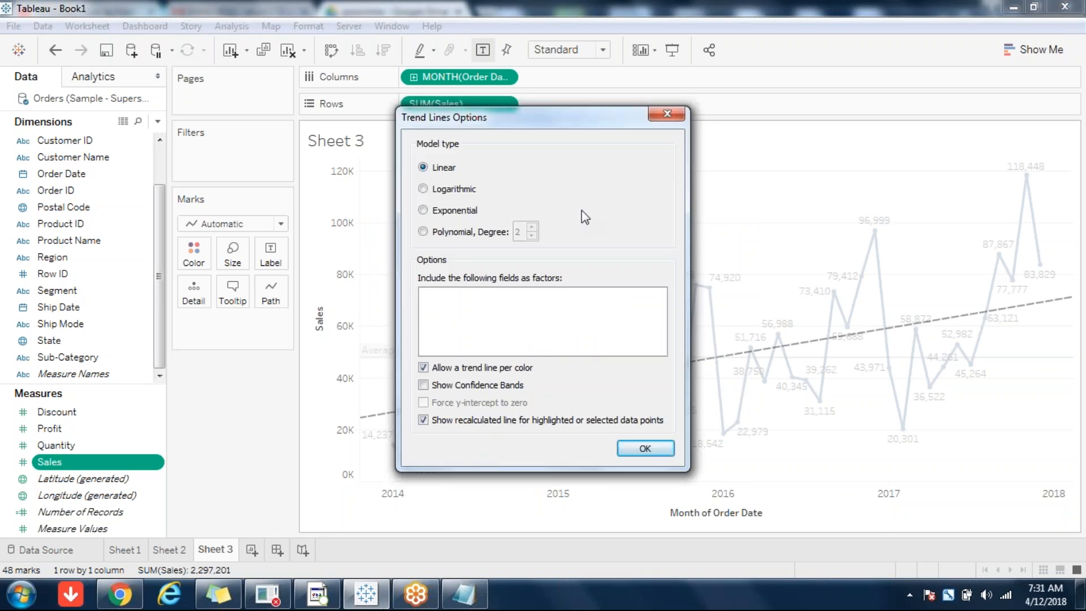
click(467, 191)
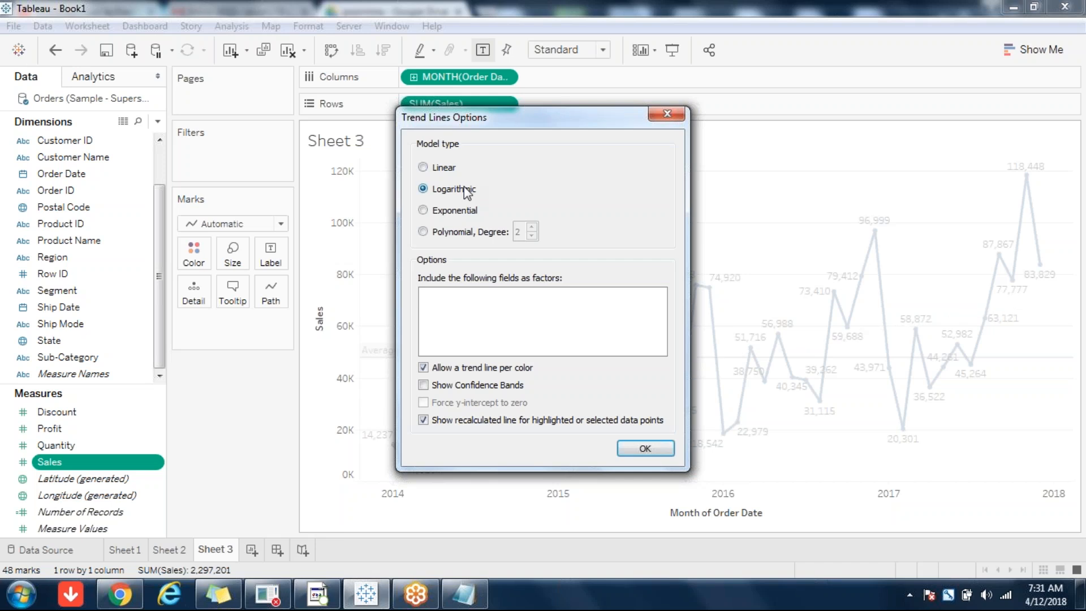
click(454, 212)
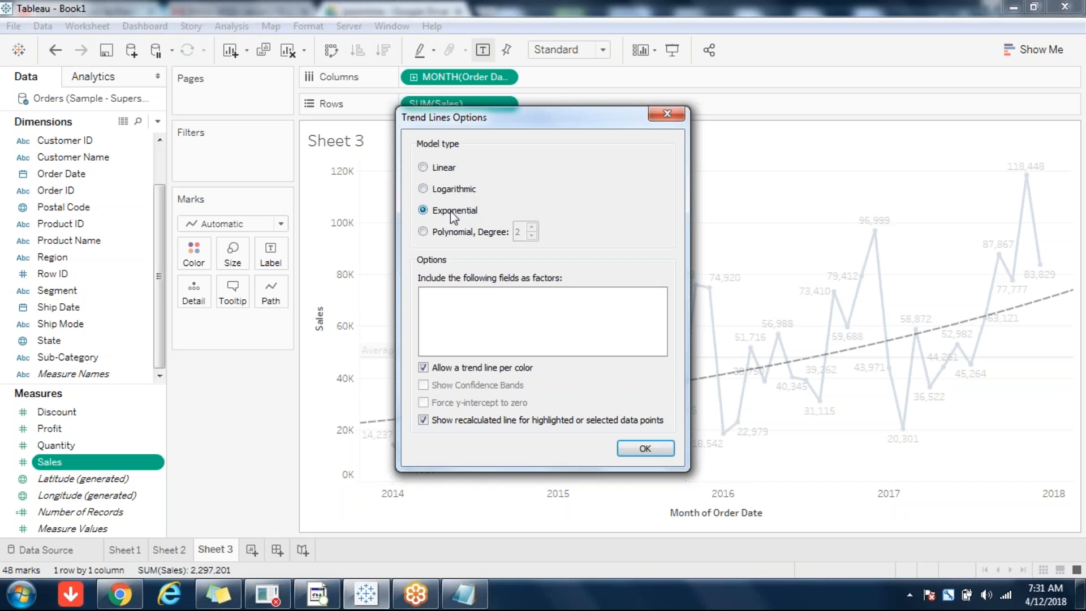
click(449, 233)
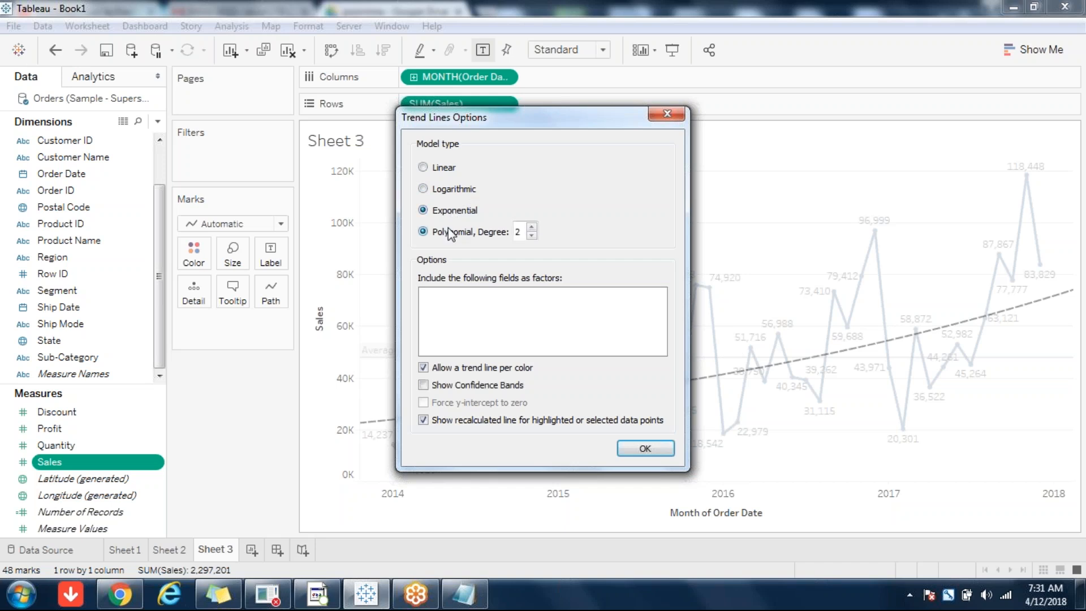
drag(554, 117, 266, 16)
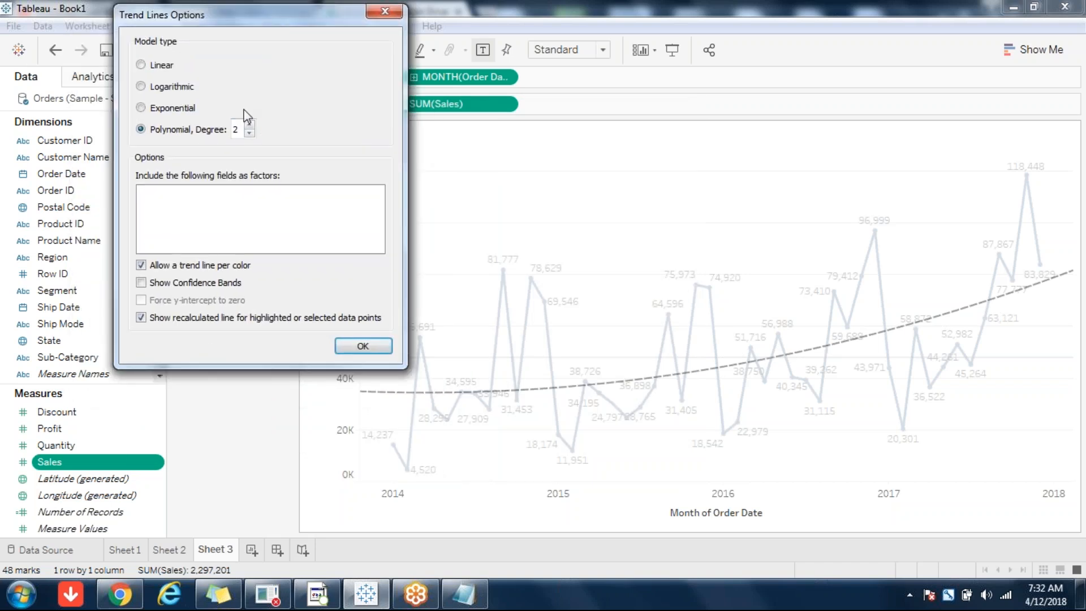
click(249, 124)
click(249, 124)
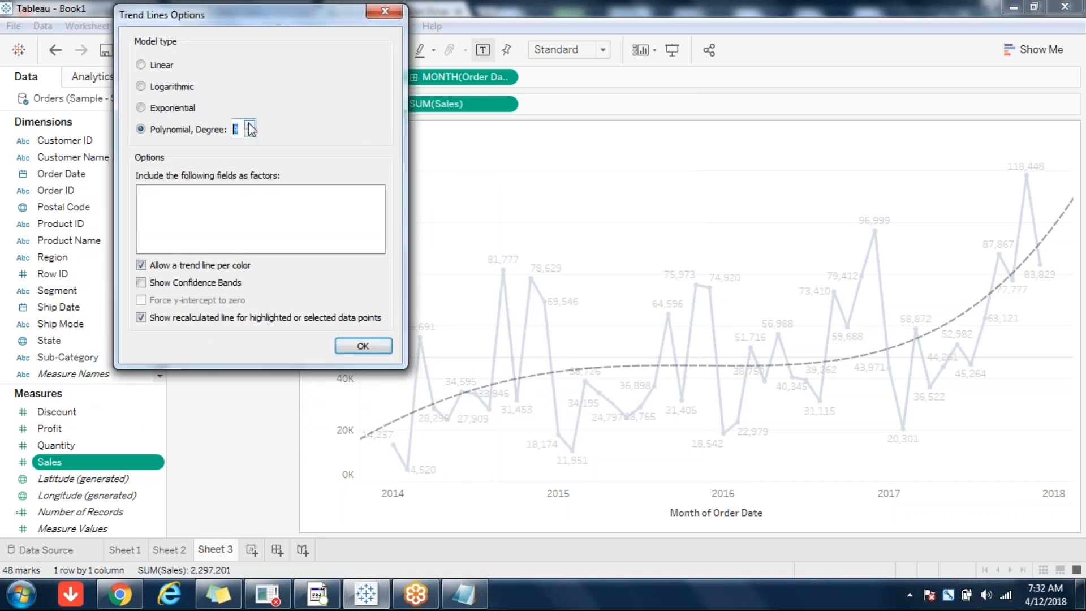
- Set the trend line model to Linear and show its confidence bands
click(142, 66)
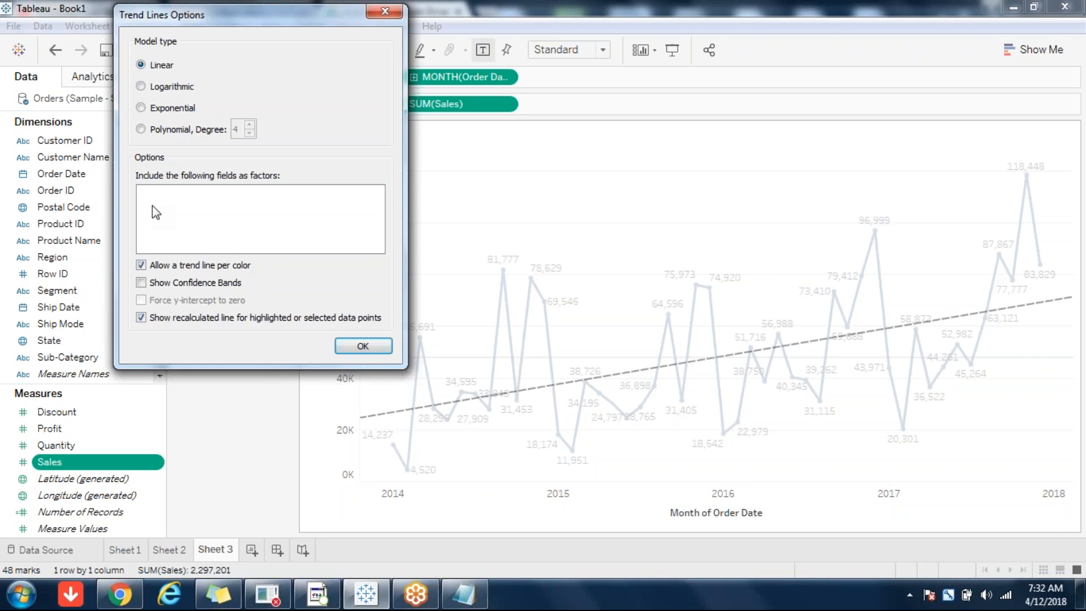
click(141, 282)
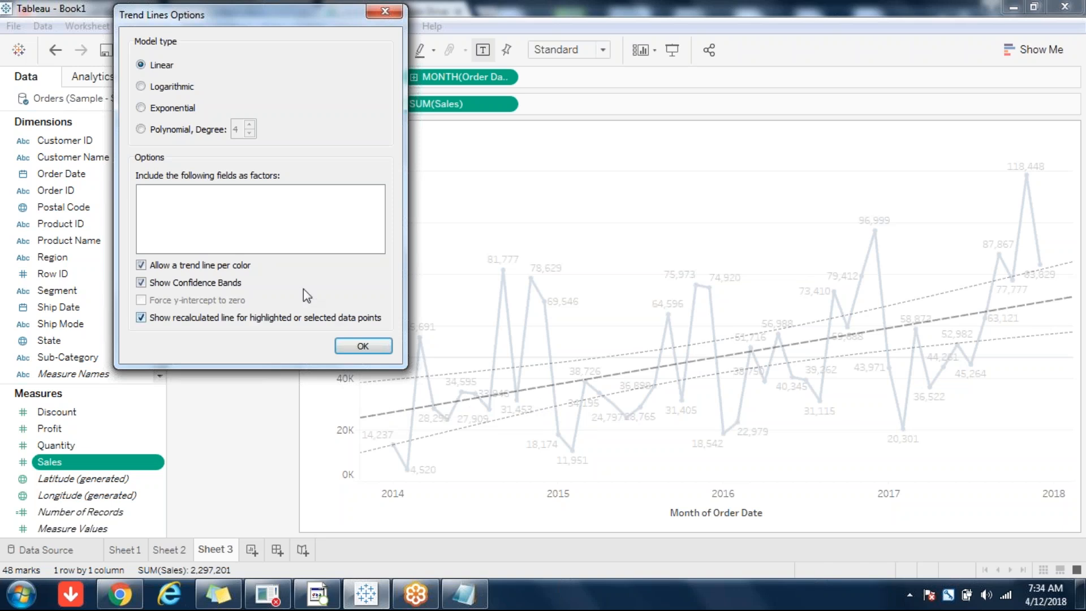
click(362, 346)
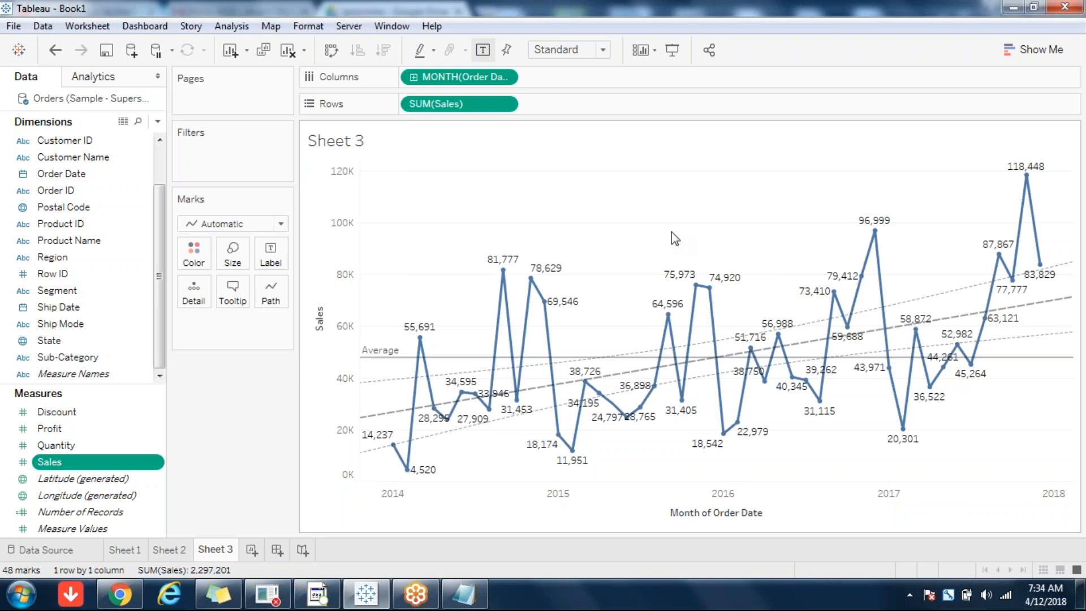
- Review the trend model description with its formula, errors and coefficients, and close it
mouse_move(380, 422)
right_click(383, 421)
click(457, 505)
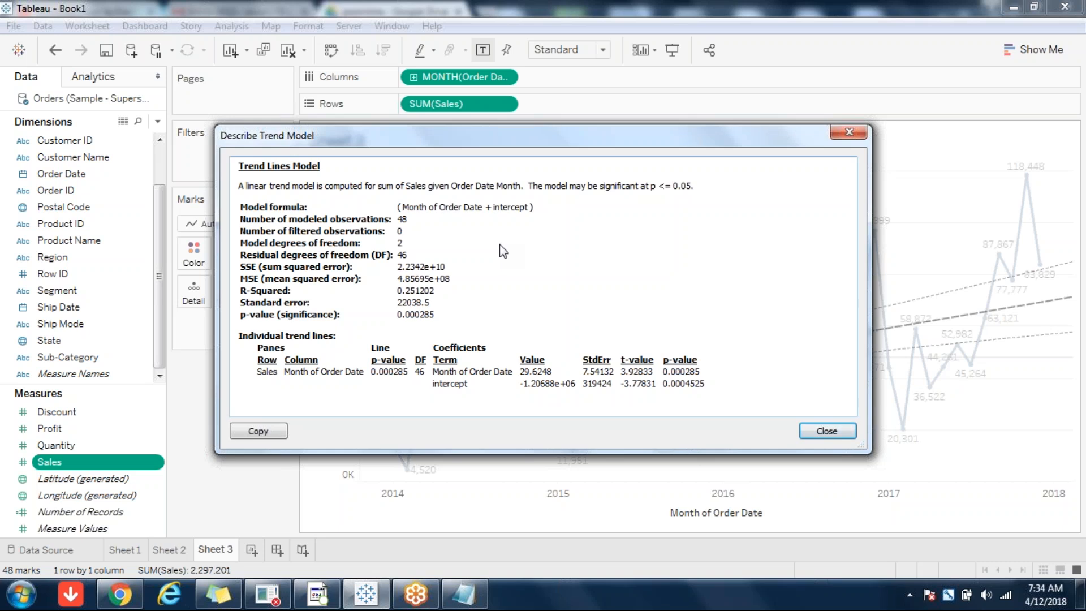
click(829, 431)
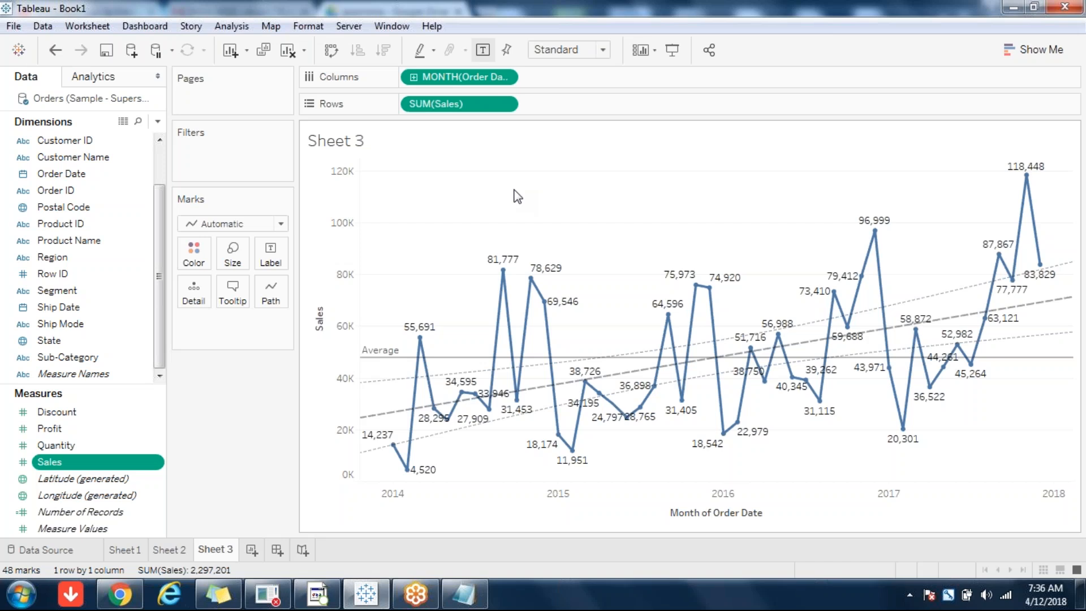
- Show a forecast on the monthly Sales chart and inspect the estimated marks and their trend line
click(231, 25)
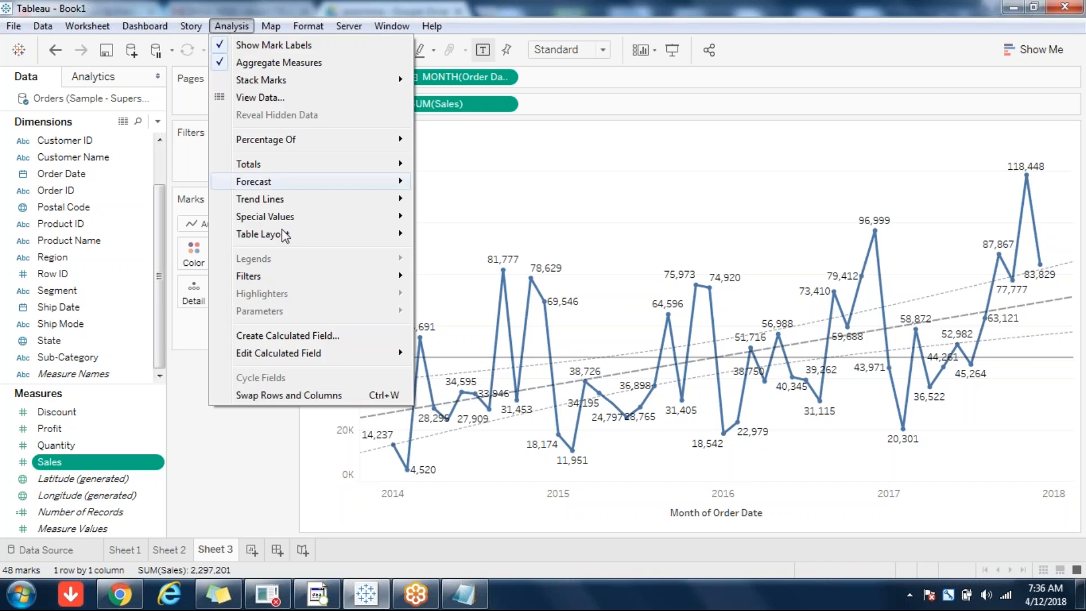
mouse_move(254, 184)
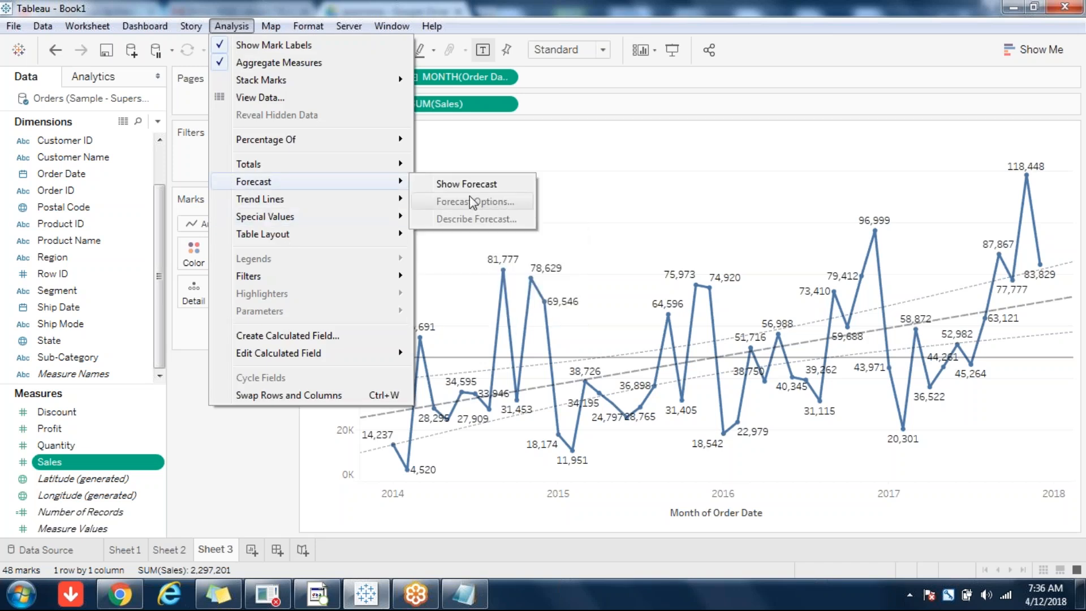
click(456, 185)
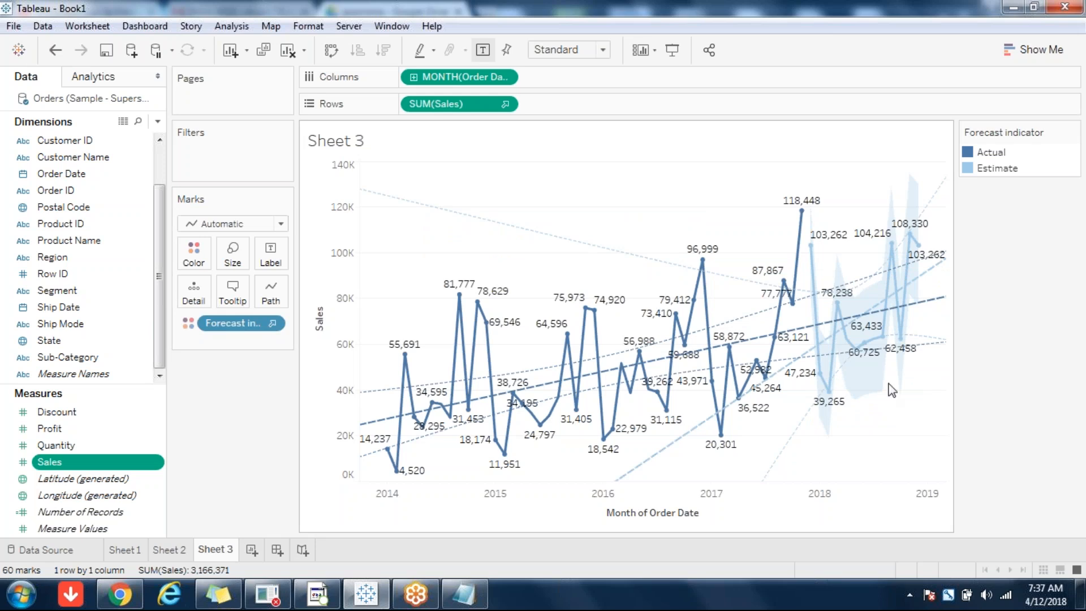
mouse_move(889, 295)
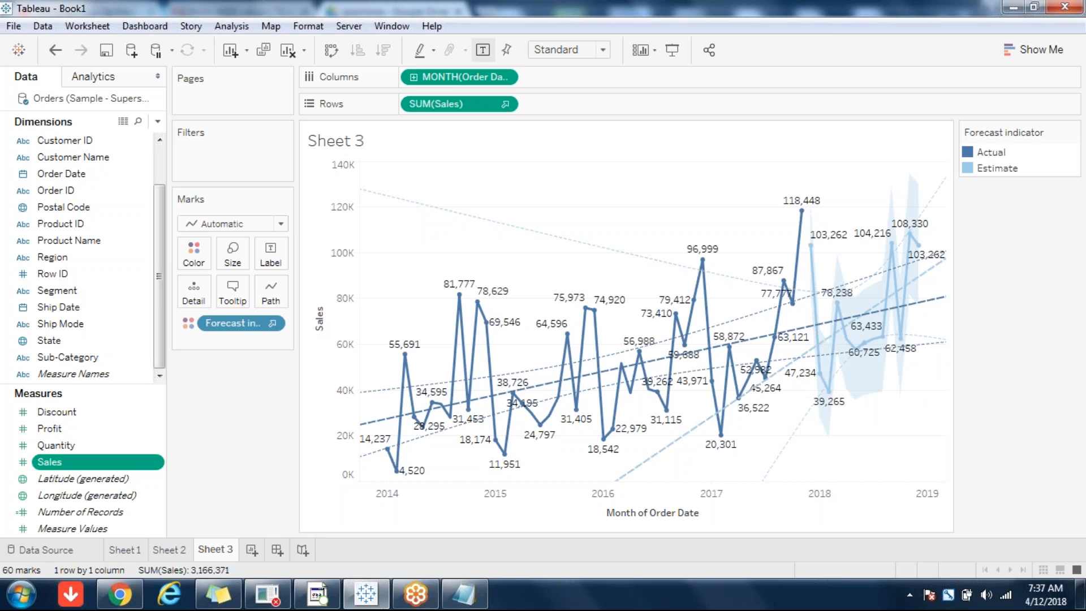
mouse_move(661, 459)
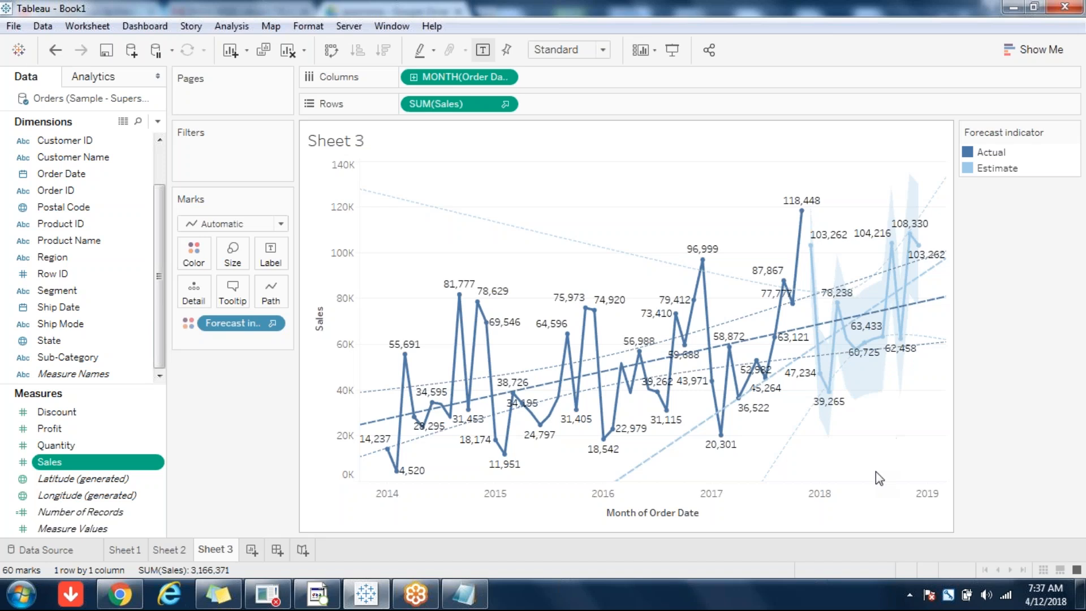
mouse_move(876, 470)
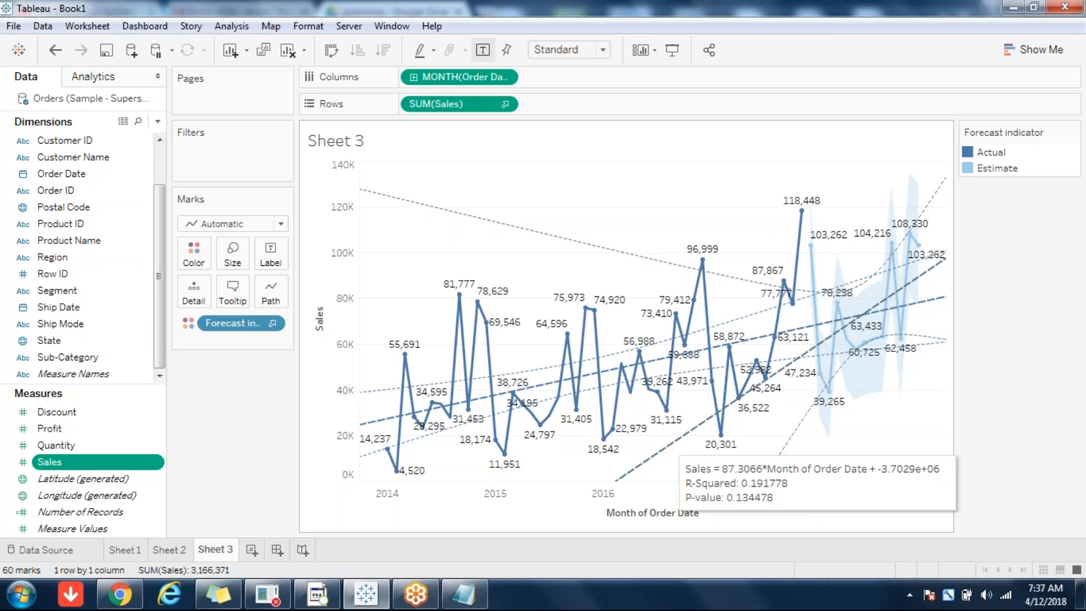
mouse_move(880, 342)
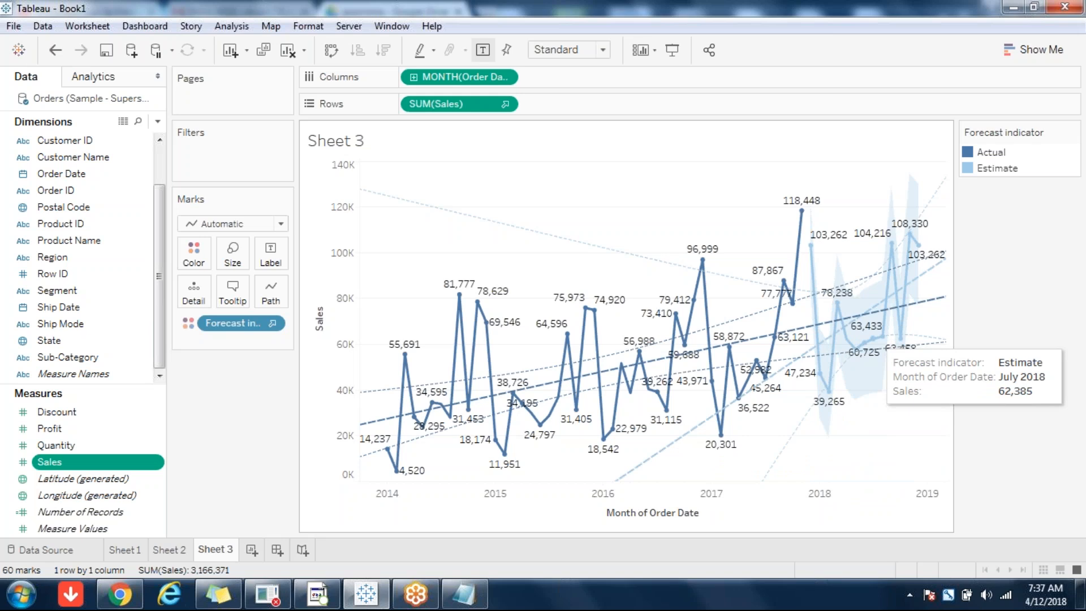
mouse_move(826, 410)
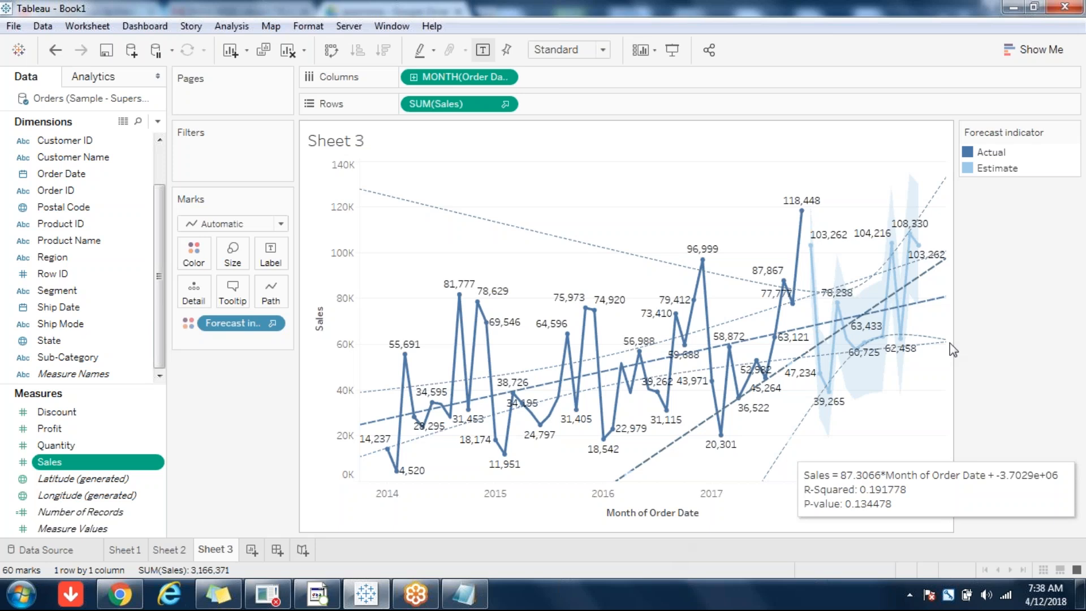
- Try exact forecast lengths of 3, 9, 11 and 1 years in the Sales forecast options
right_click(862, 384)
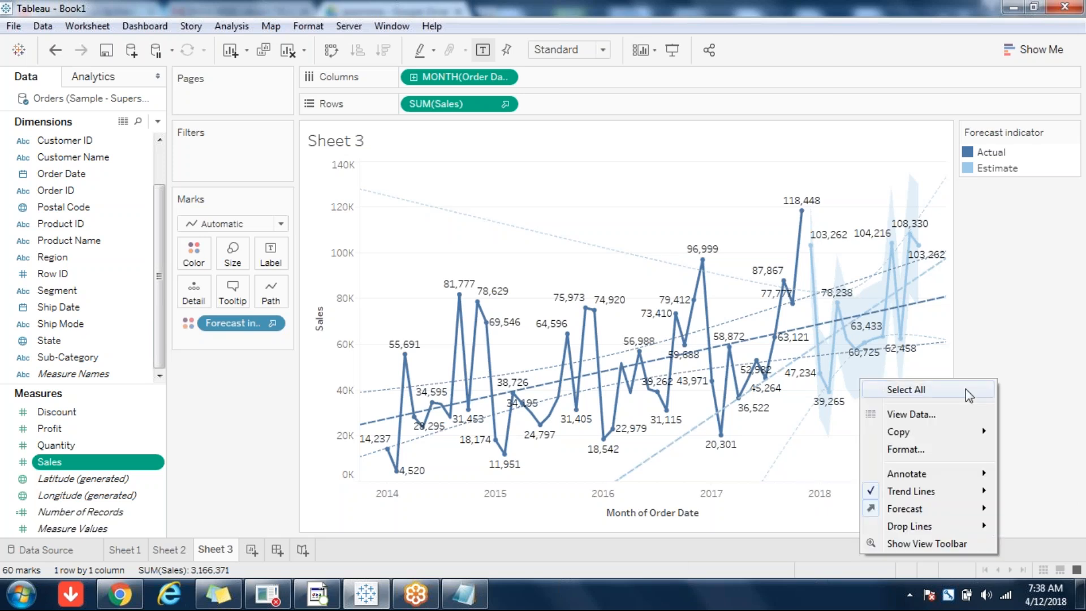
mouse_move(922, 508)
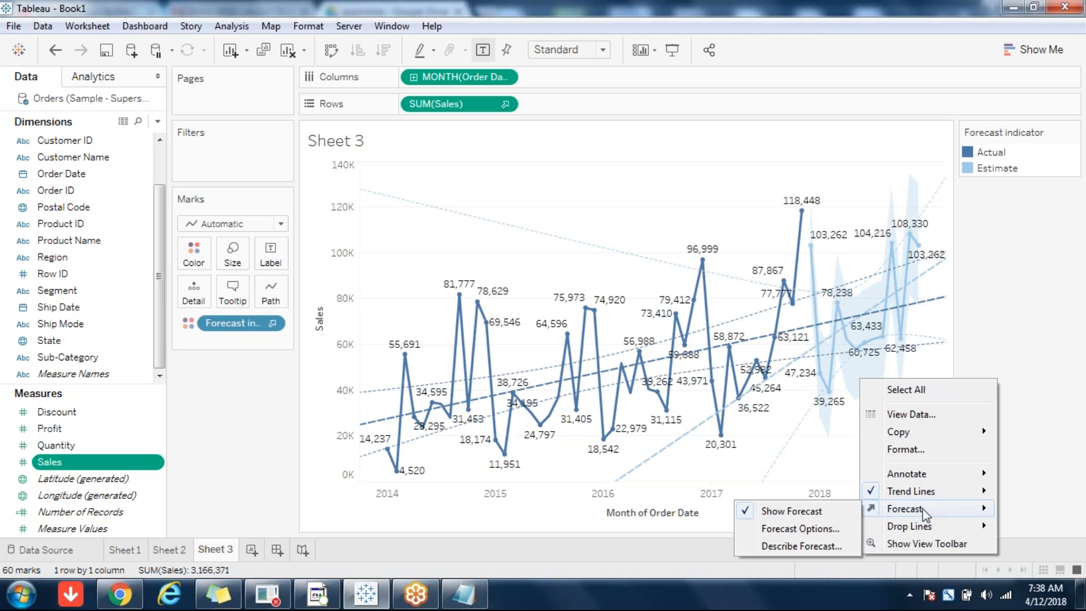
click(805, 531)
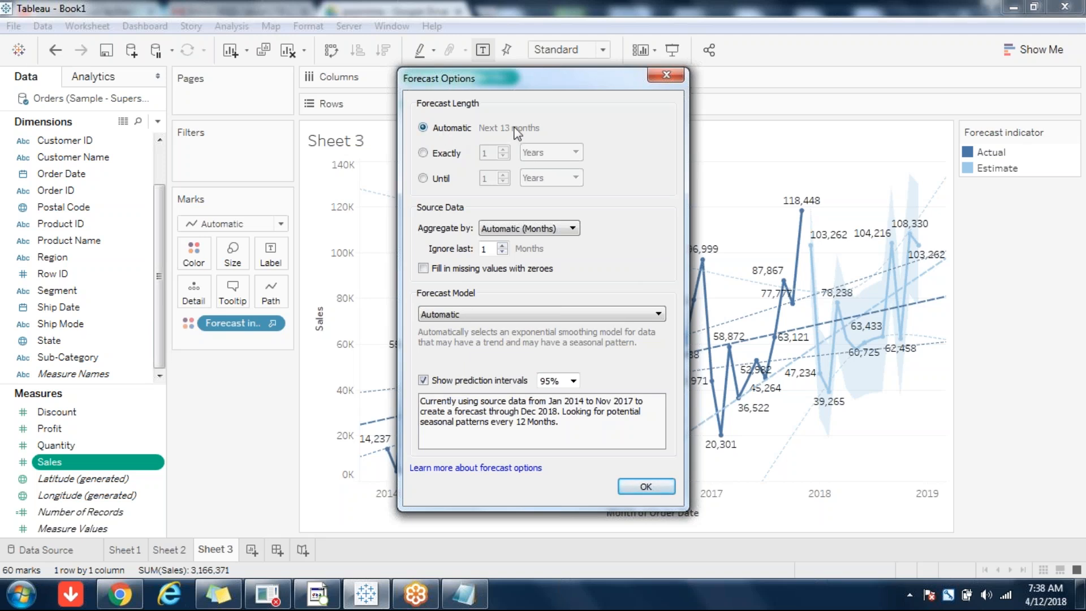
click(422, 153)
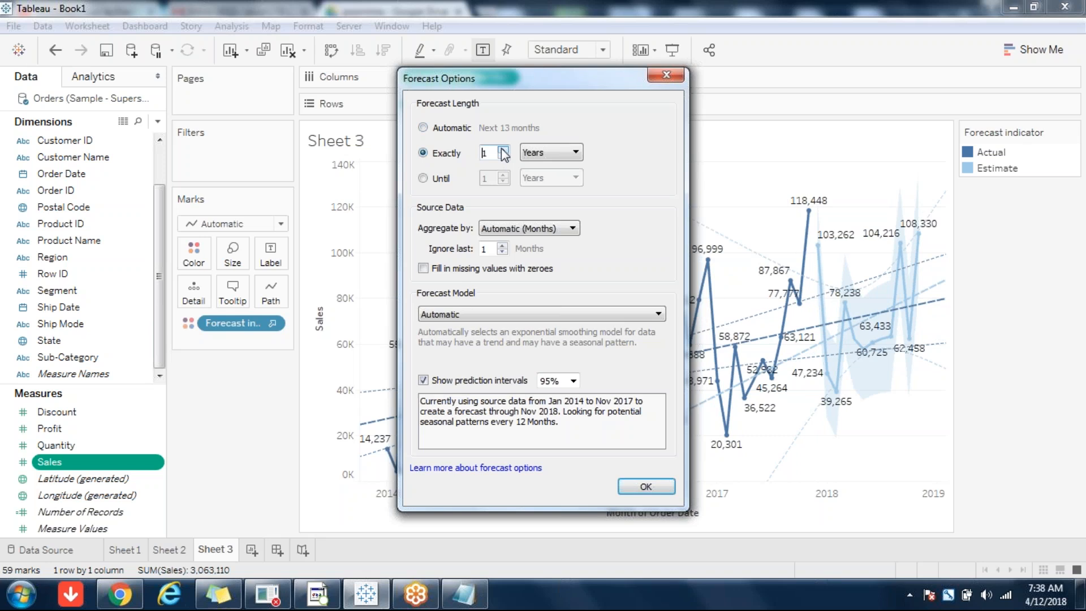
click(502, 149)
click(502, 149)
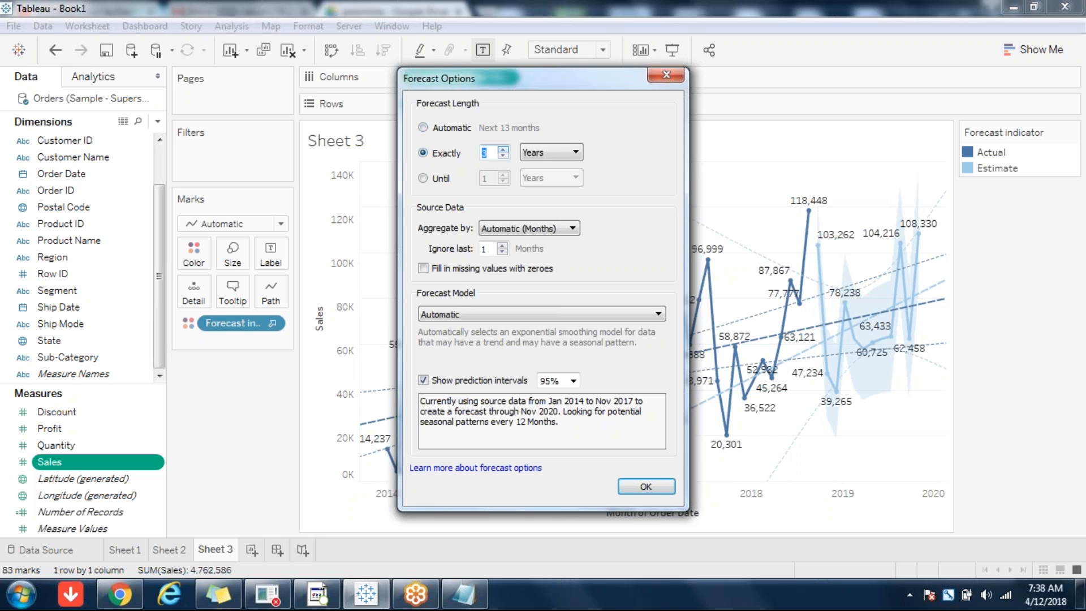
text(9)
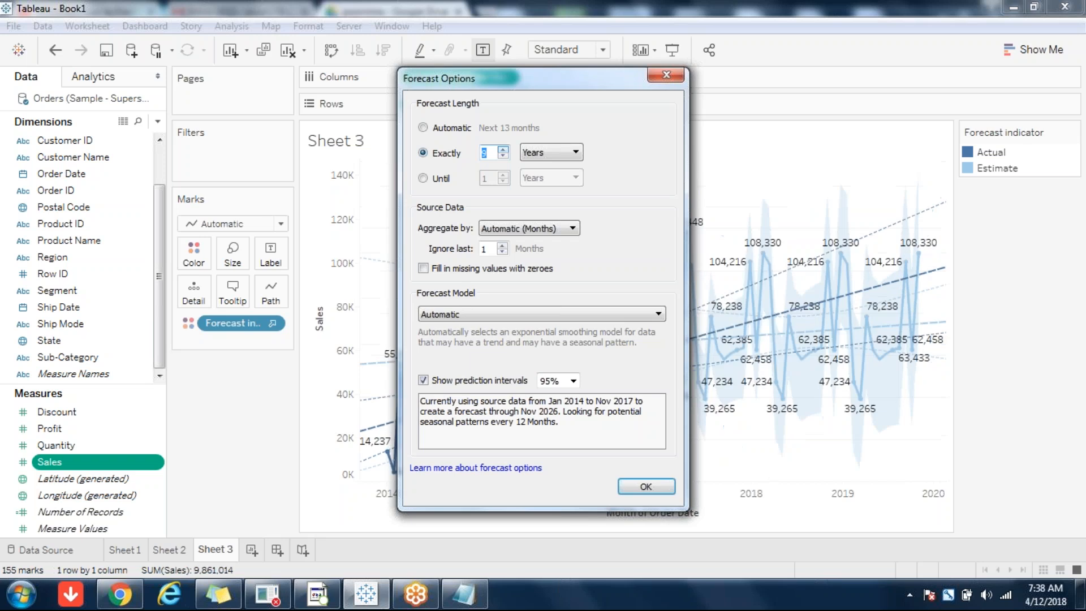
text(11)
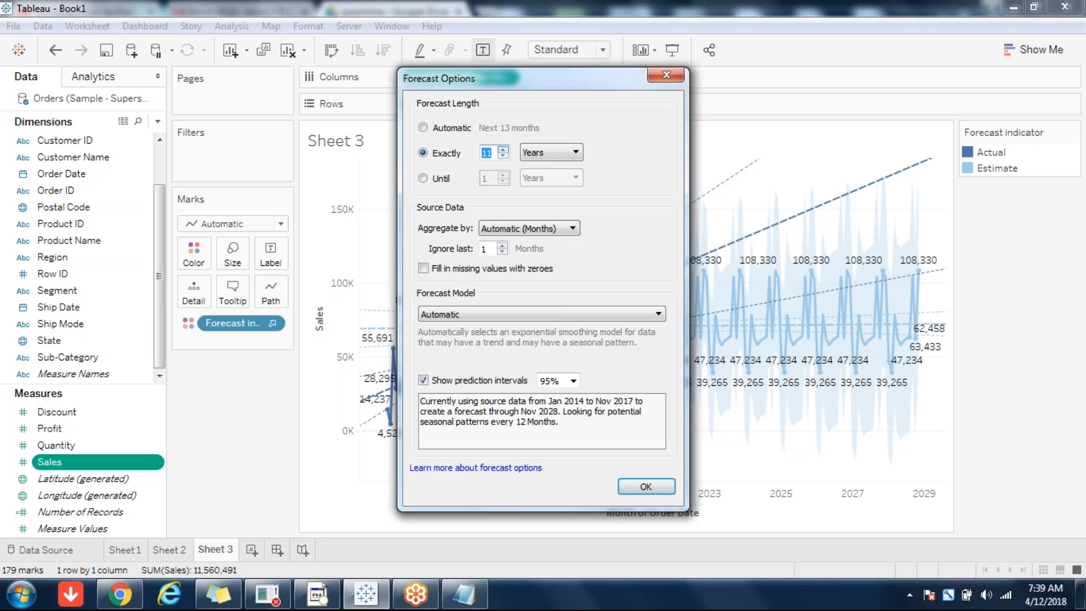
text(9)
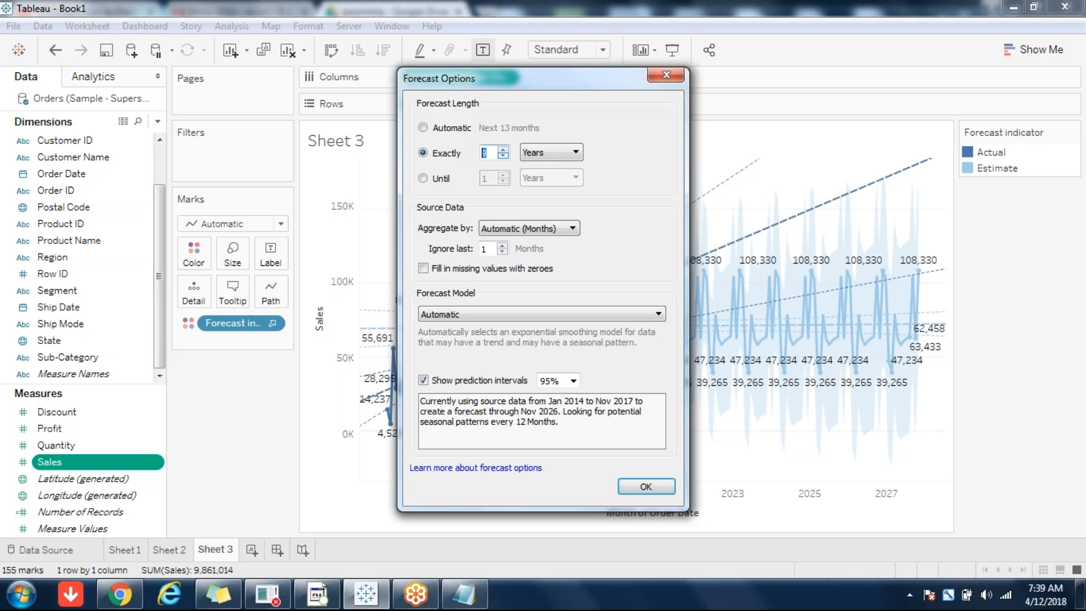
text(3)
text(1)
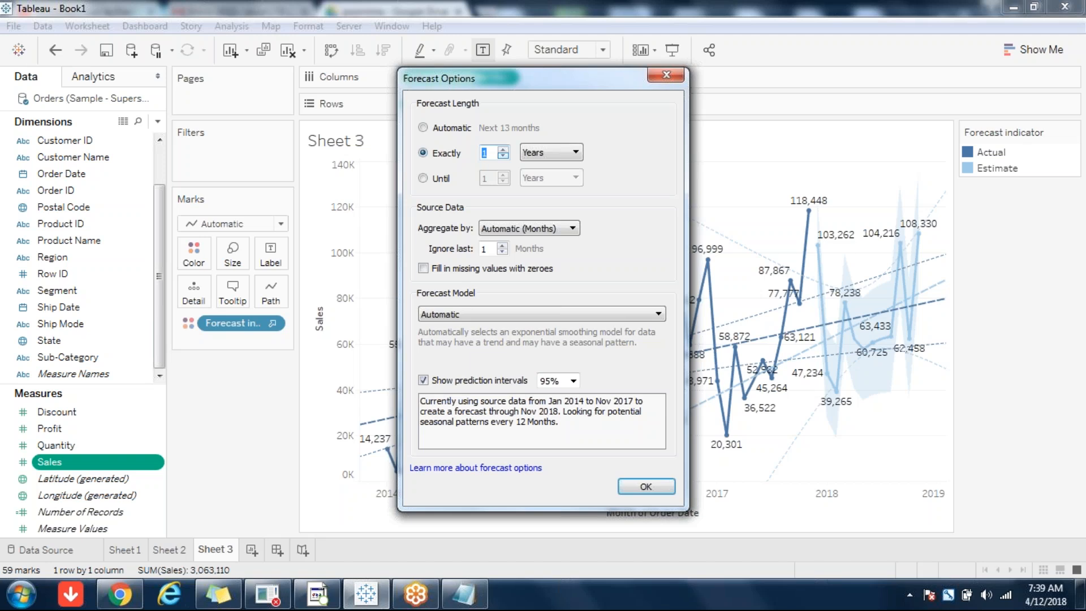
- Set the forecast length to Automatic and look through the source data aggregation choices, keeping Automatic (Months)
click(437, 128)
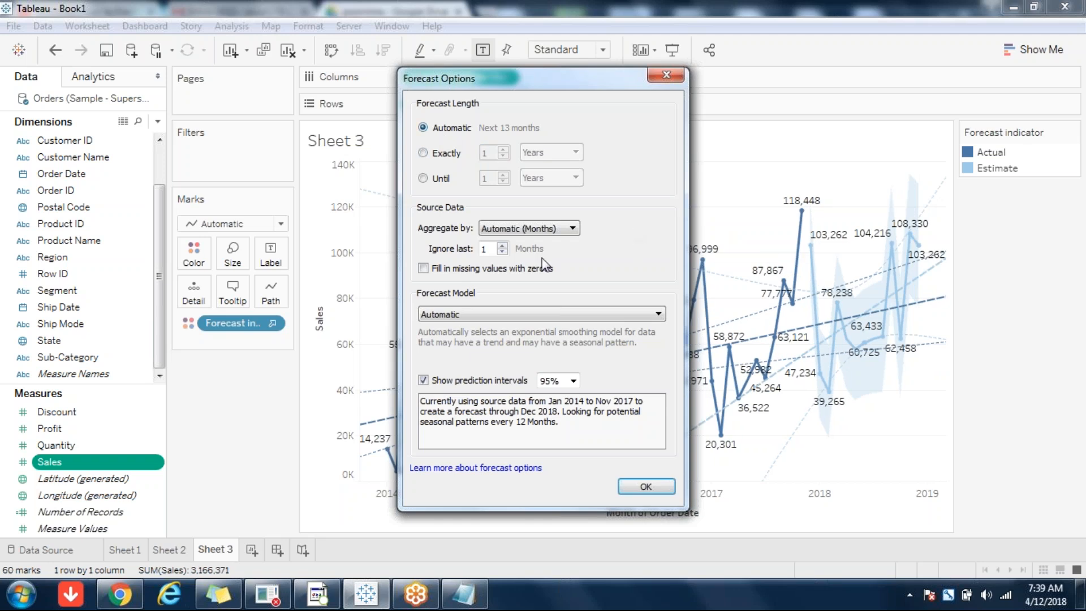
click(573, 229)
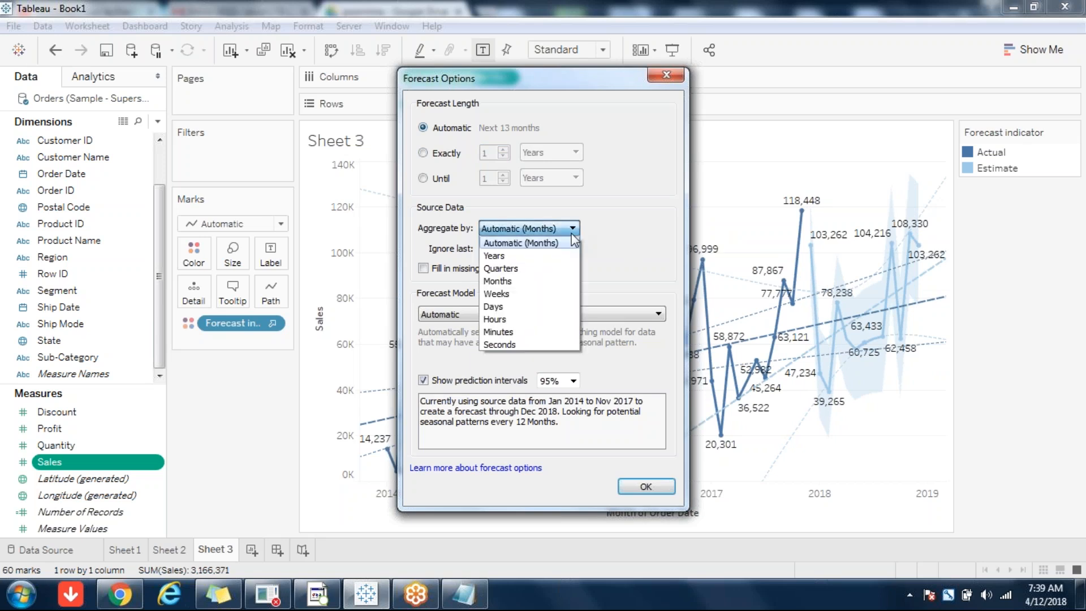
click(574, 241)
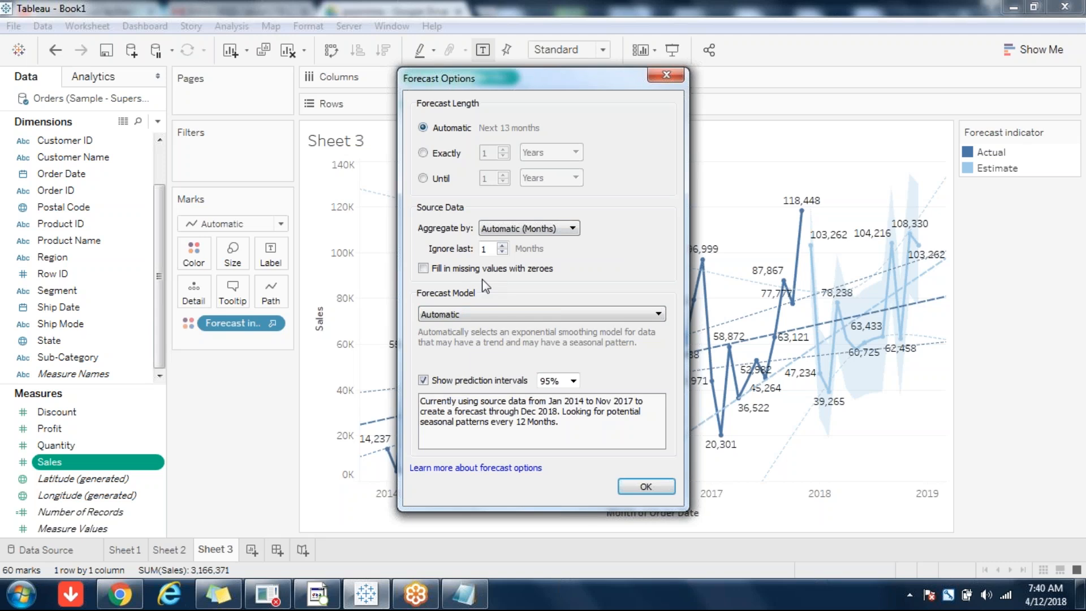
- Try the Automatic without seasonality and Custom forecast models, restore the Automatic model, and close the forecast options
click(583, 313)
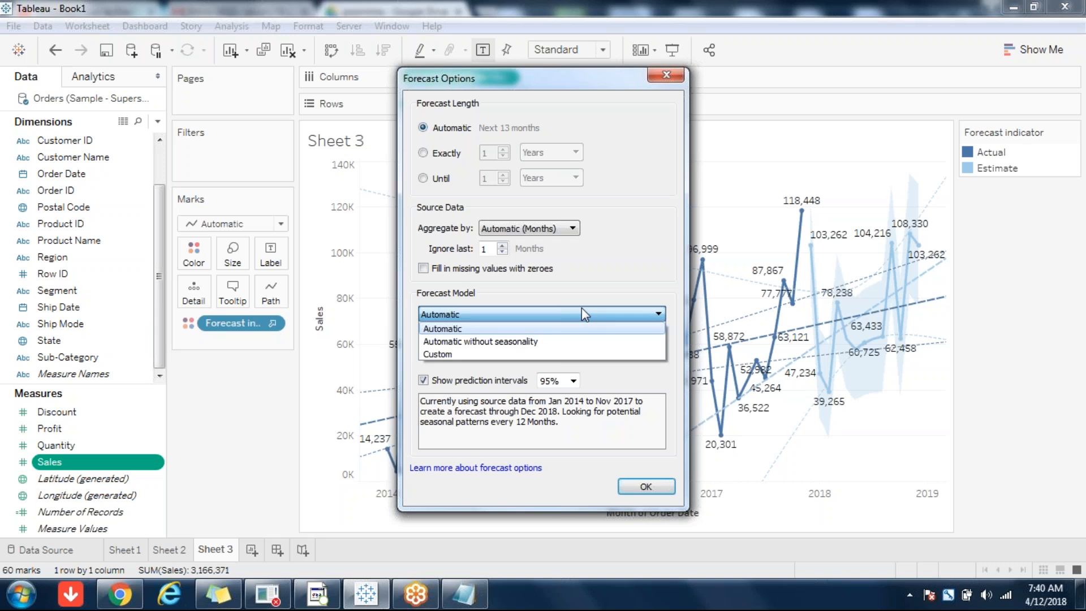
click(541, 341)
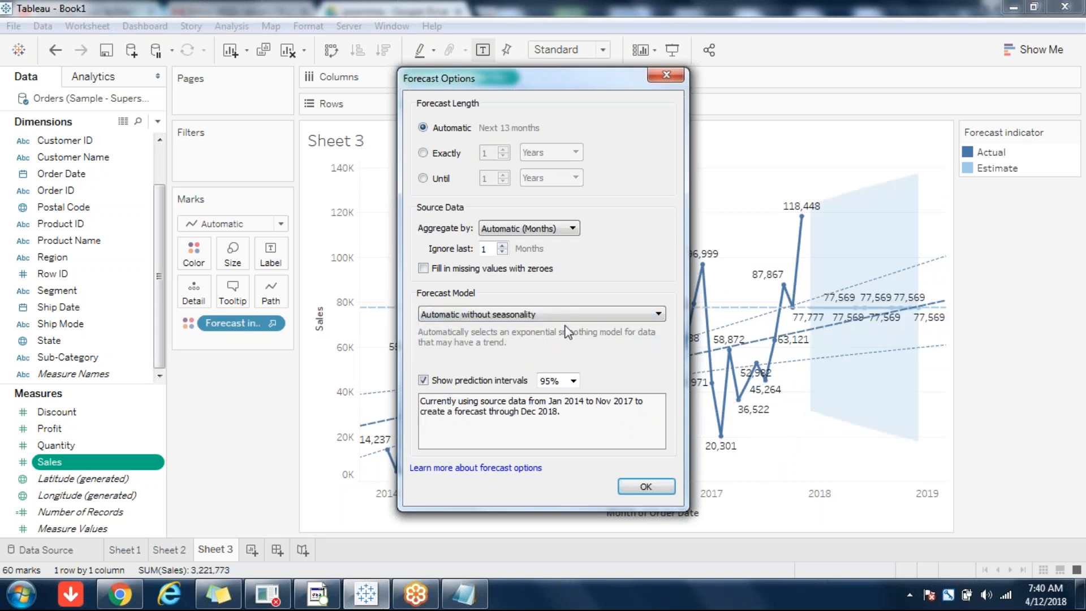
click(546, 310)
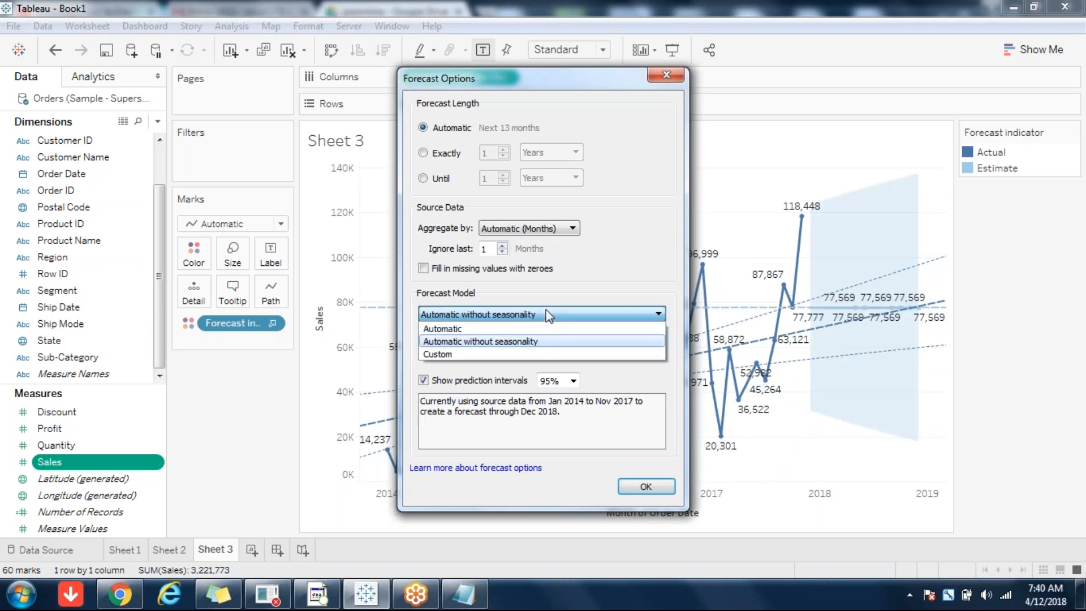
click(493, 352)
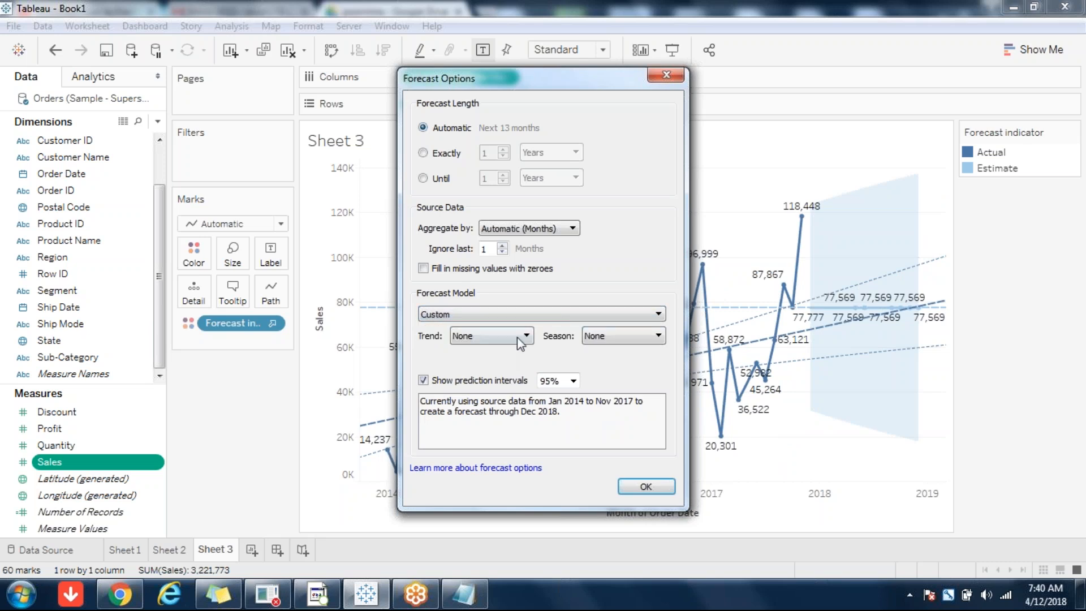
click(520, 336)
click(521, 338)
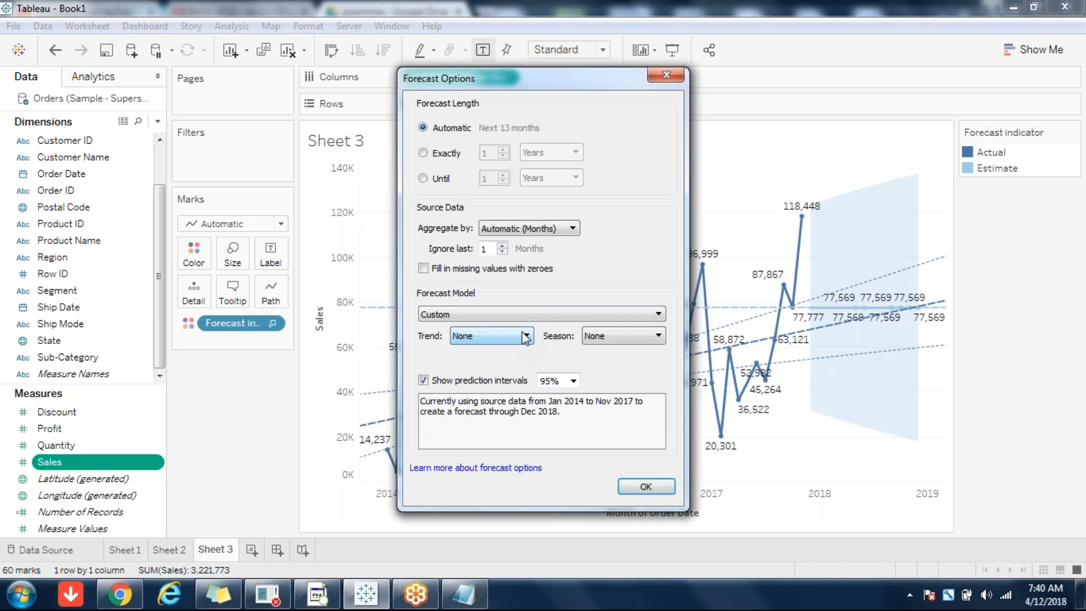
click(543, 315)
click(485, 328)
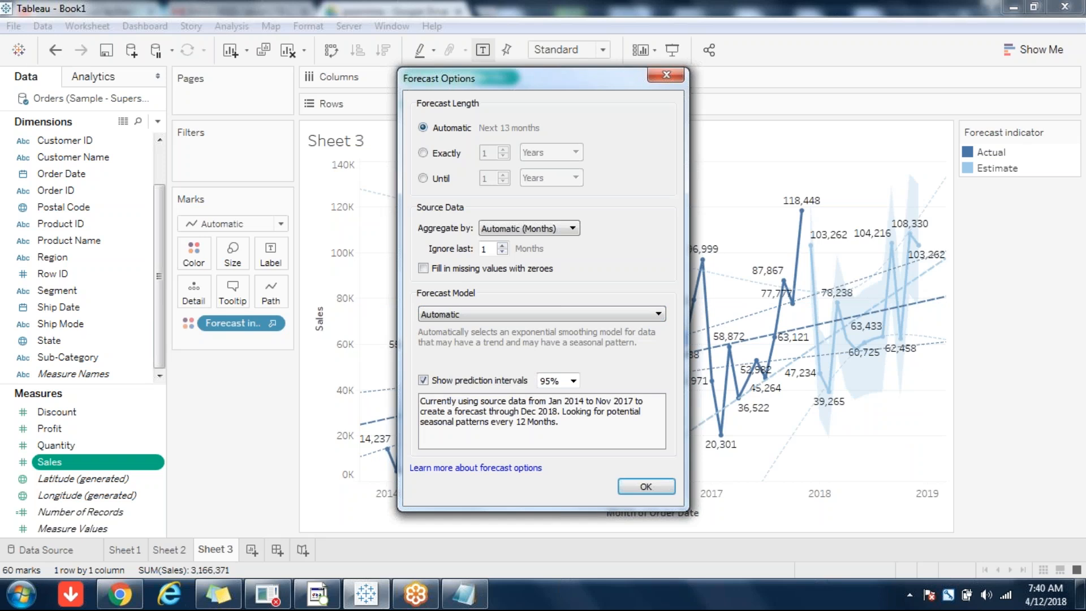
click(664, 77)
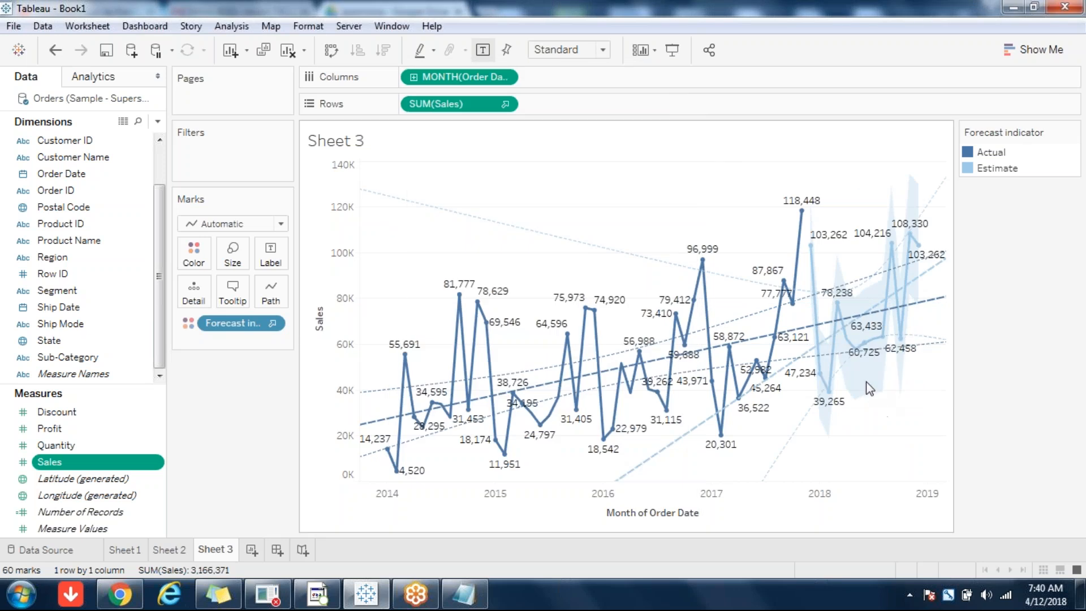
- Review the forecast description's summary and its model details with quality metrics and smoothing coefficients, and close it
right_click(856, 367)
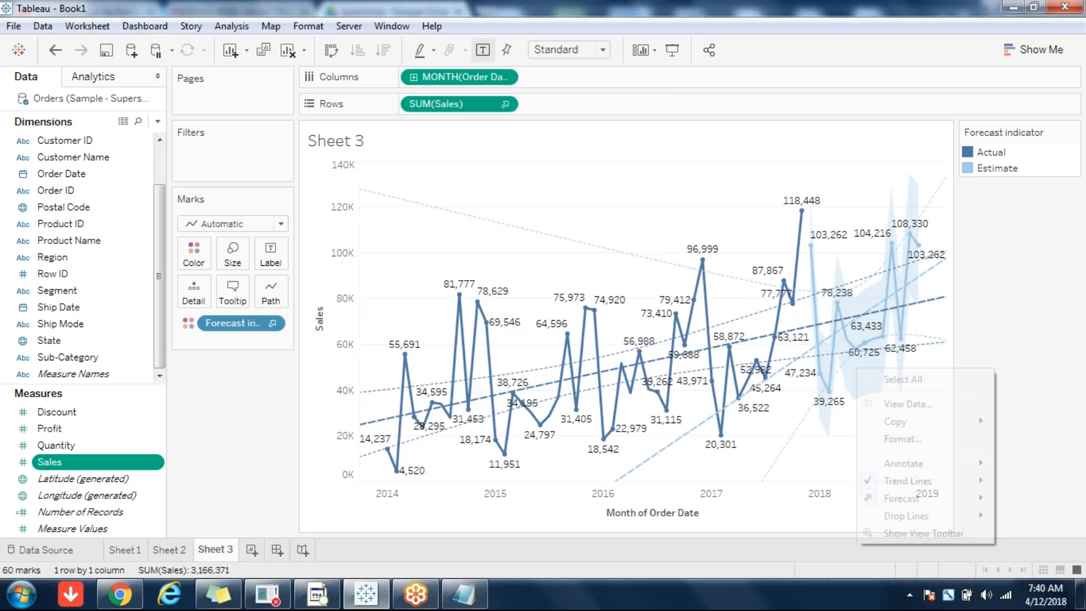
mouse_move(907, 499)
click(797, 535)
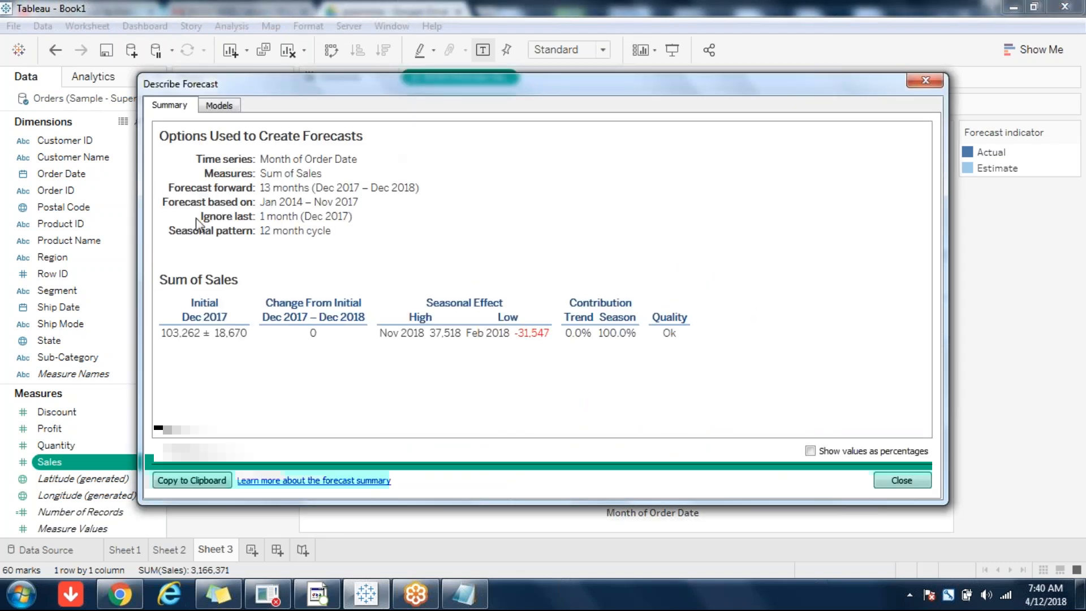
click(230, 111)
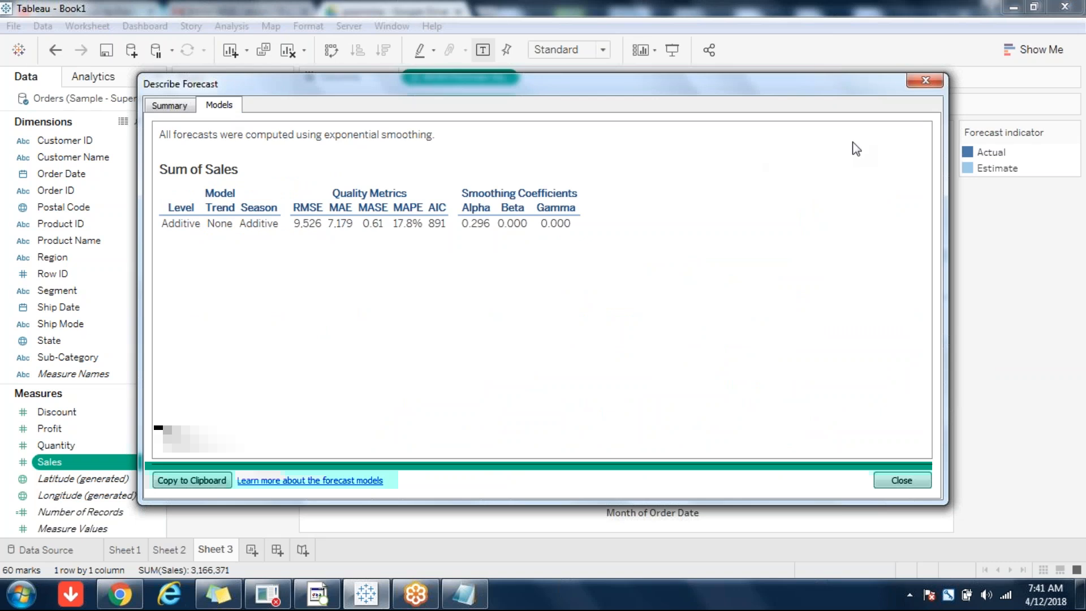
click(920, 87)
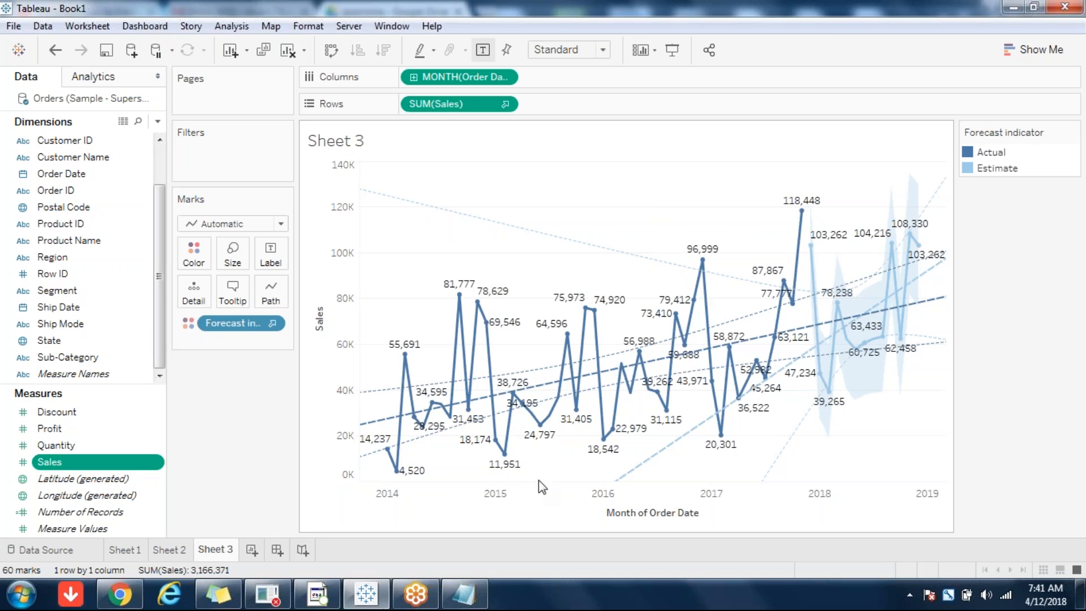
- Revisit the Sales bar chart by Category and Sub-Category on Sheet 2 and return to the forecast on Sheet 3
click(178, 549)
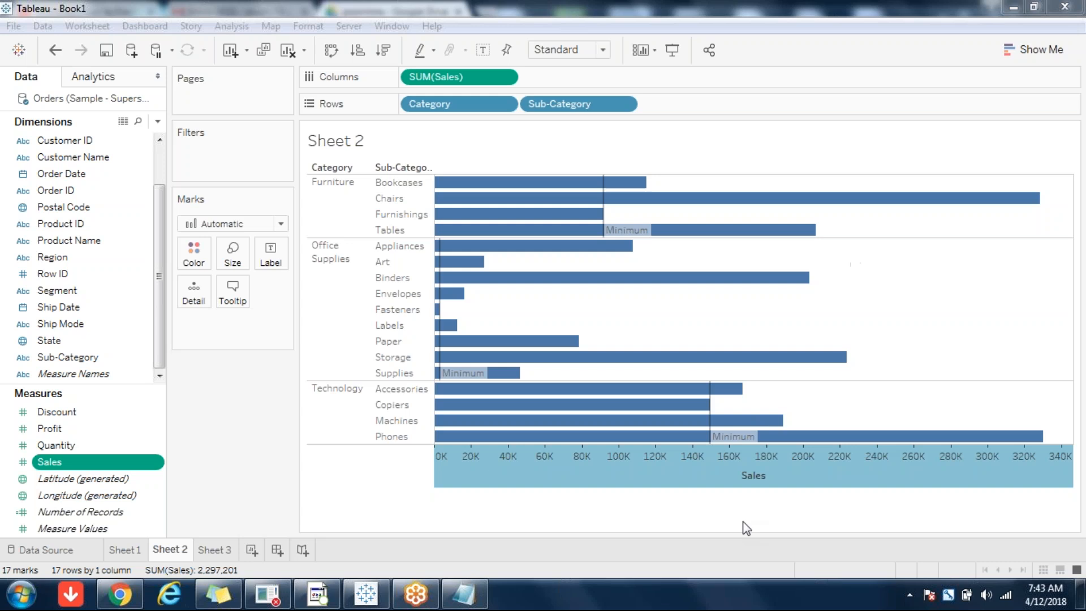
click(231, 459)
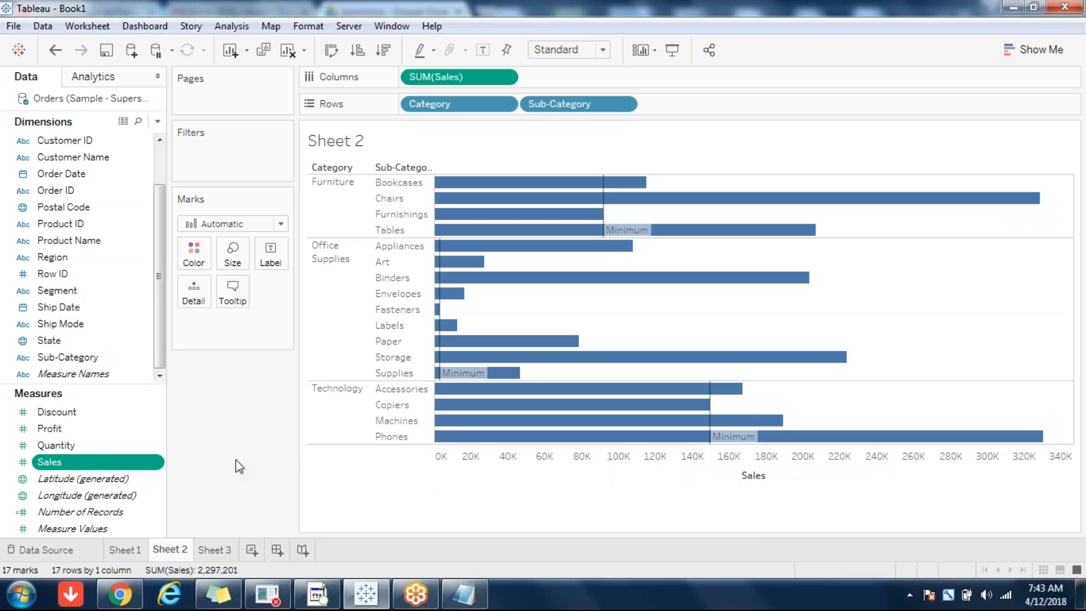
click(481, 477)
click(228, 554)
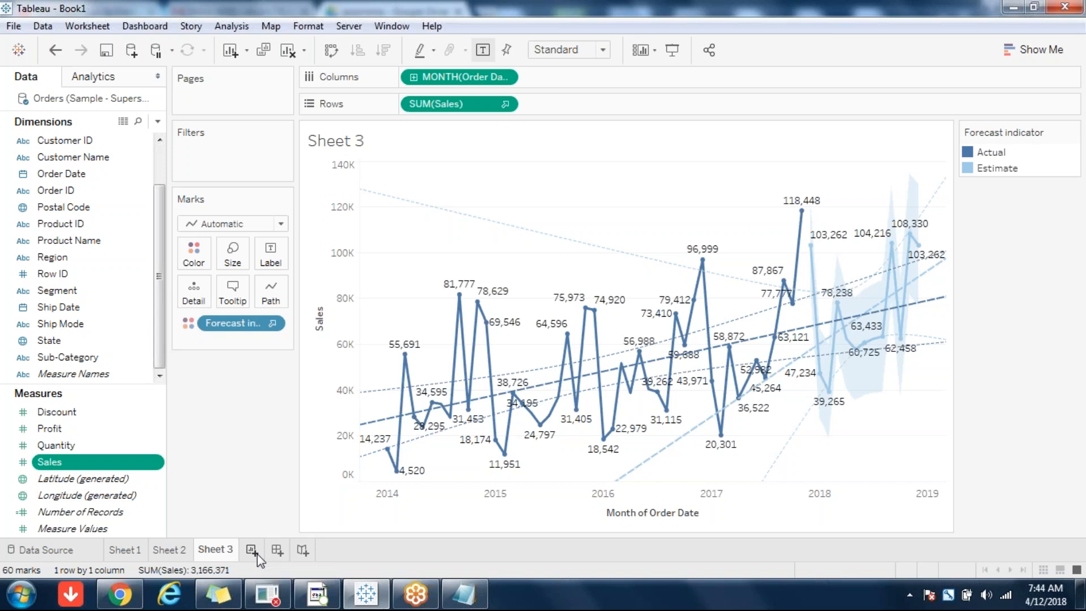
- Create a new worksheet with a symbol map of State, sizing the marks by Sales
click(252, 550)
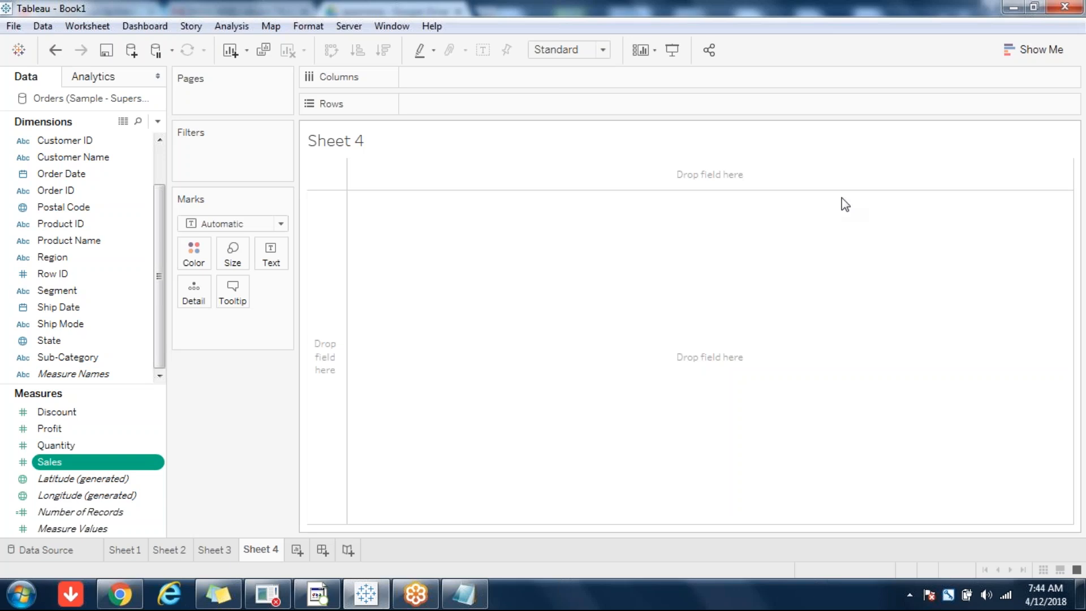
click(1031, 56)
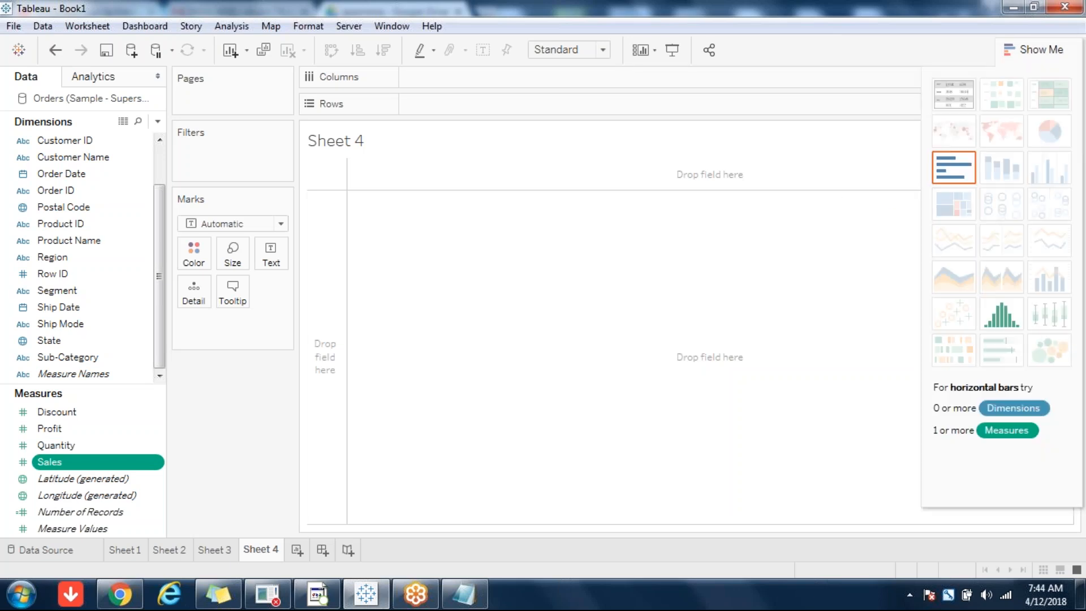
click(66, 342)
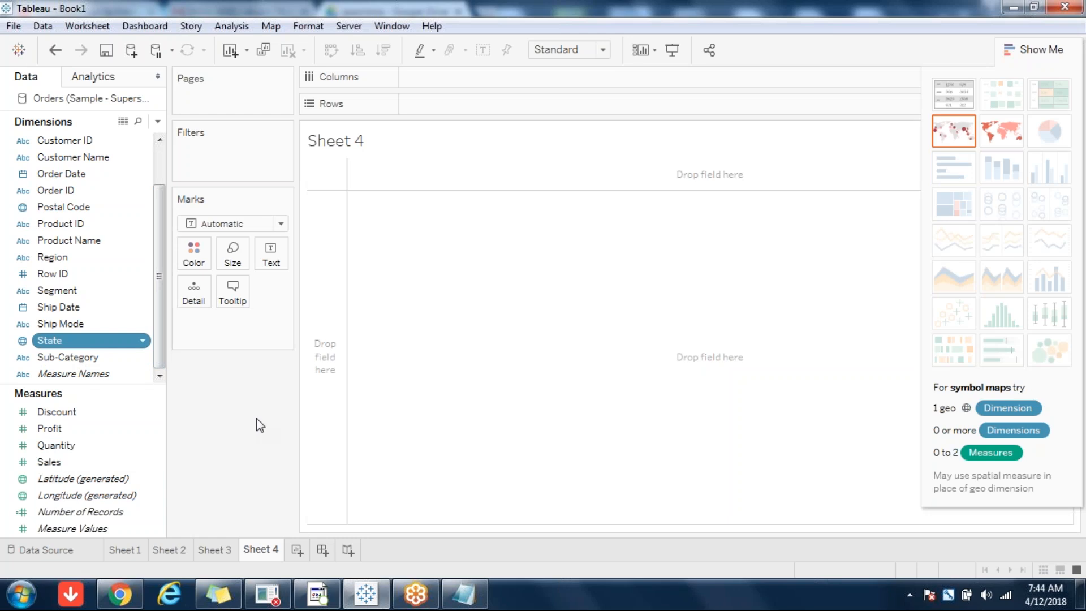
drag(256, 418, 256, 419)
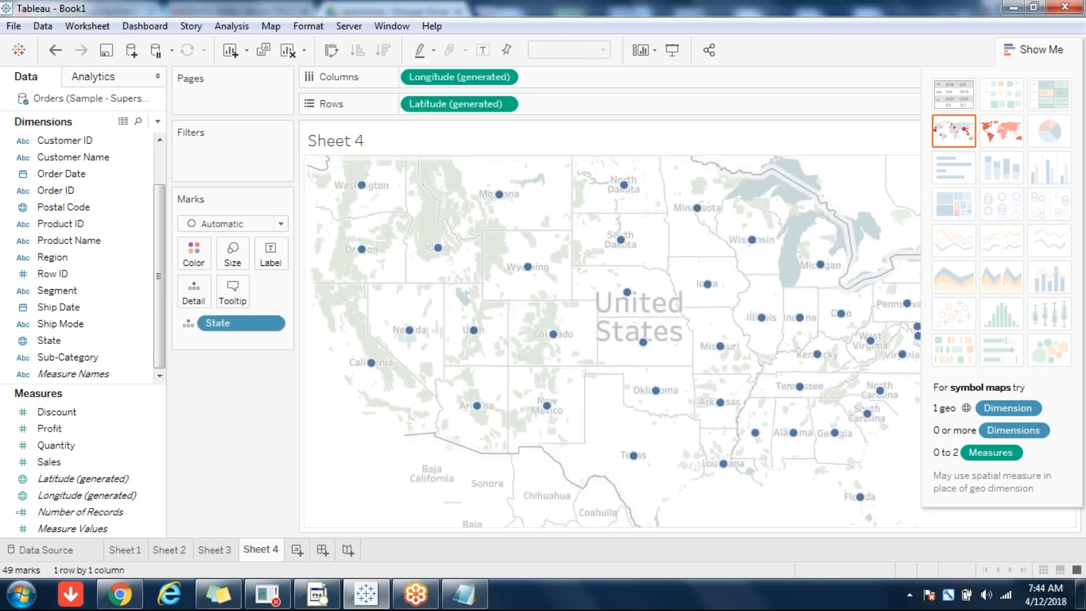
click(75, 465)
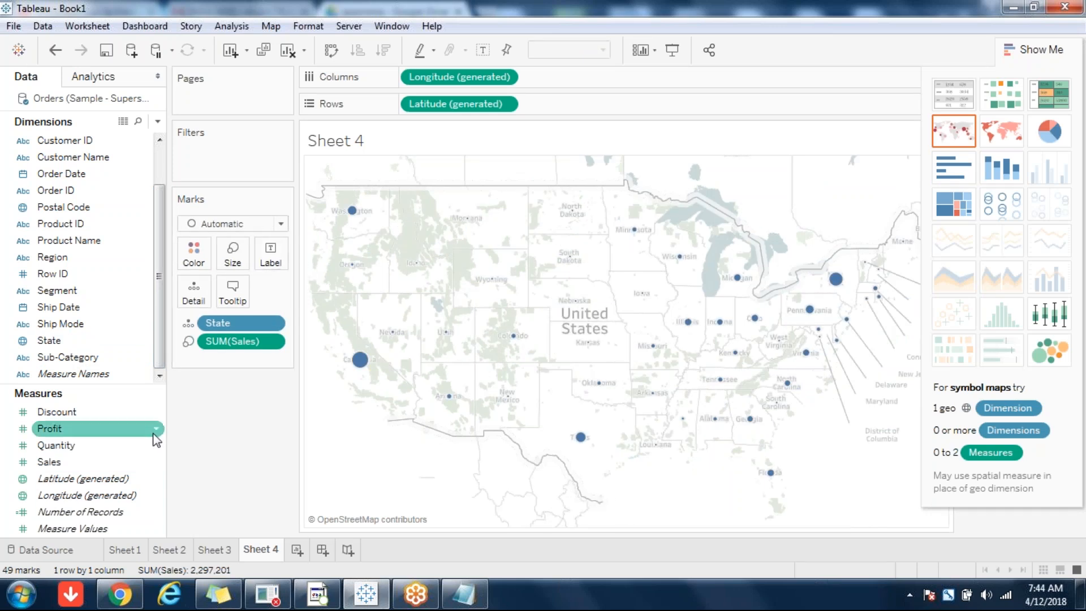
- Color the state map's marks by Profit, enlarge the circles, and hide the chart suggestions so the legends can be read
click(96, 430)
drag(96, 431, 193, 253)
click(235, 255)
click(317, 292)
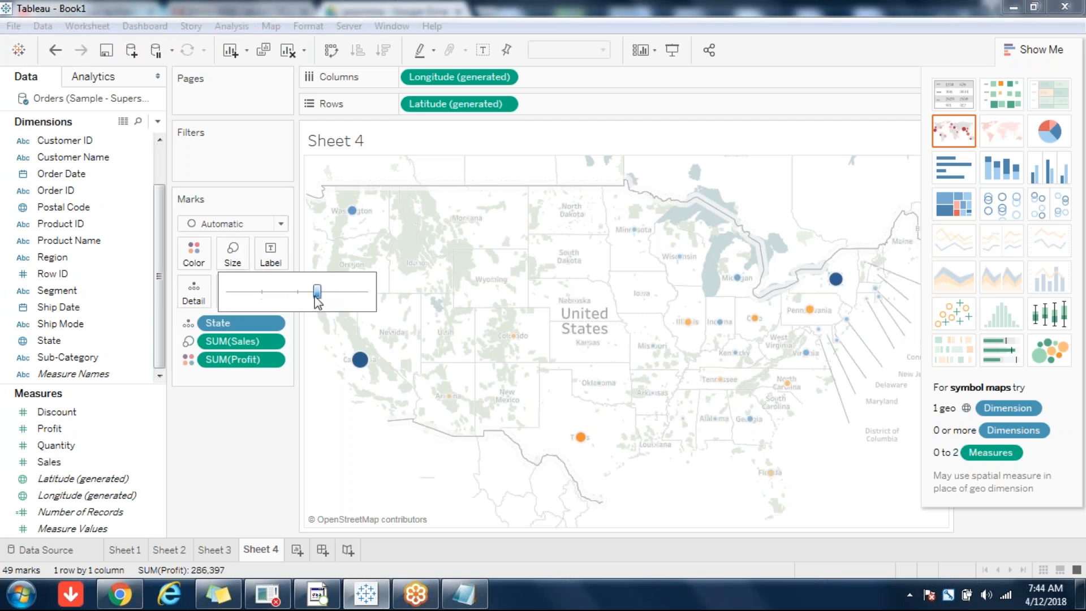
click(235, 424)
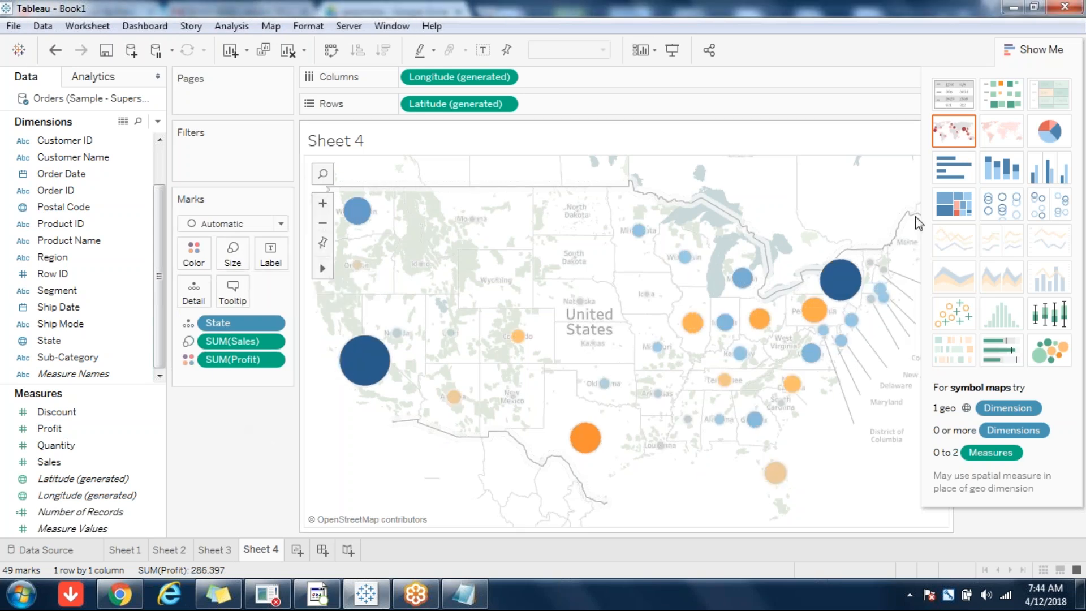
click(1027, 50)
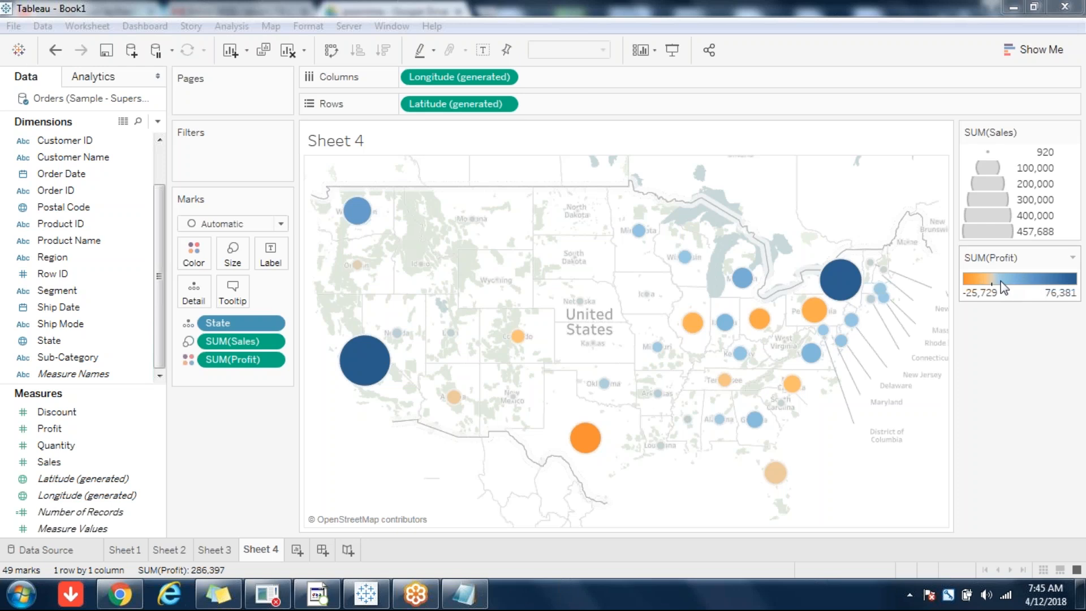
click(996, 374)
- Compare the Sheet 2 bar chart and the Sheet 3 forecast chart with the state map on Sheet 4
click(175, 551)
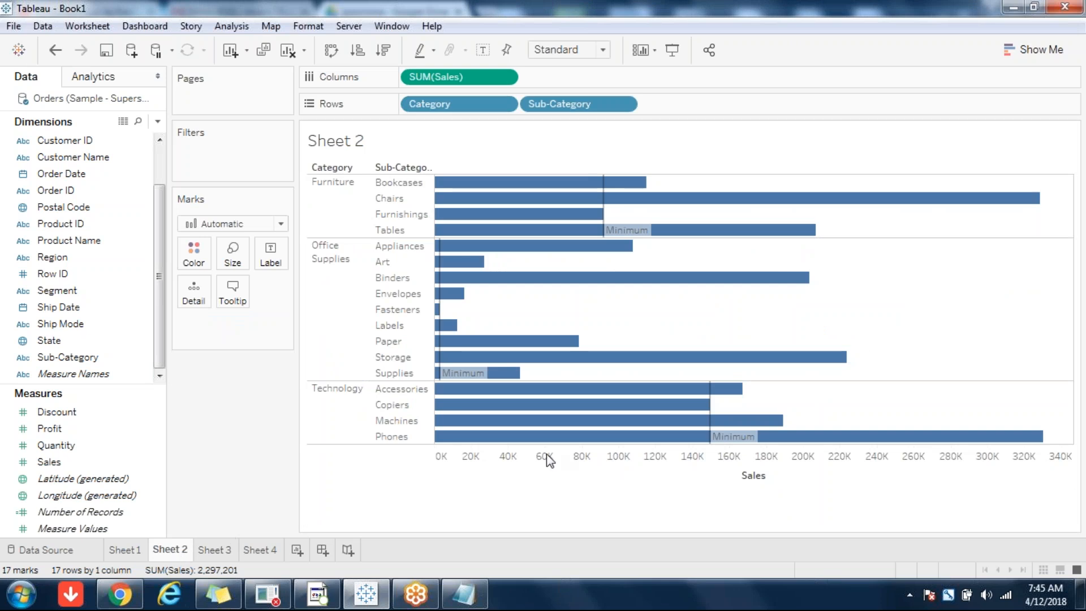
click(884, 478)
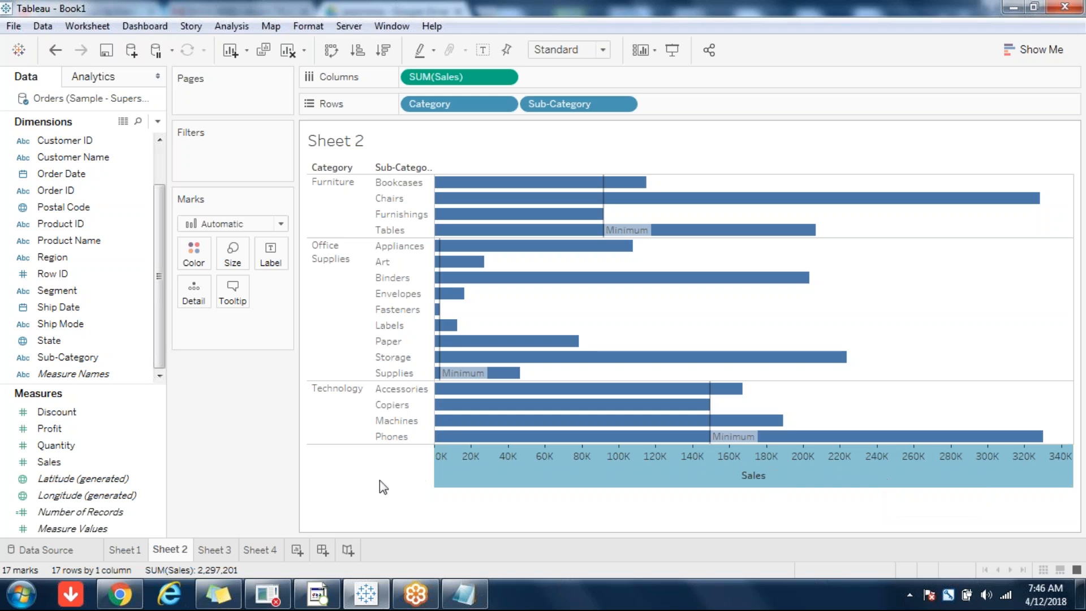
click(214, 550)
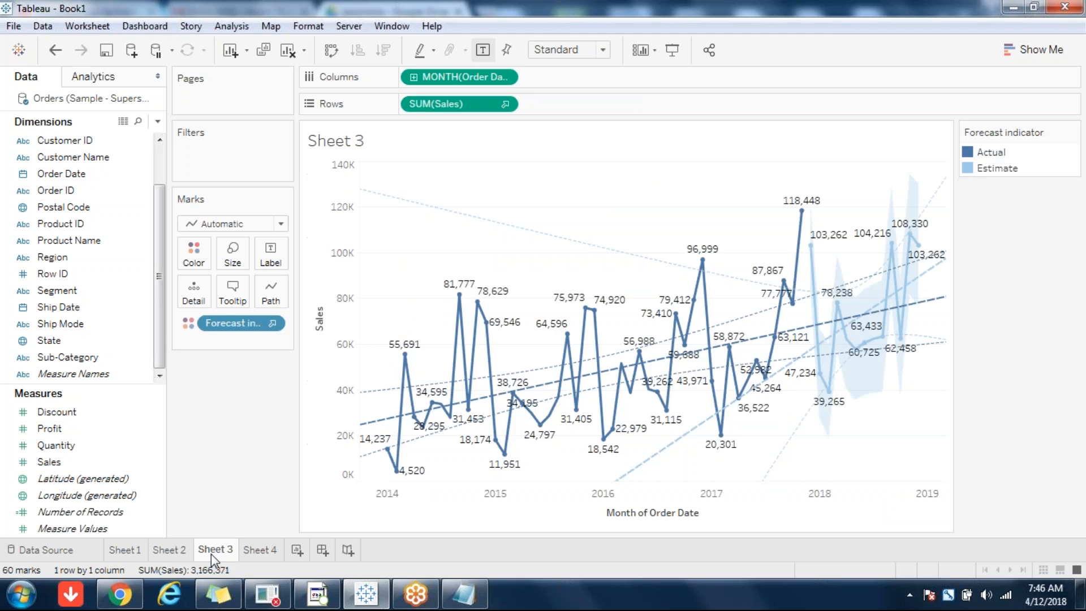
click(259, 550)
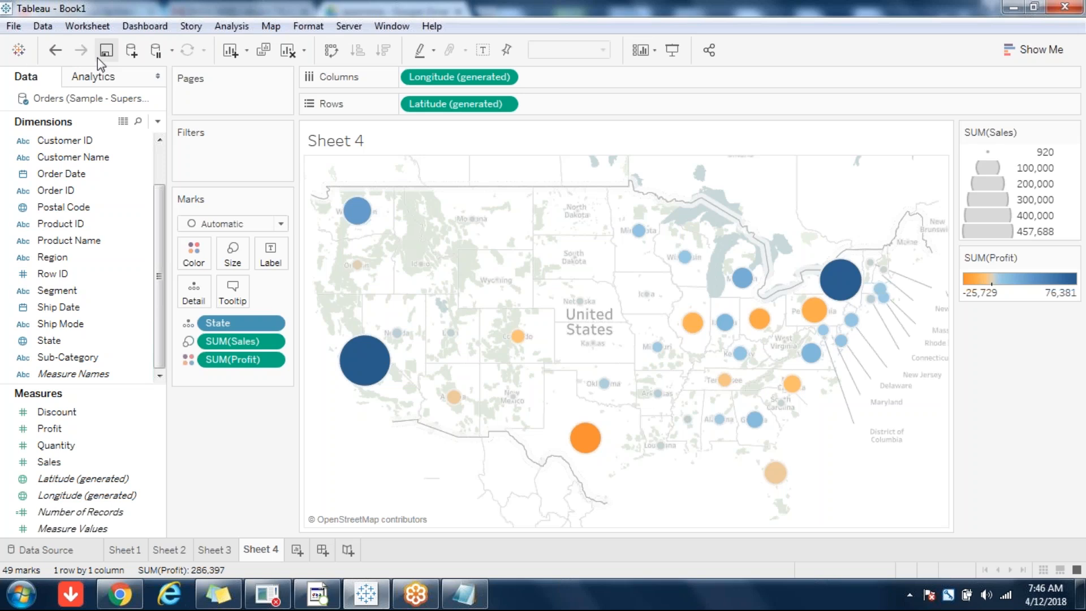
- Check which analytics options are available for the state map and for the Sheet 2 bar chart, and return to the map
click(98, 78)
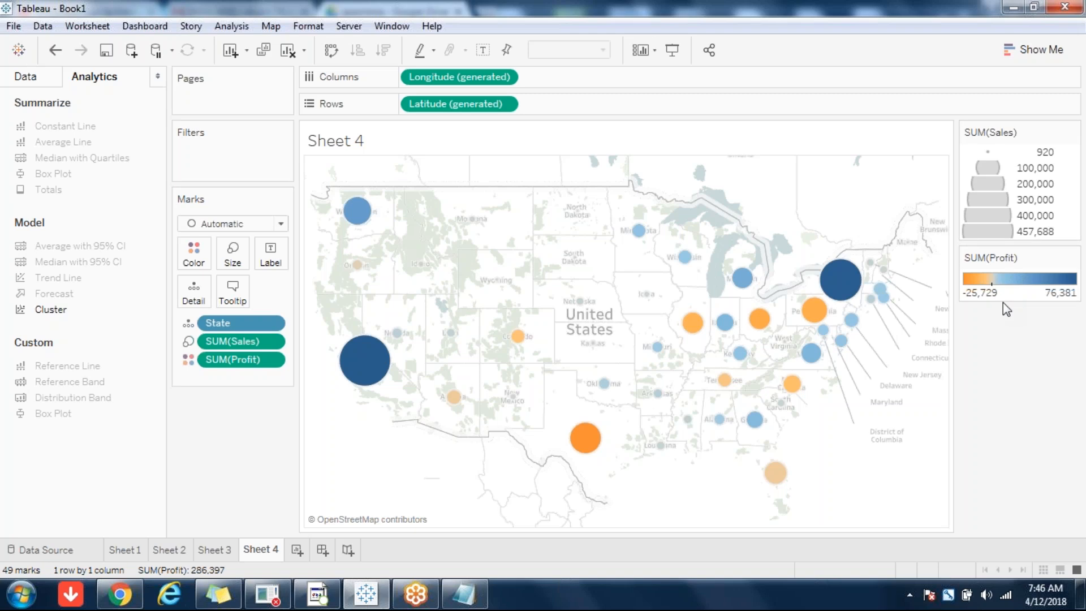
click(210, 551)
click(173, 551)
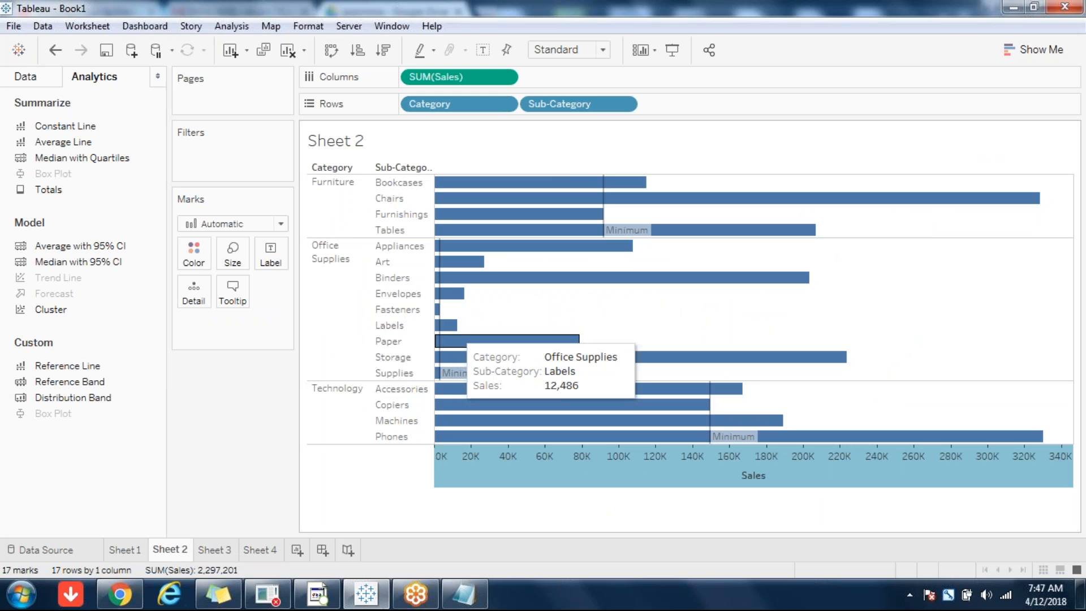
click(532, 297)
click(459, 481)
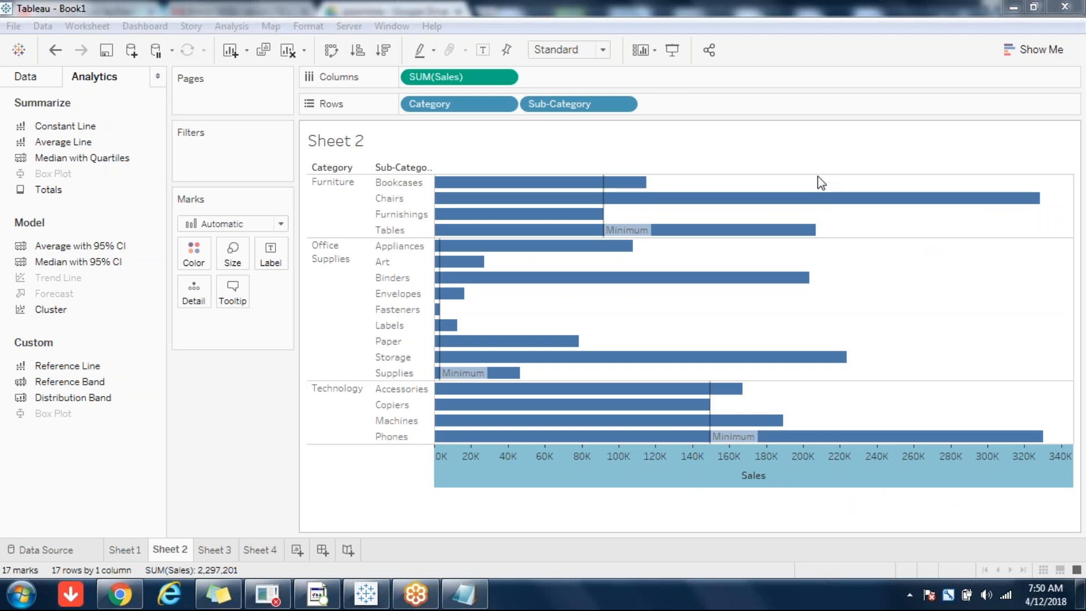
click(221, 558)
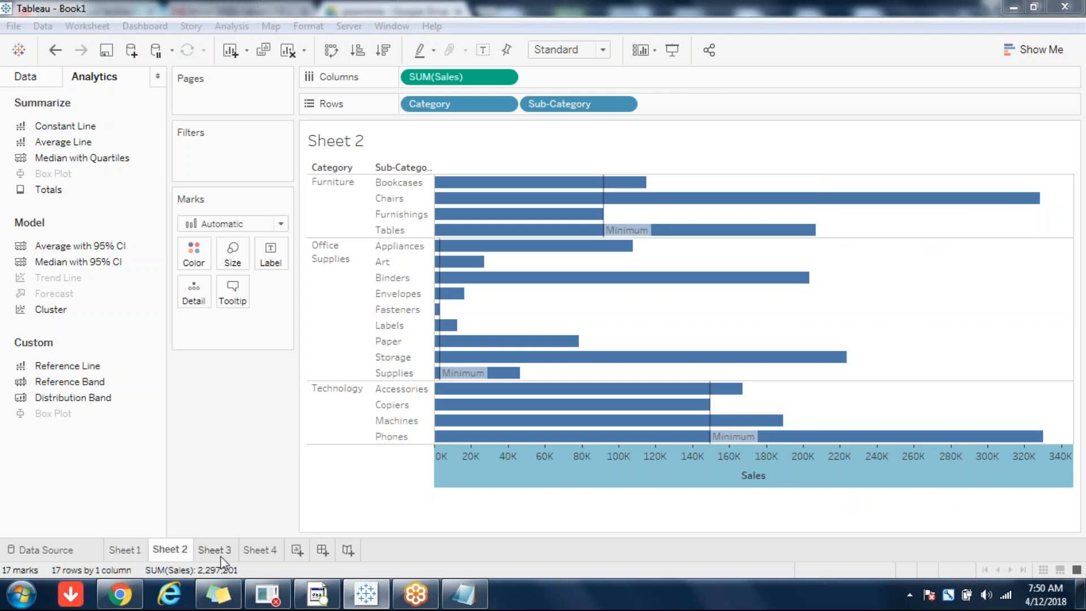
click(267, 551)
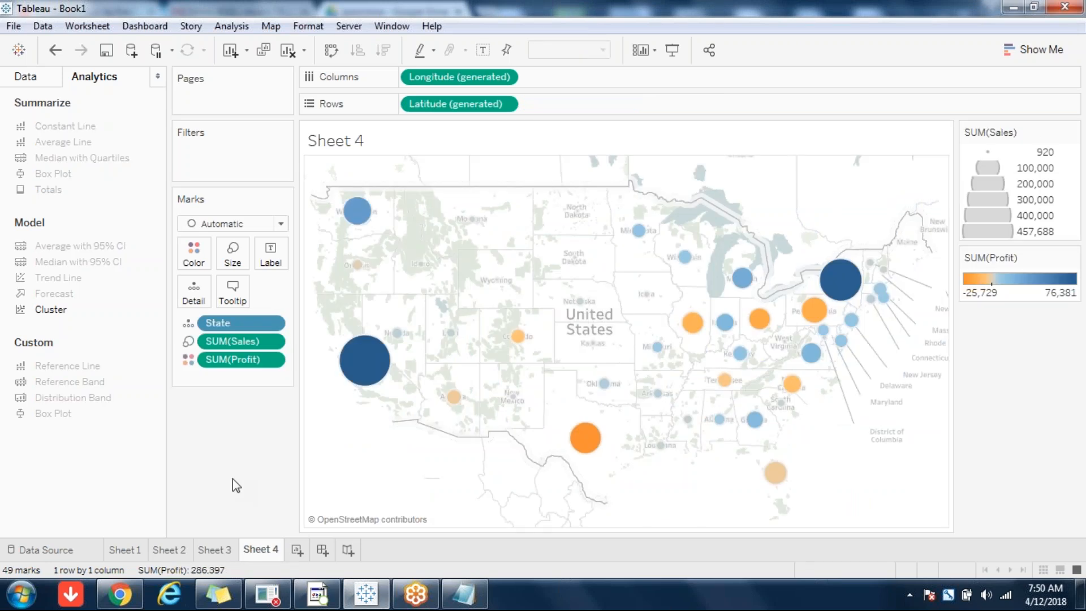
- Examine the chart types suggested for the state map and the formula of its Sales size field, leaving it unedited
click(1042, 51)
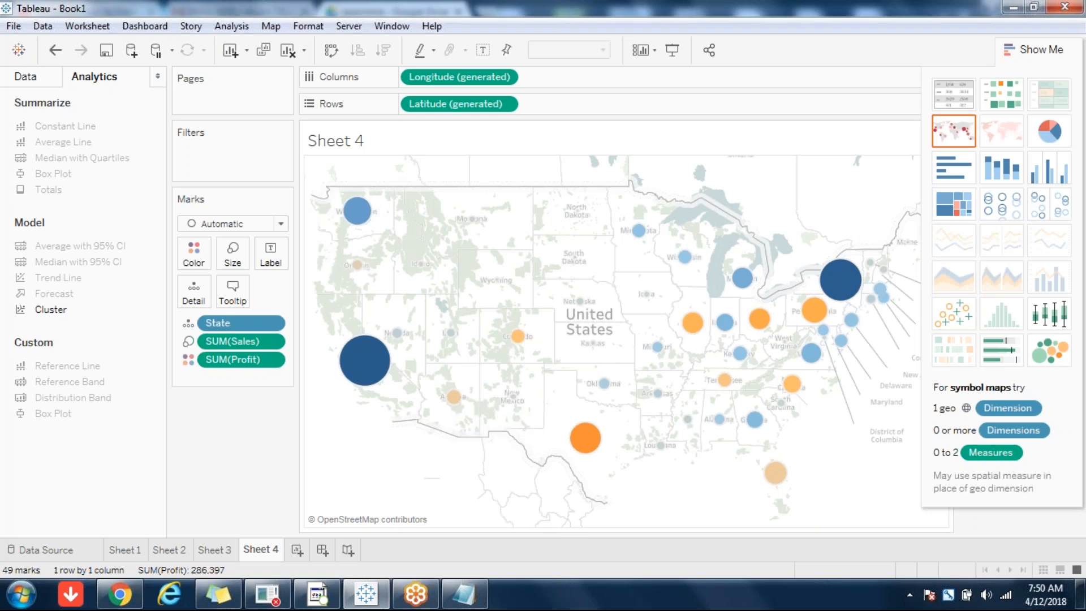
click(33, 77)
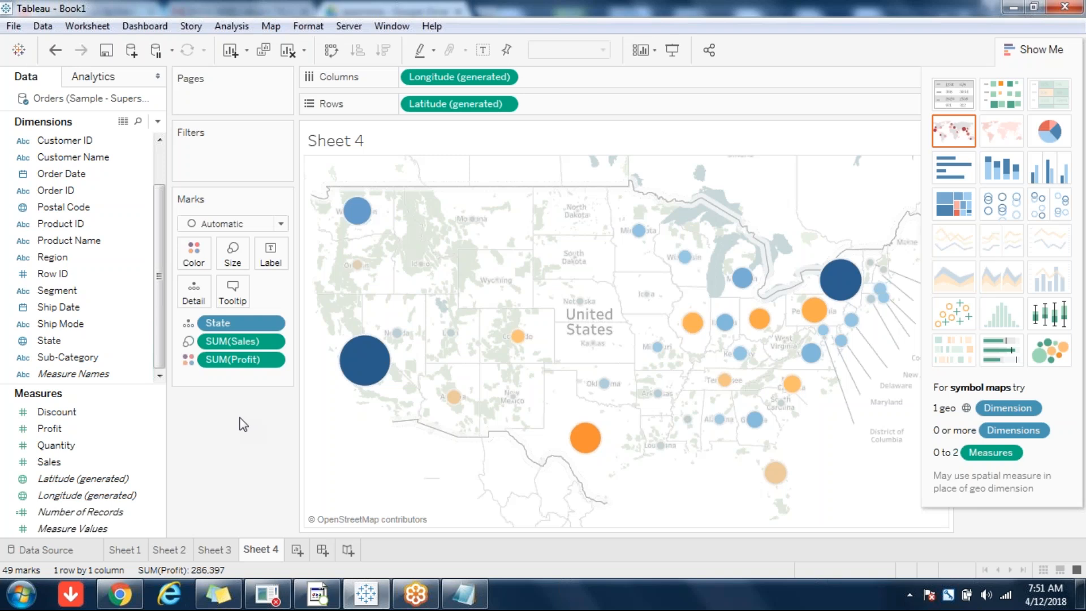
double_click(232, 342)
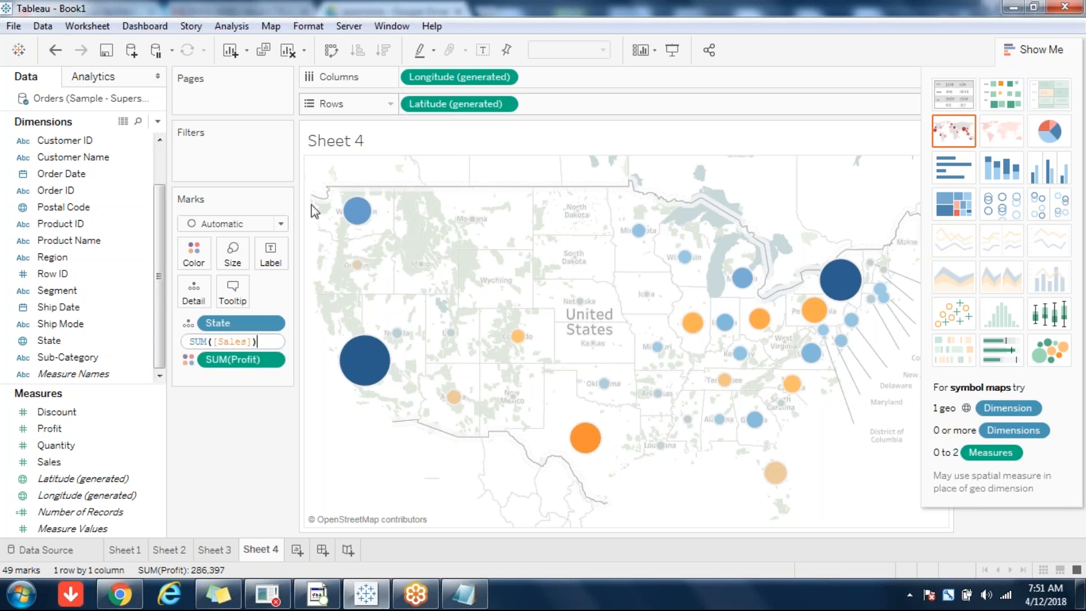
click(236, 401)
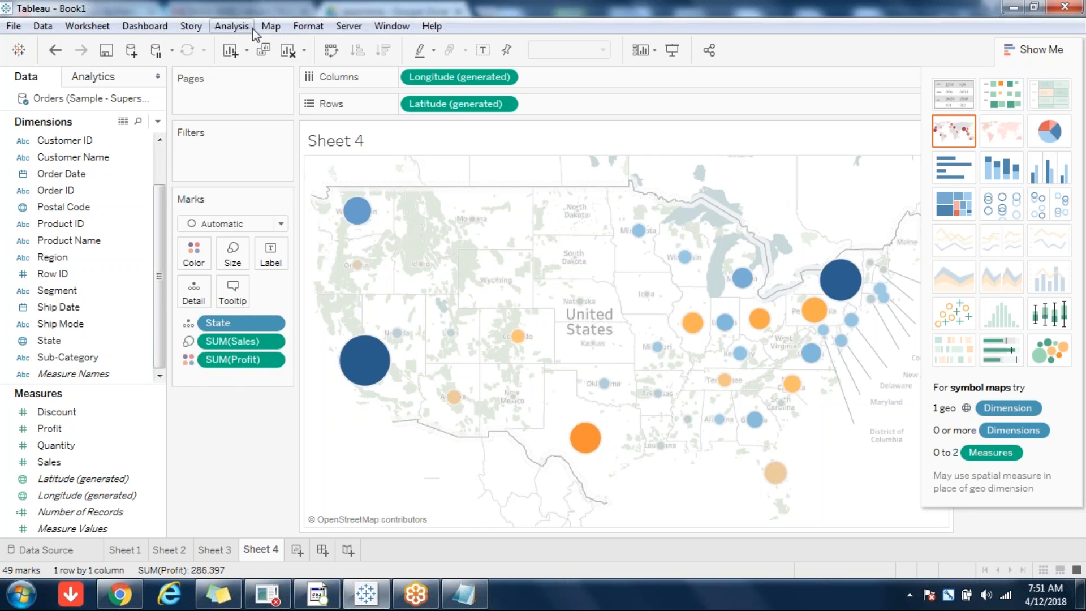
- Try to show trend lines on the state map of Sales and Profit
click(233, 28)
mouse_move(283, 205)
click(470, 204)
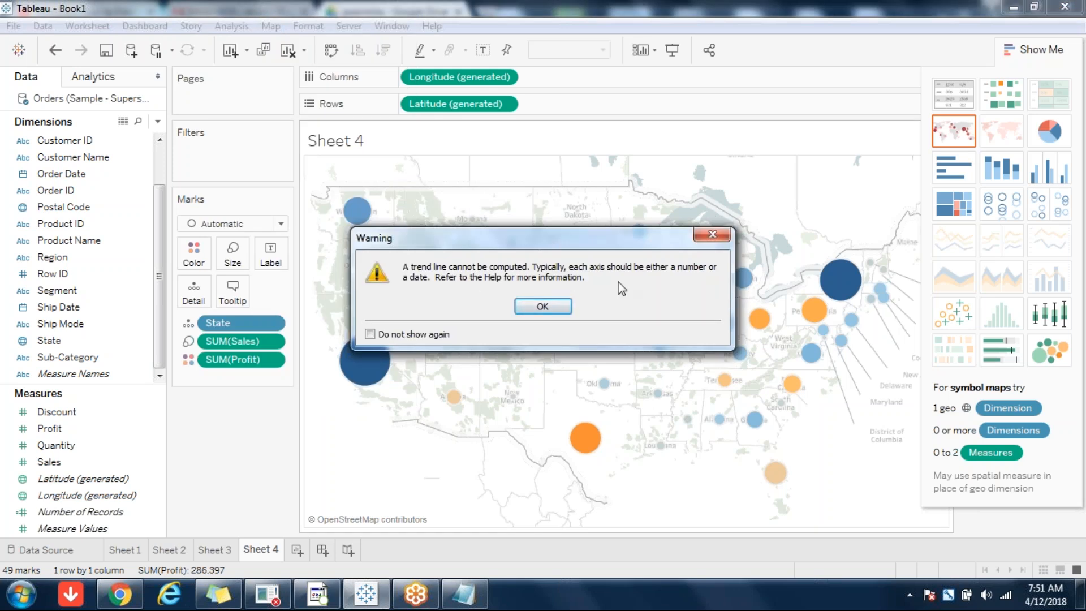
click(542, 305)
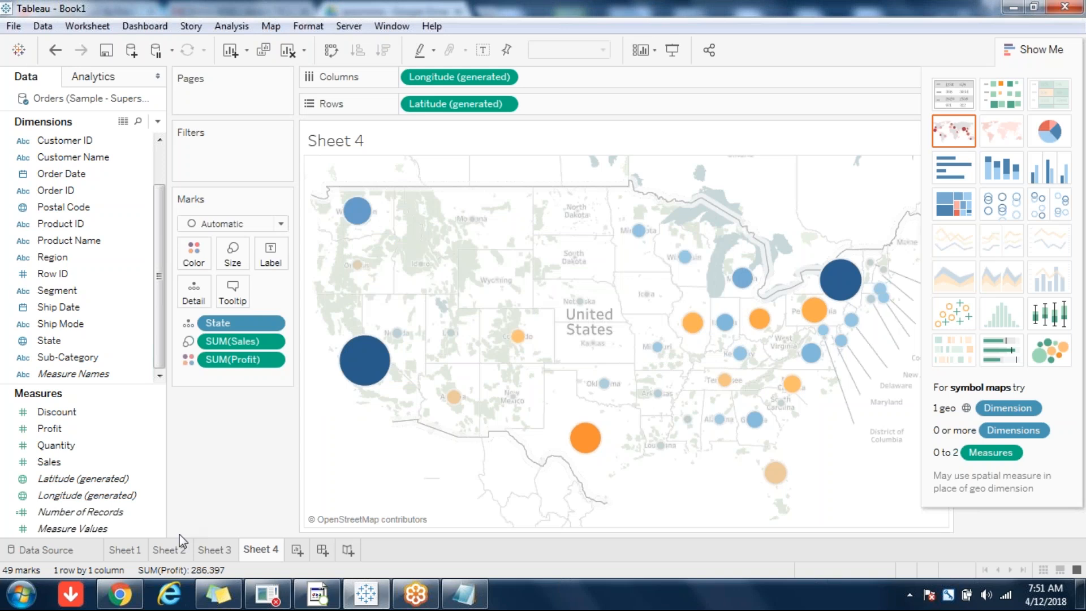
- Try to show trend lines on the Sheet 2 bar chart, and compare it with the Sheet 3 forecast chart and the Sheet 4 map
click(169, 553)
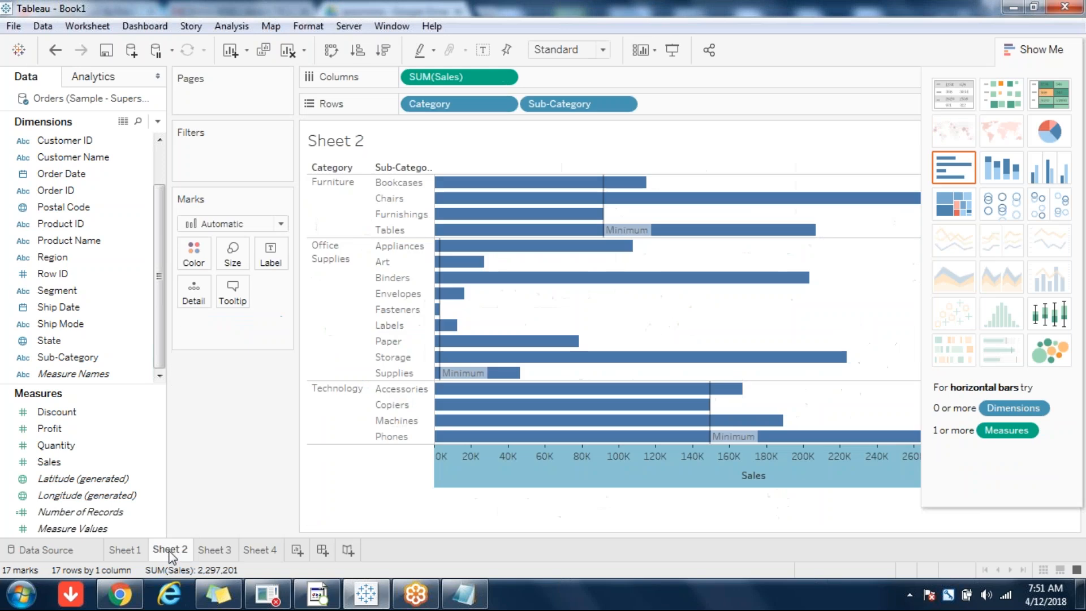
click(226, 26)
click(480, 206)
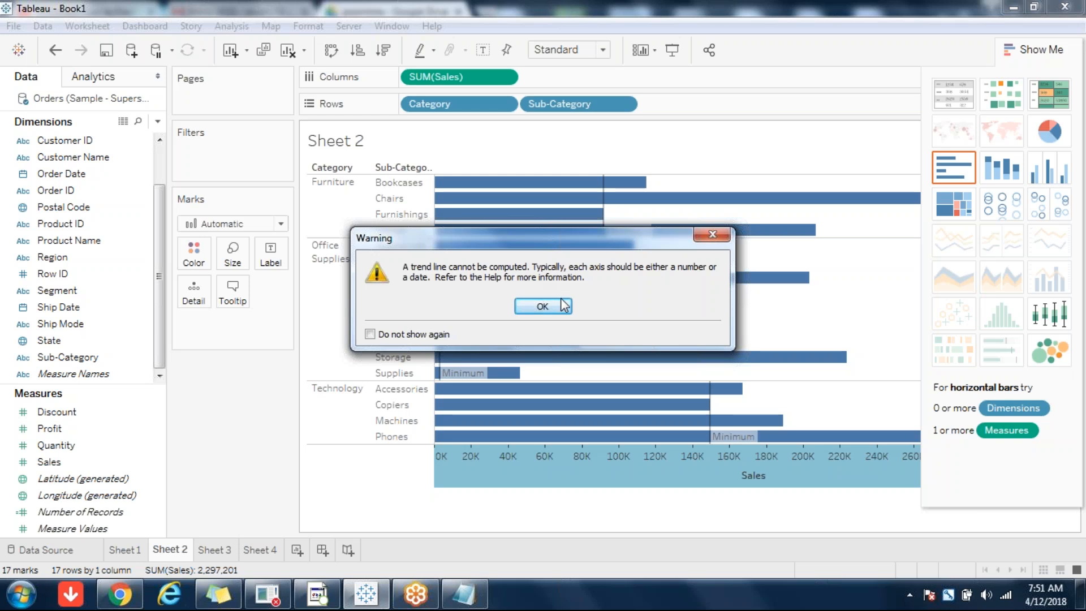
click(552, 307)
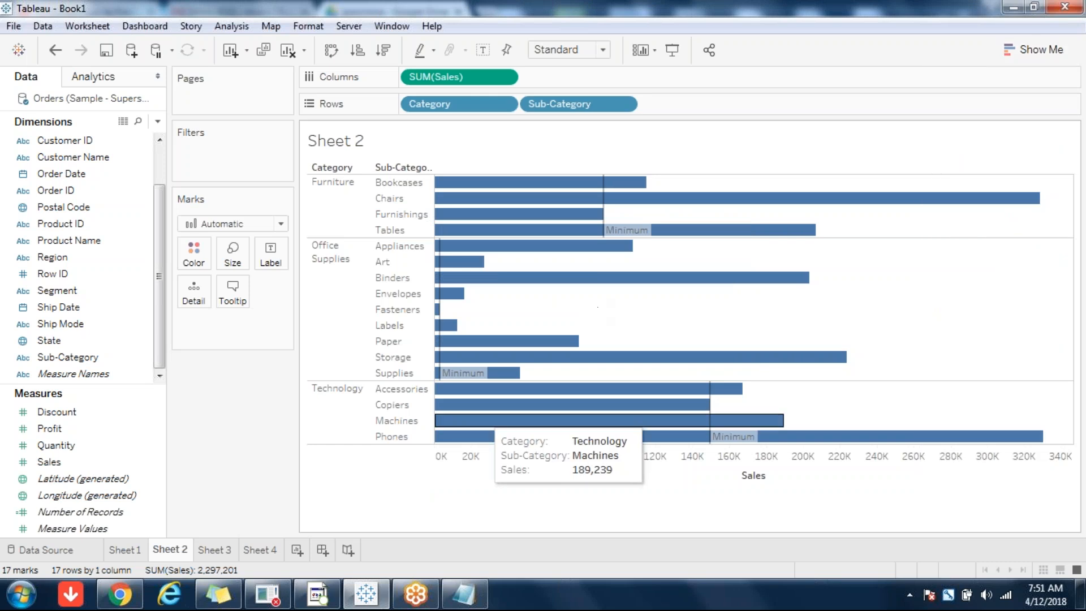
click(218, 549)
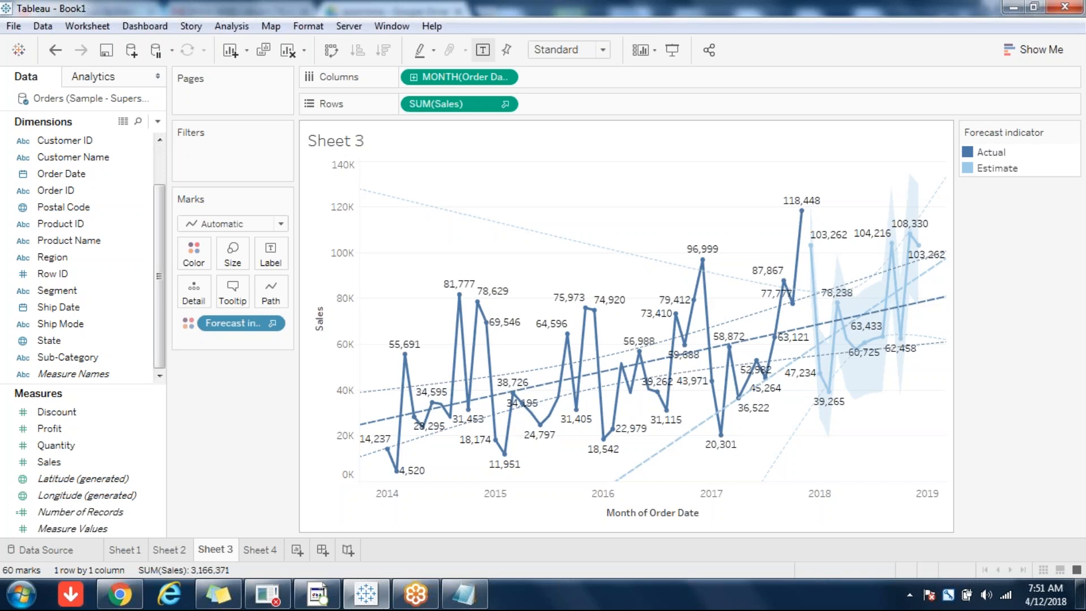
click(265, 551)
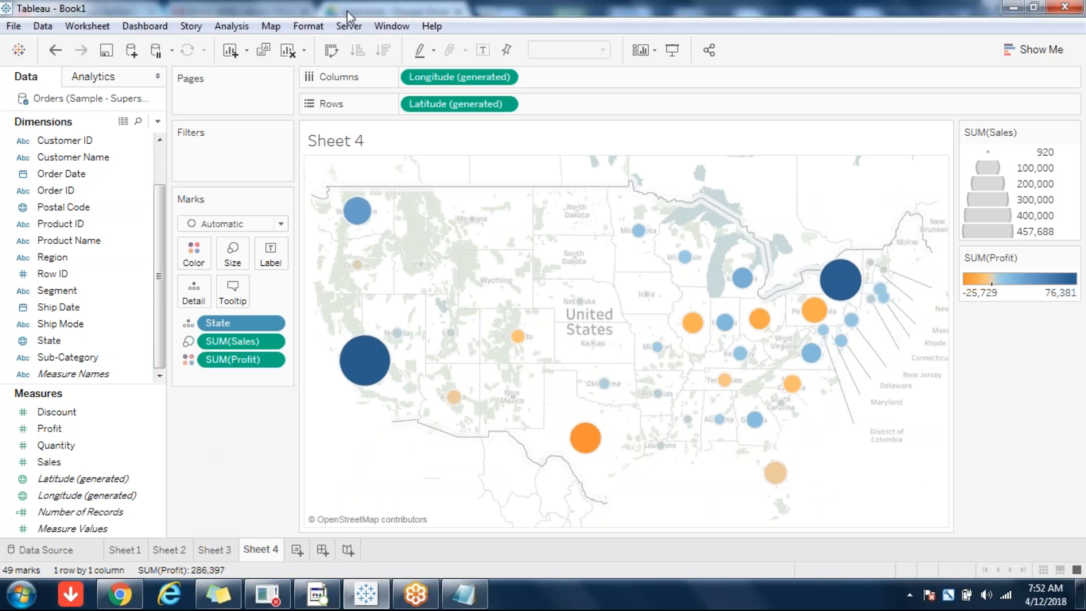
- Clear Sheet 4 and plot Sales on the rows against Profit on the columns
click(288, 52)
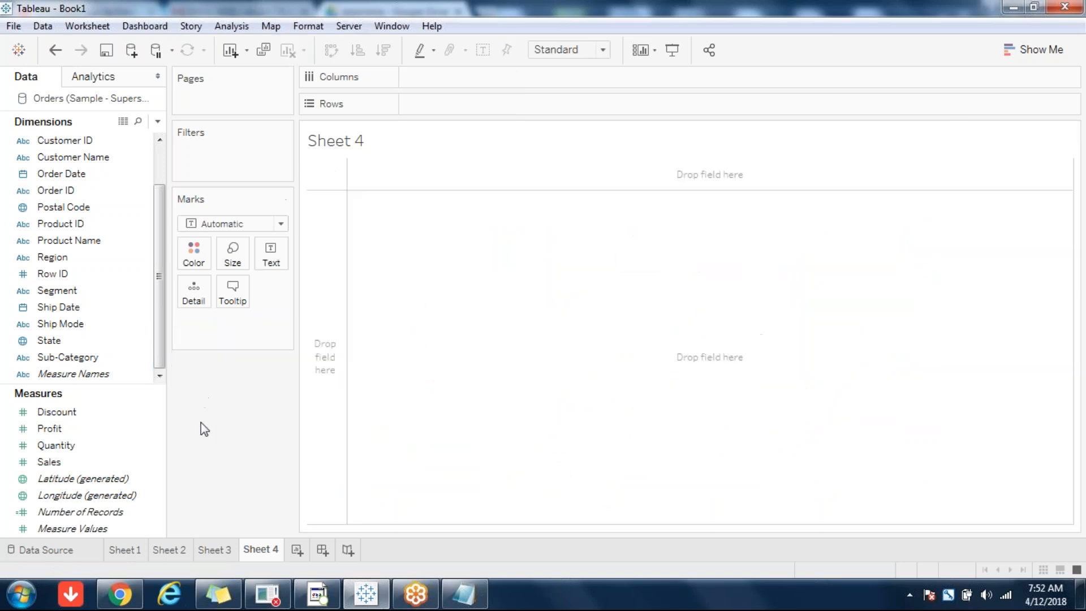
double_click(50, 465)
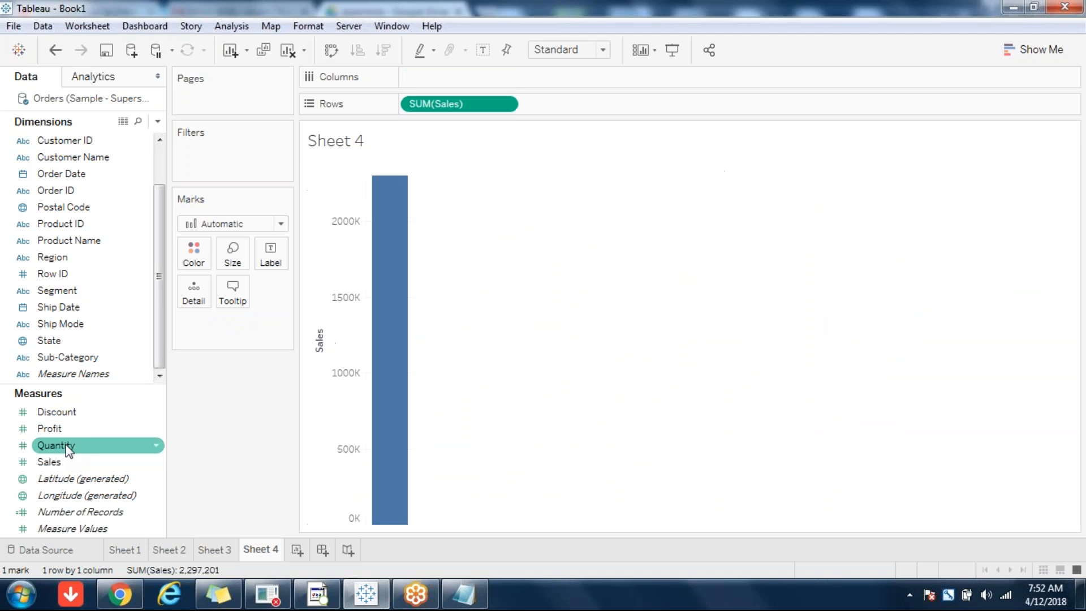
double_click(50, 429)
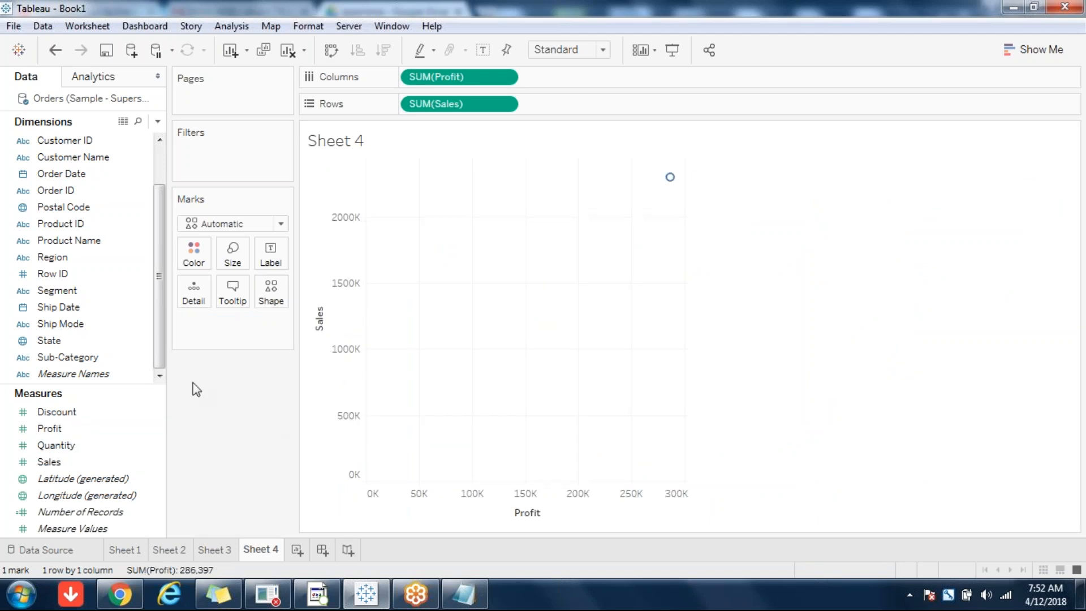
double_click(103, 368)
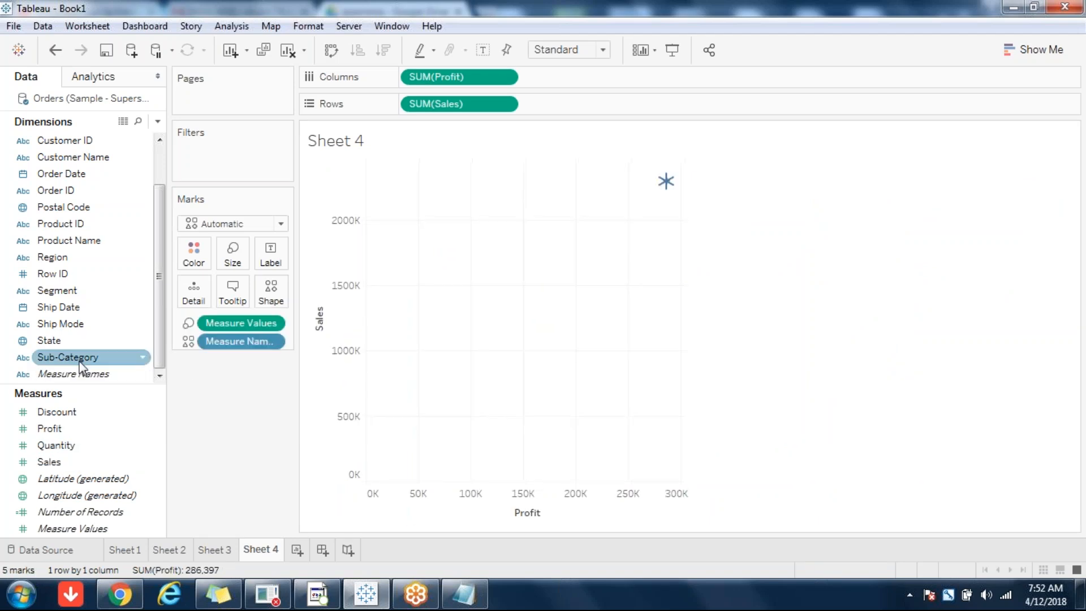
double_click(83, 367)
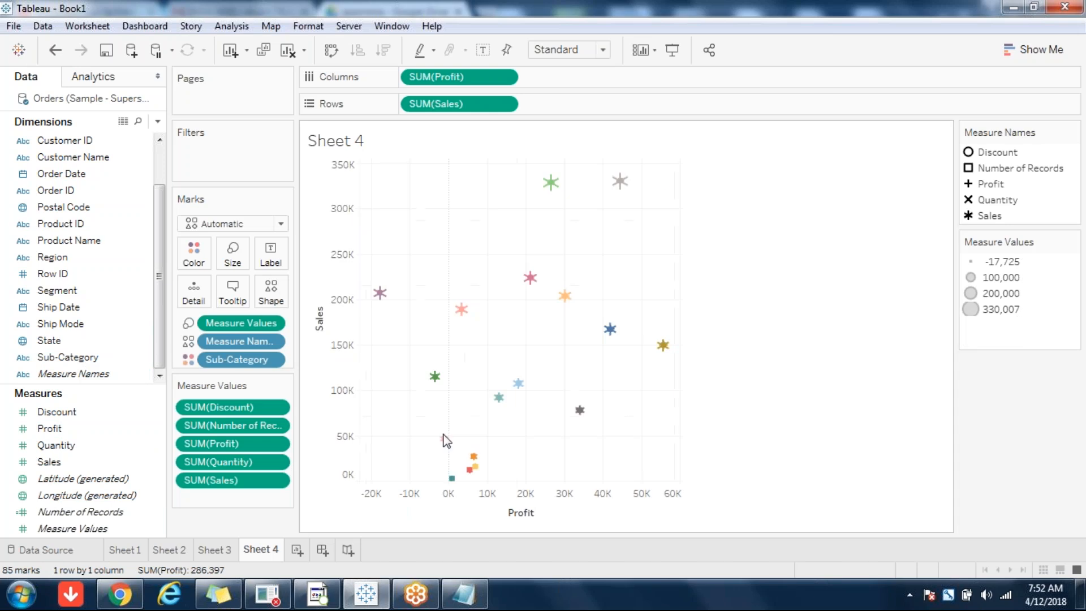
key(ctrl+z)
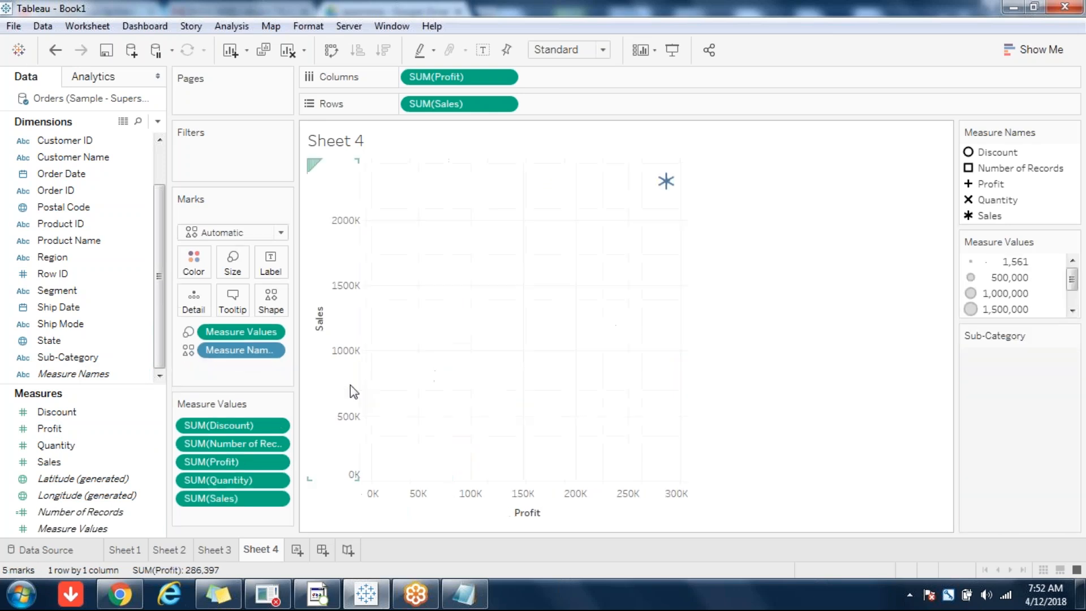
key(ctrl+z)
- Break the Sales versus Profit plot into marks colored by Sub-Category
click(69, 357)
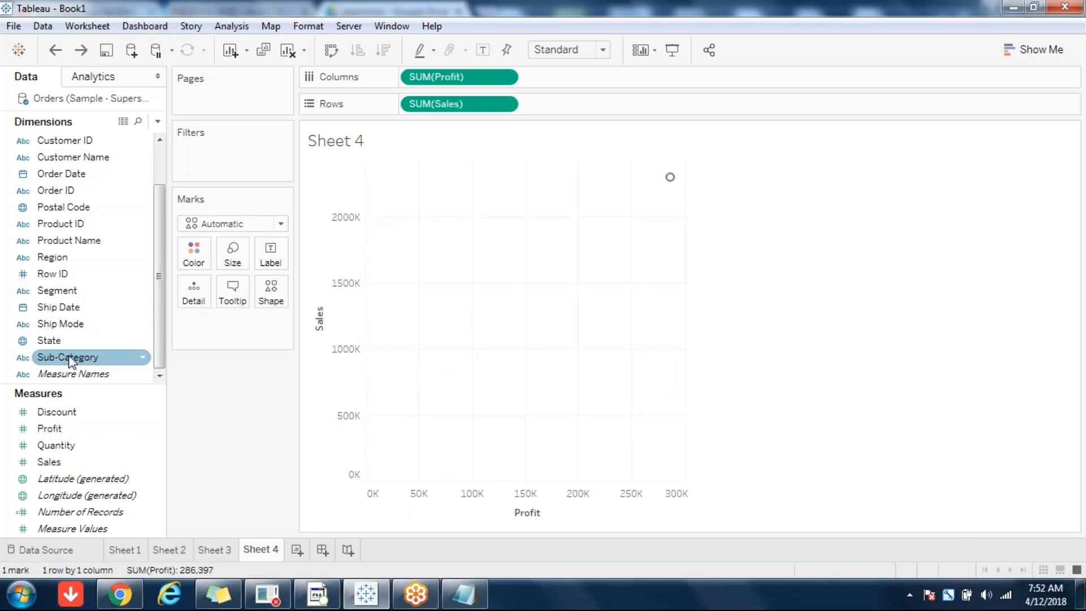
double_click(107, 362)
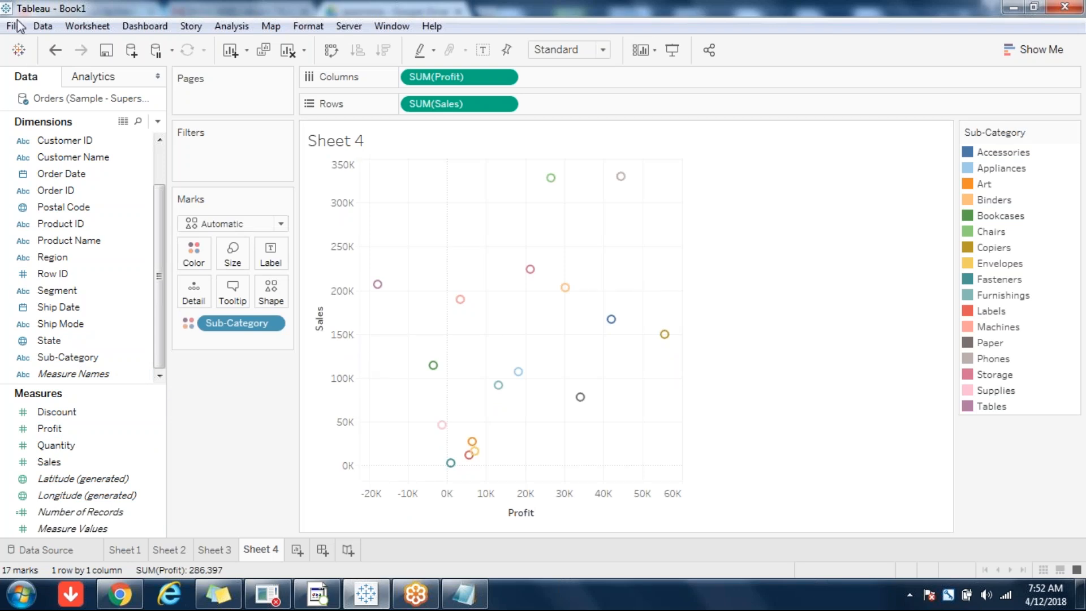
- Add per-pane average reference lines for Sales and Profit to the scatter plot, plus a linear trend line
click(102, 78)
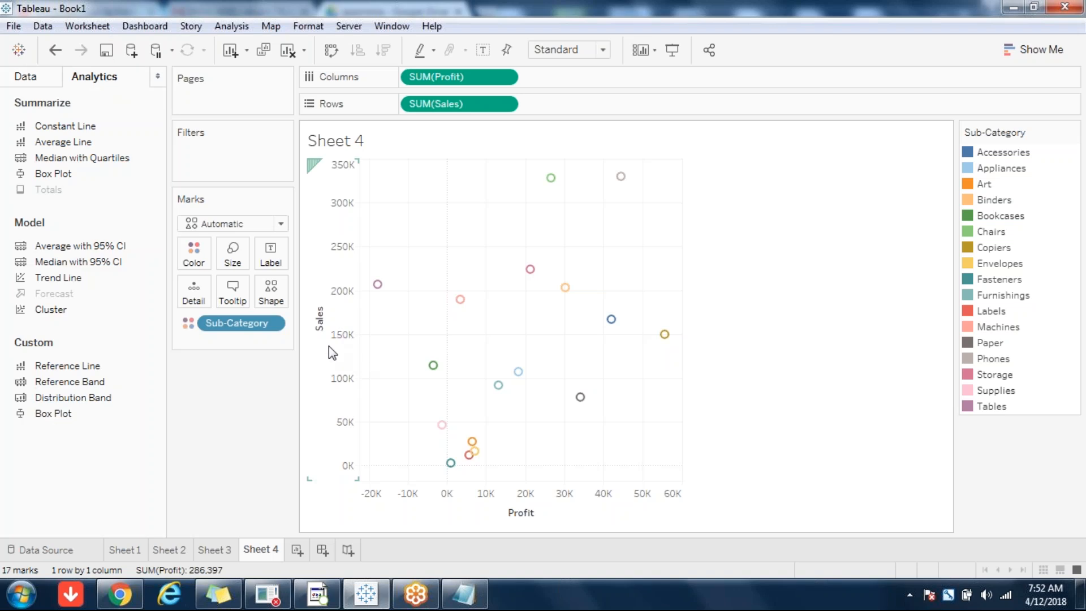
double_click(85, 365)
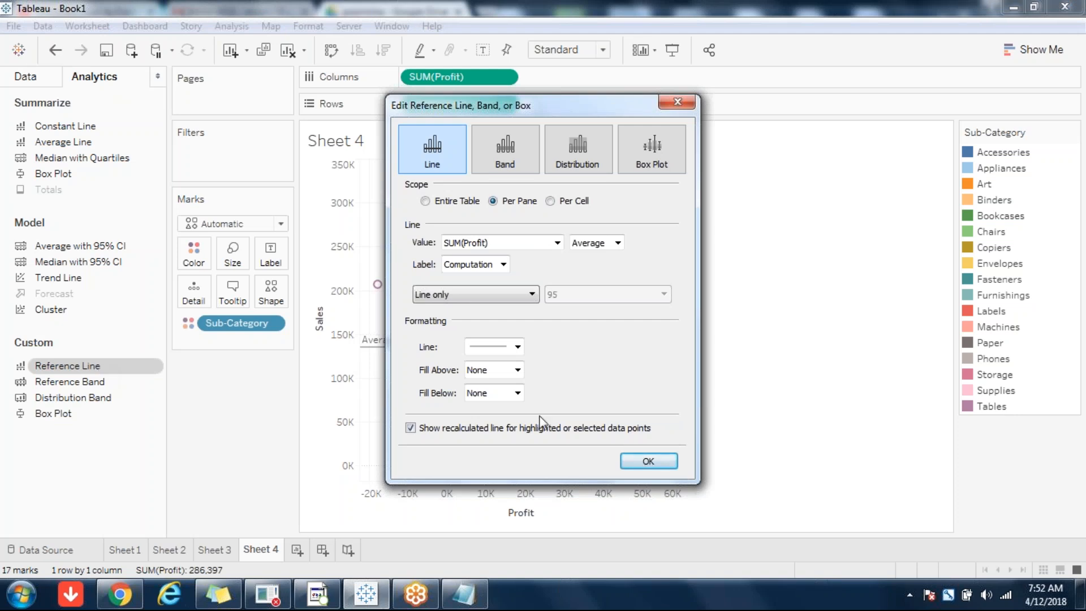
click(650, 460)
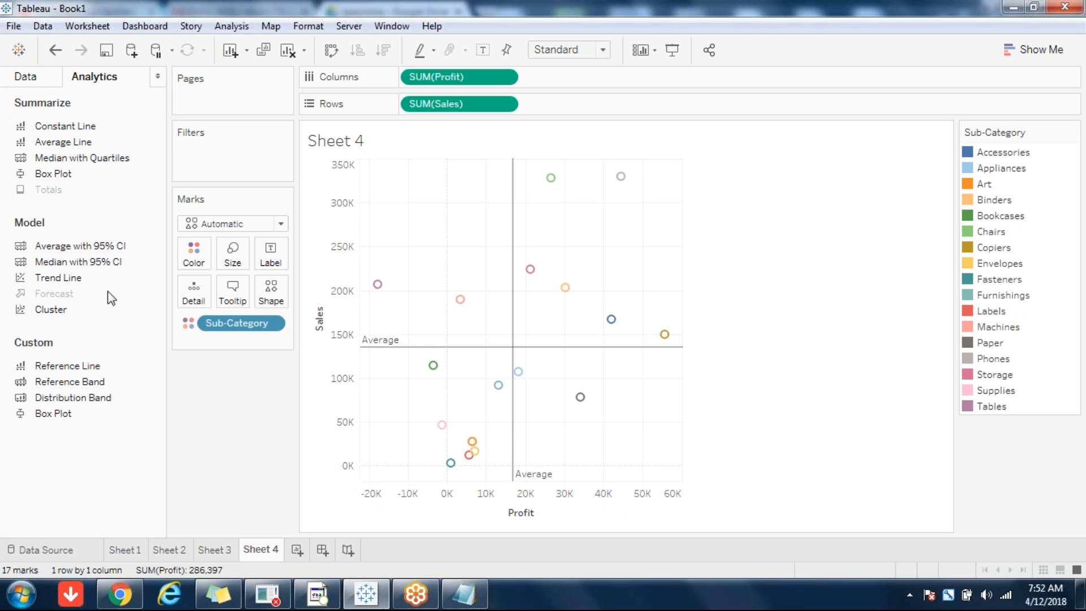
double_click(73, 281)
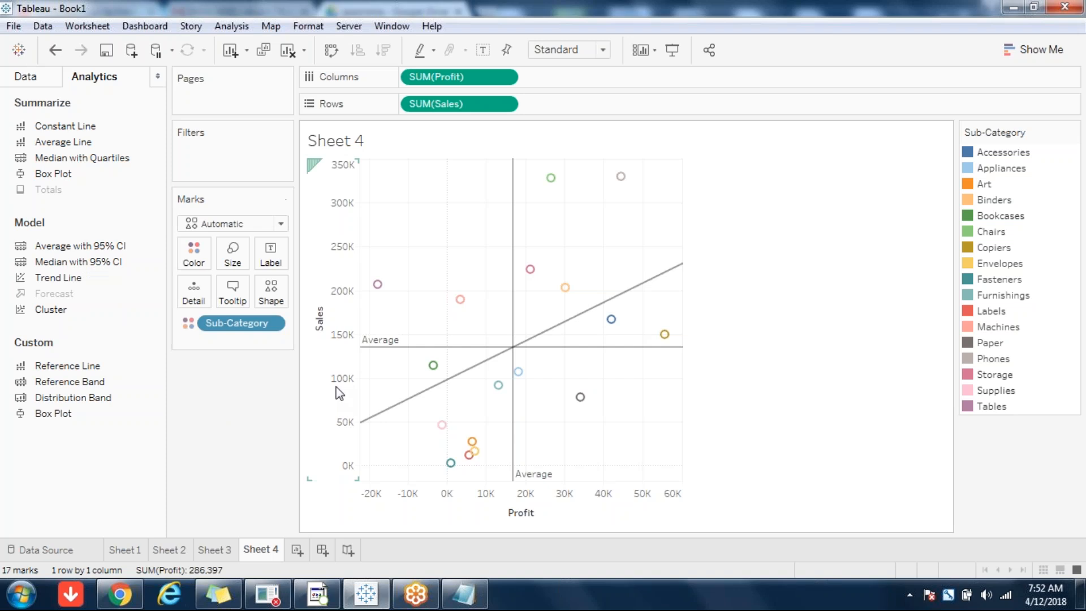
click(26, 76)
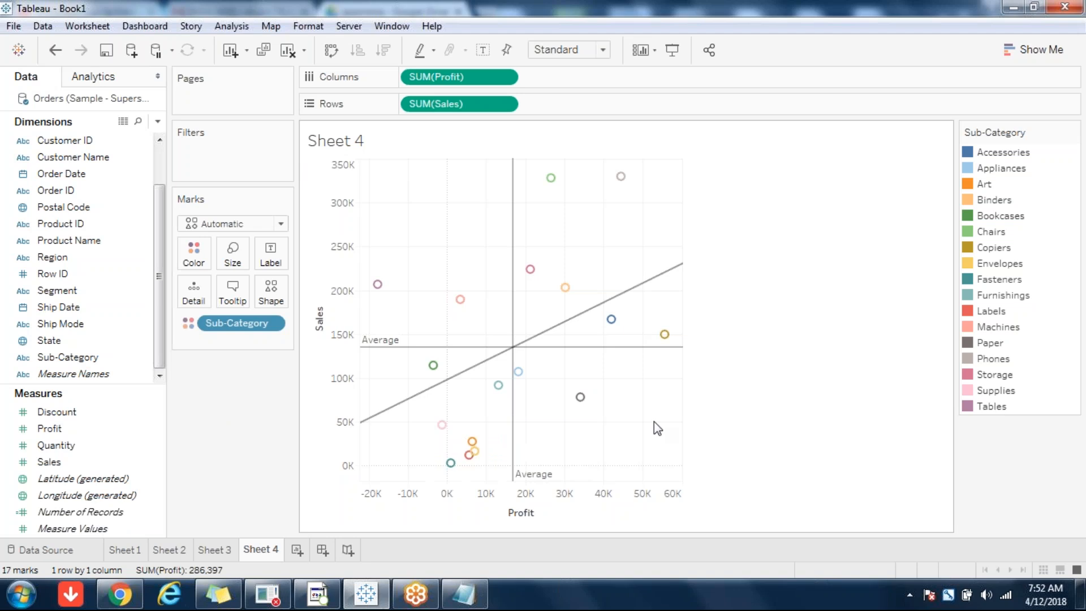
- Examine the scatter plot's quadrants around the average lines, the Phones and Copiers marks, and the trend line's equation and statistics
mouse_move(390, 407)
mouse_move(635, 298)
mouse_move(513, 325)
mouse_move(622, 186)
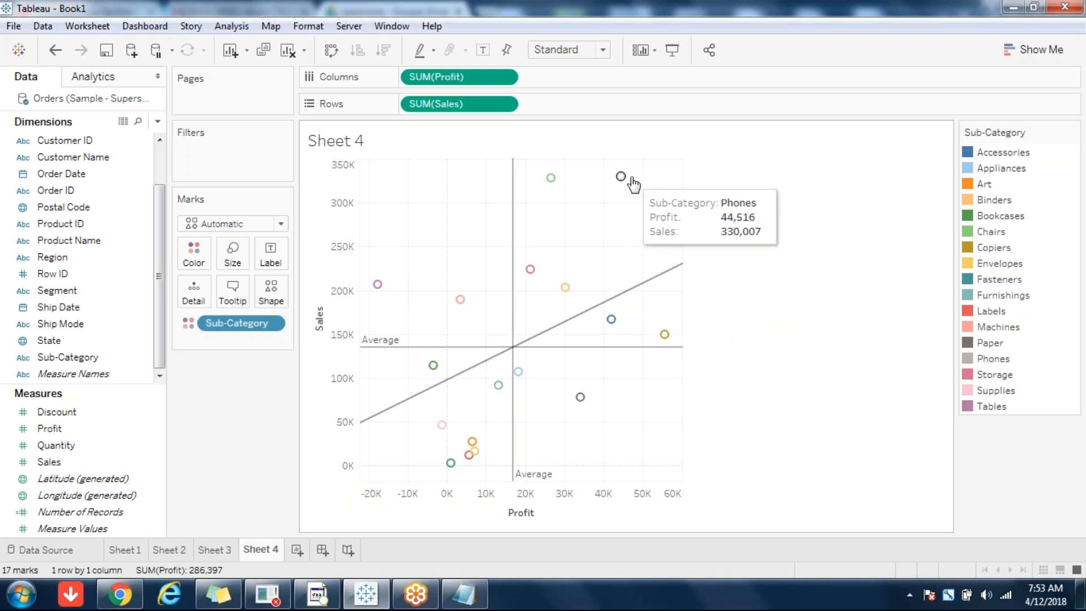
mouse_move(656, 349)
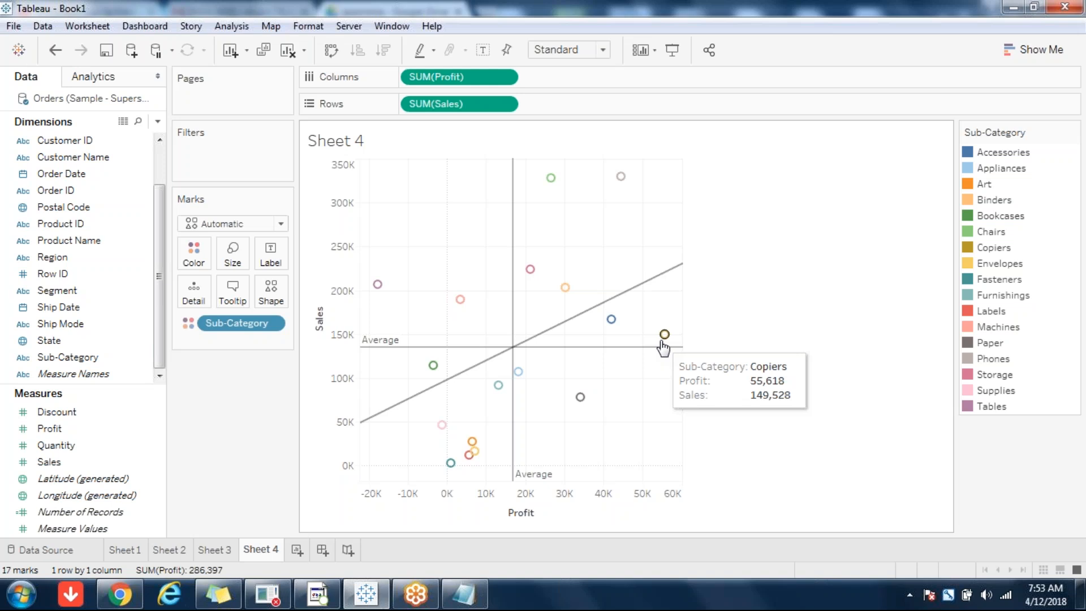
mouse_move(513, 261)
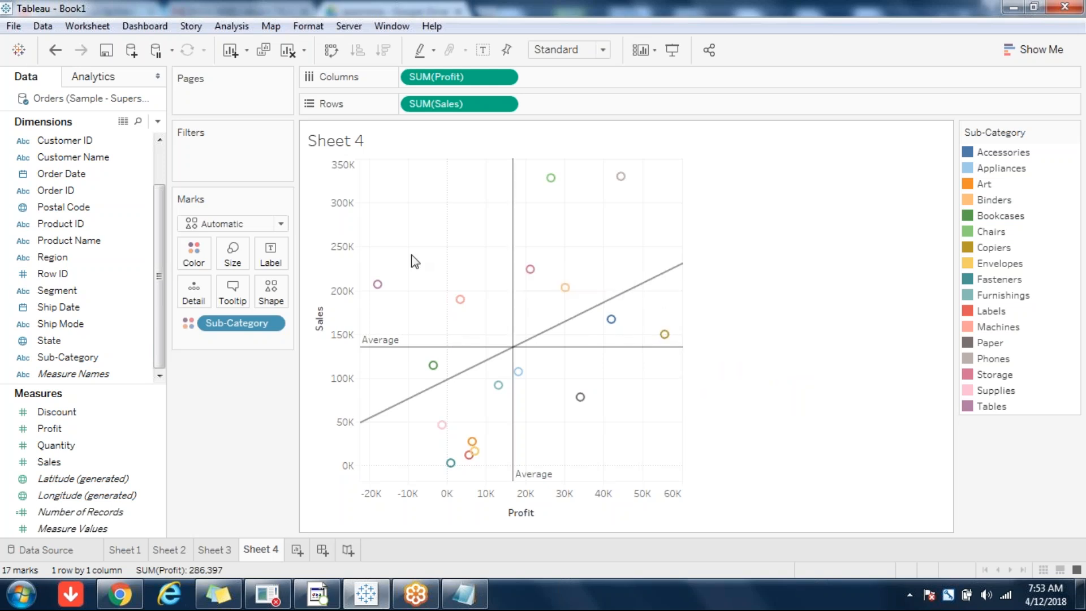
mouse_move(568, 332)
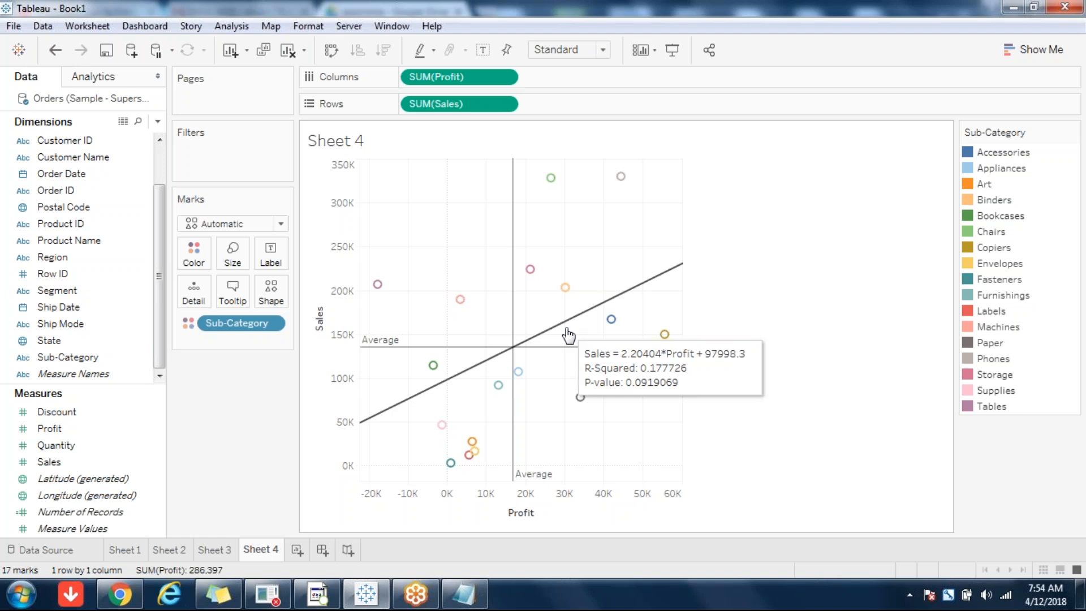
click(665, 604)
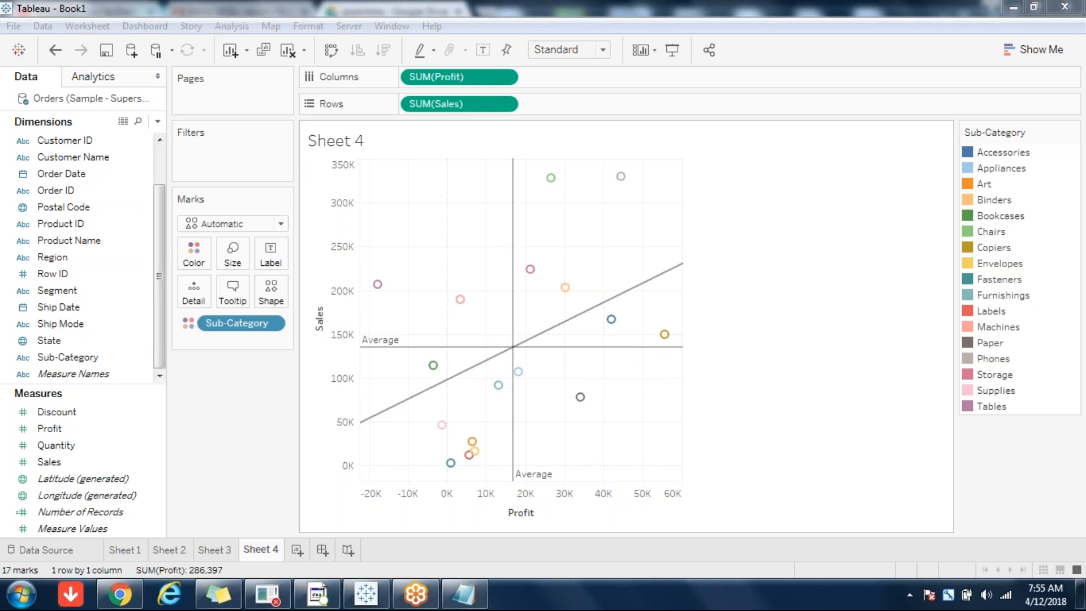
click(642, 274)
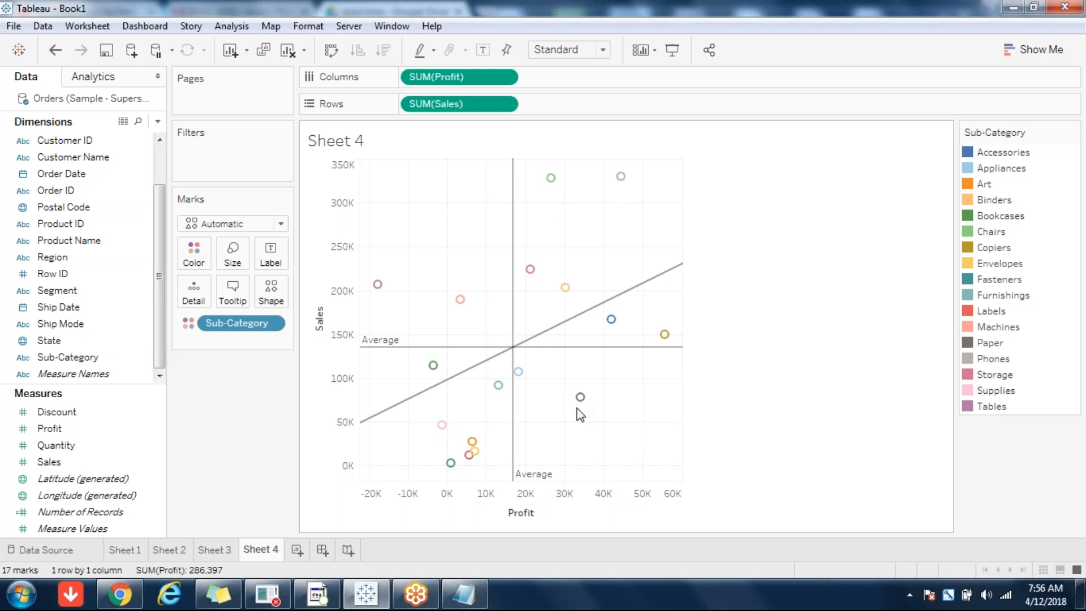
- Review the Sheet 3 forecast chart and the bar charts on Sheet 2 and Sheet 1
click(214, 548)
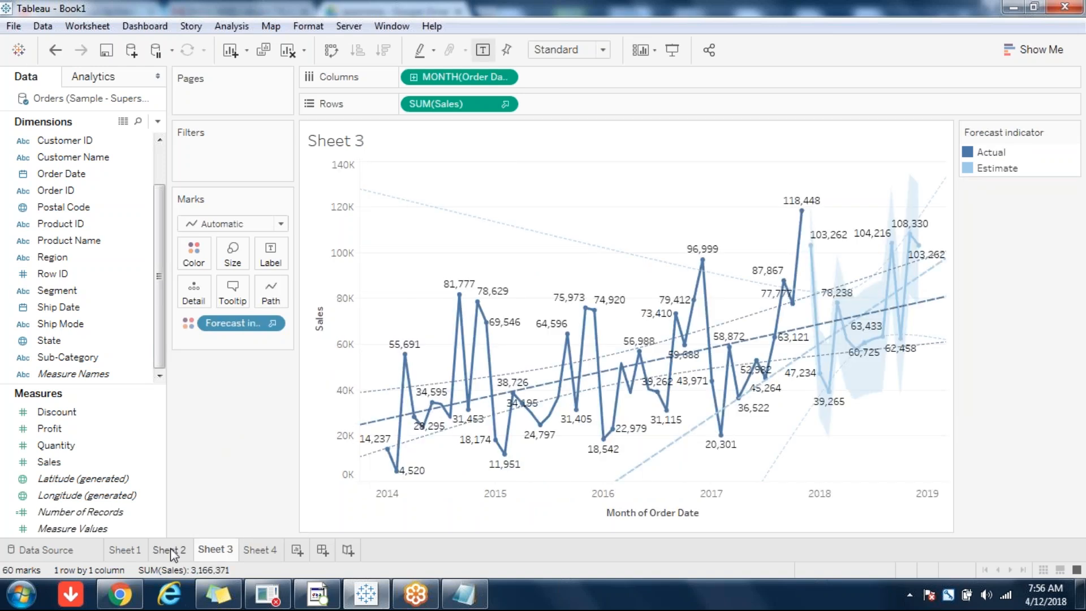
click(172, 550)
click(117, 551)
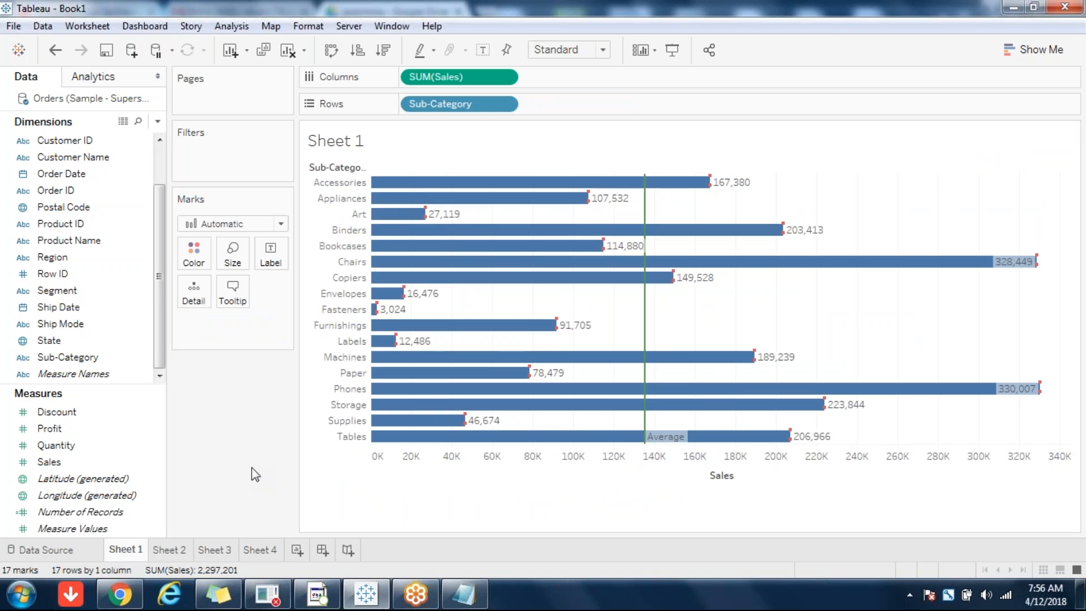
click(744, 609)
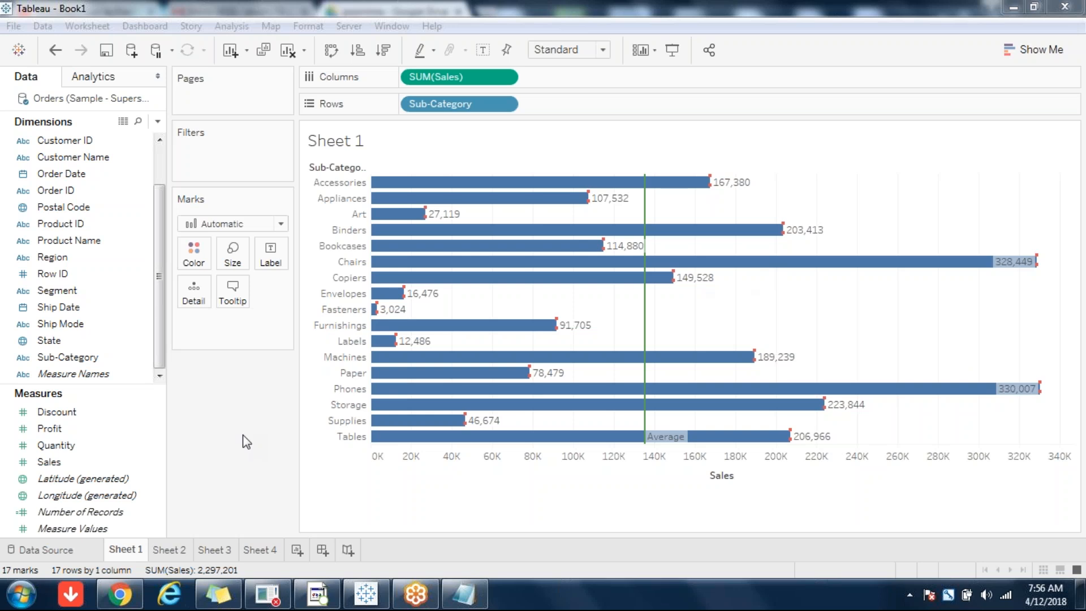
click(257, 360)
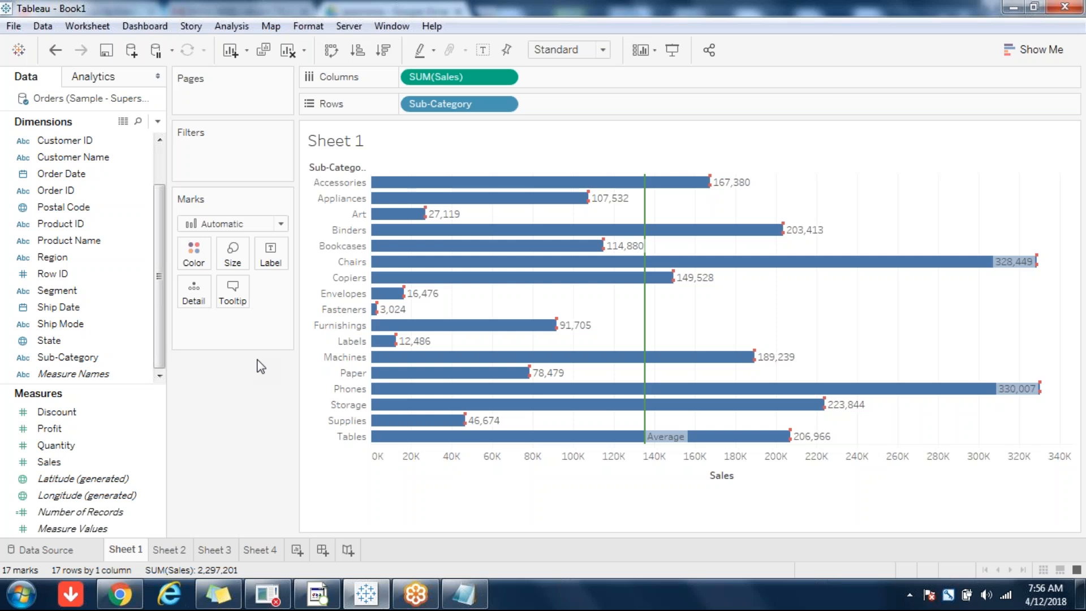
mouse_move(119, 594)
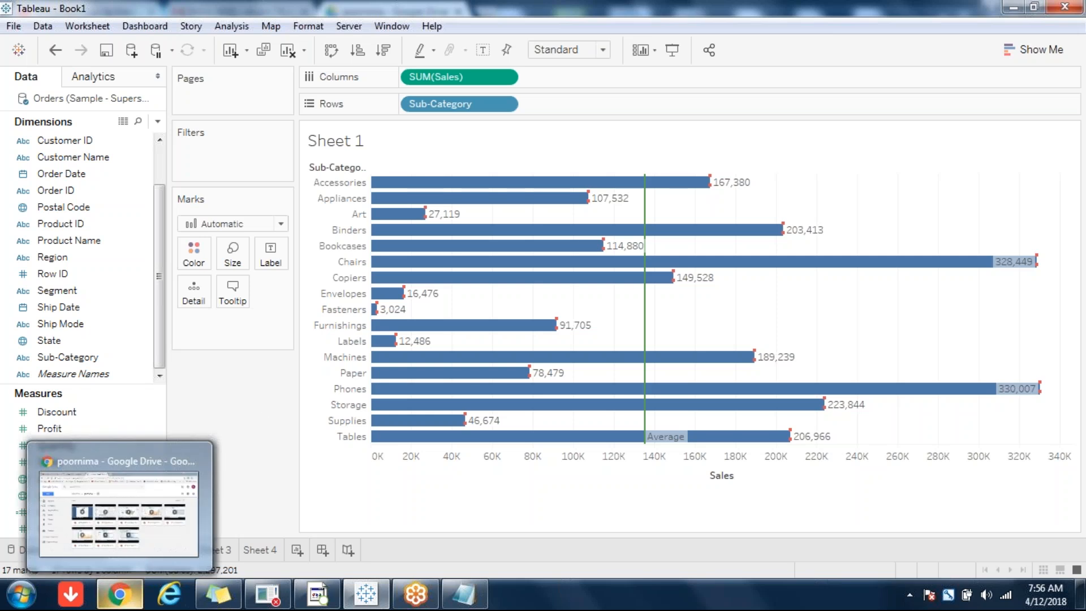